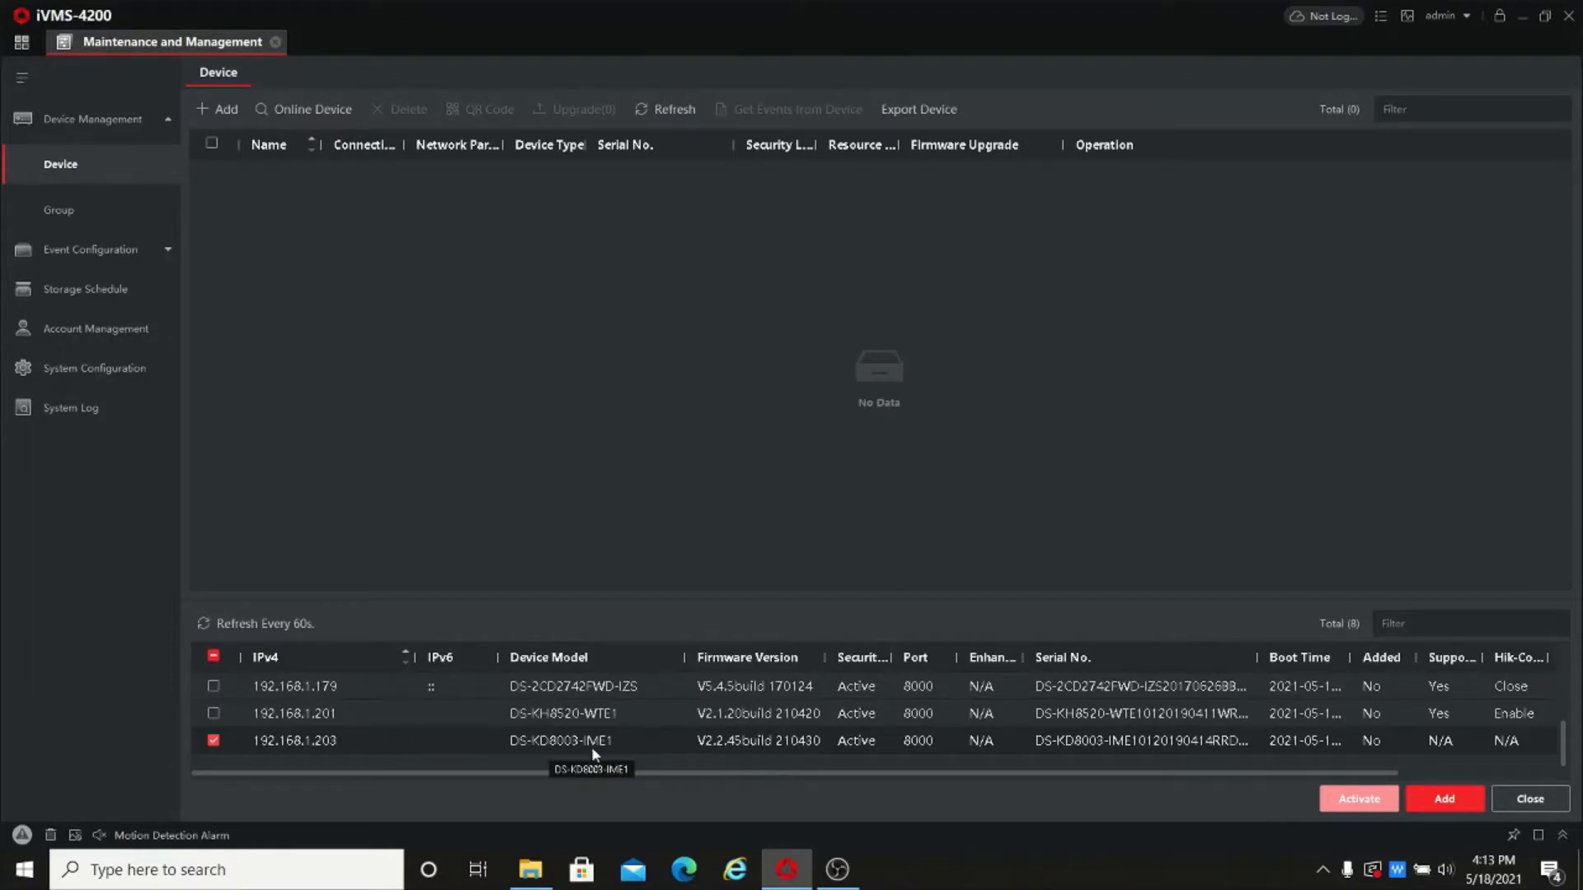
Start adding the DS-KD8003-IME1 door station found at 192.168.1.203 from the online device list.
left_click(1447, 804)
Name the device DS-KD8003-IME, re-enter its password, enable time synchronization and add it.
left_click(921, 258)
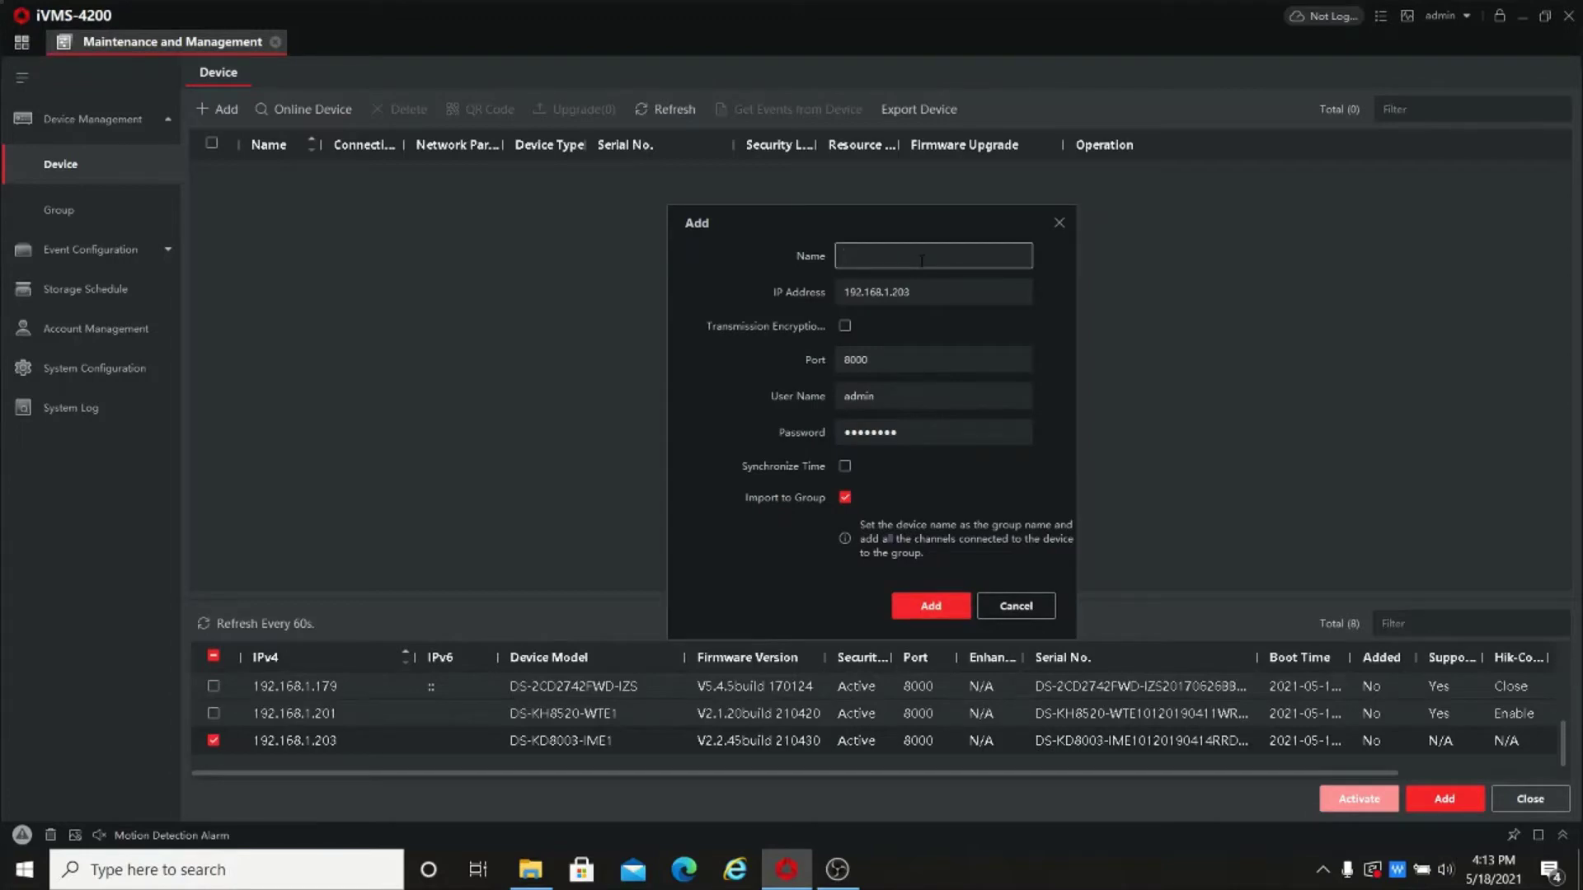
type("DS-KD8003-IMEI")
left_click(916, 431)
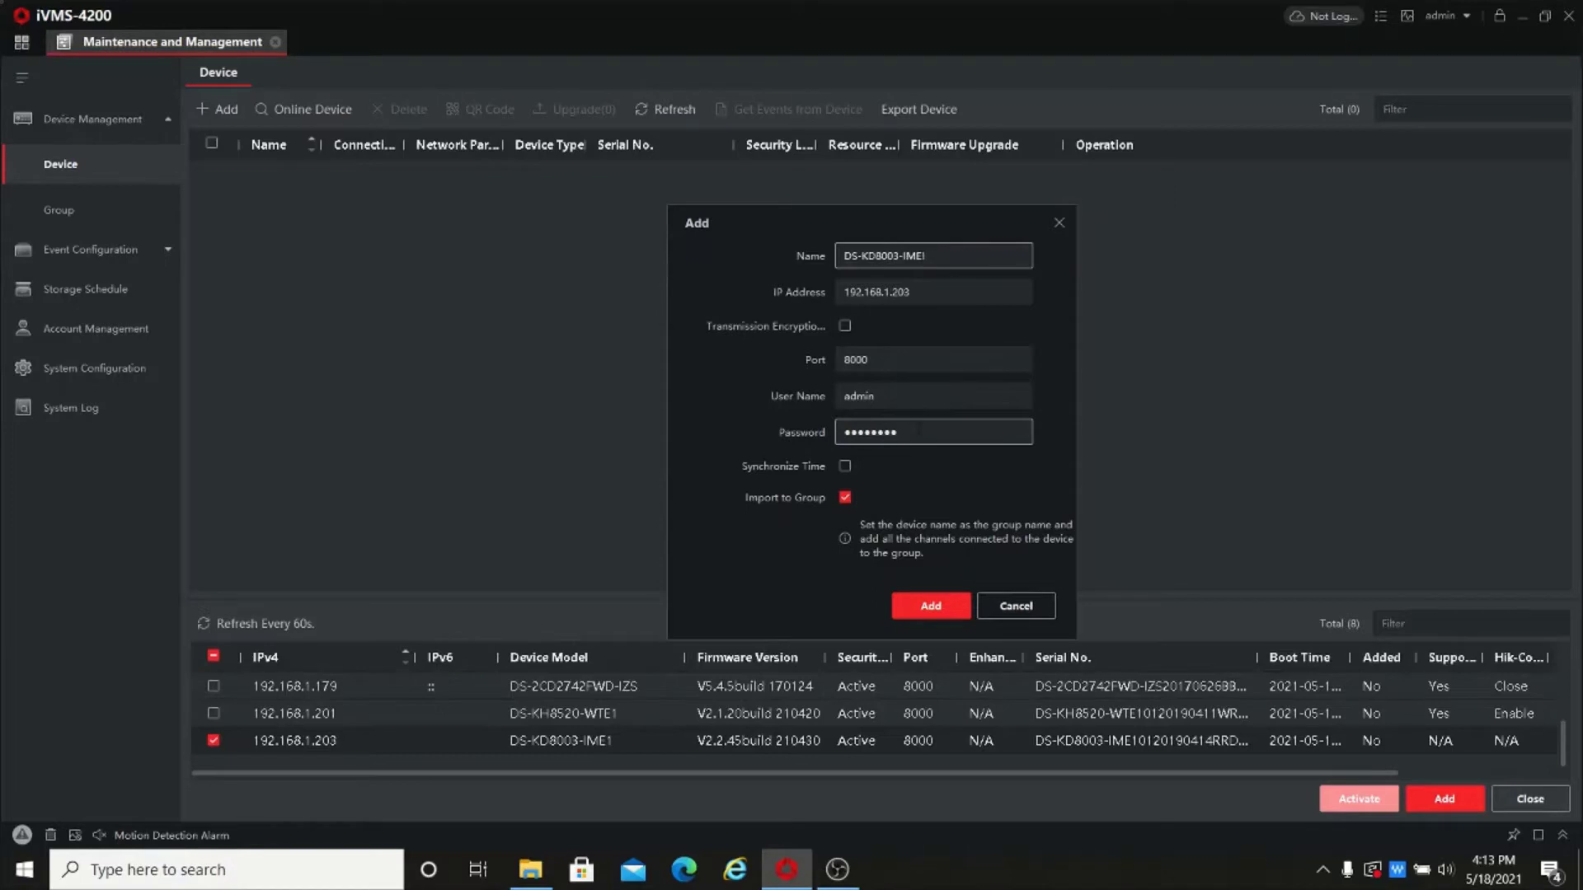
left_click(919, 432)
key("BackSpace")
key("BackSpace")
key("BackSpace")
key("BackSpace")
key("BackSpace")
key("BackSpace")
key("BackSpace")
type("••••••••")
left_click(846, 466)
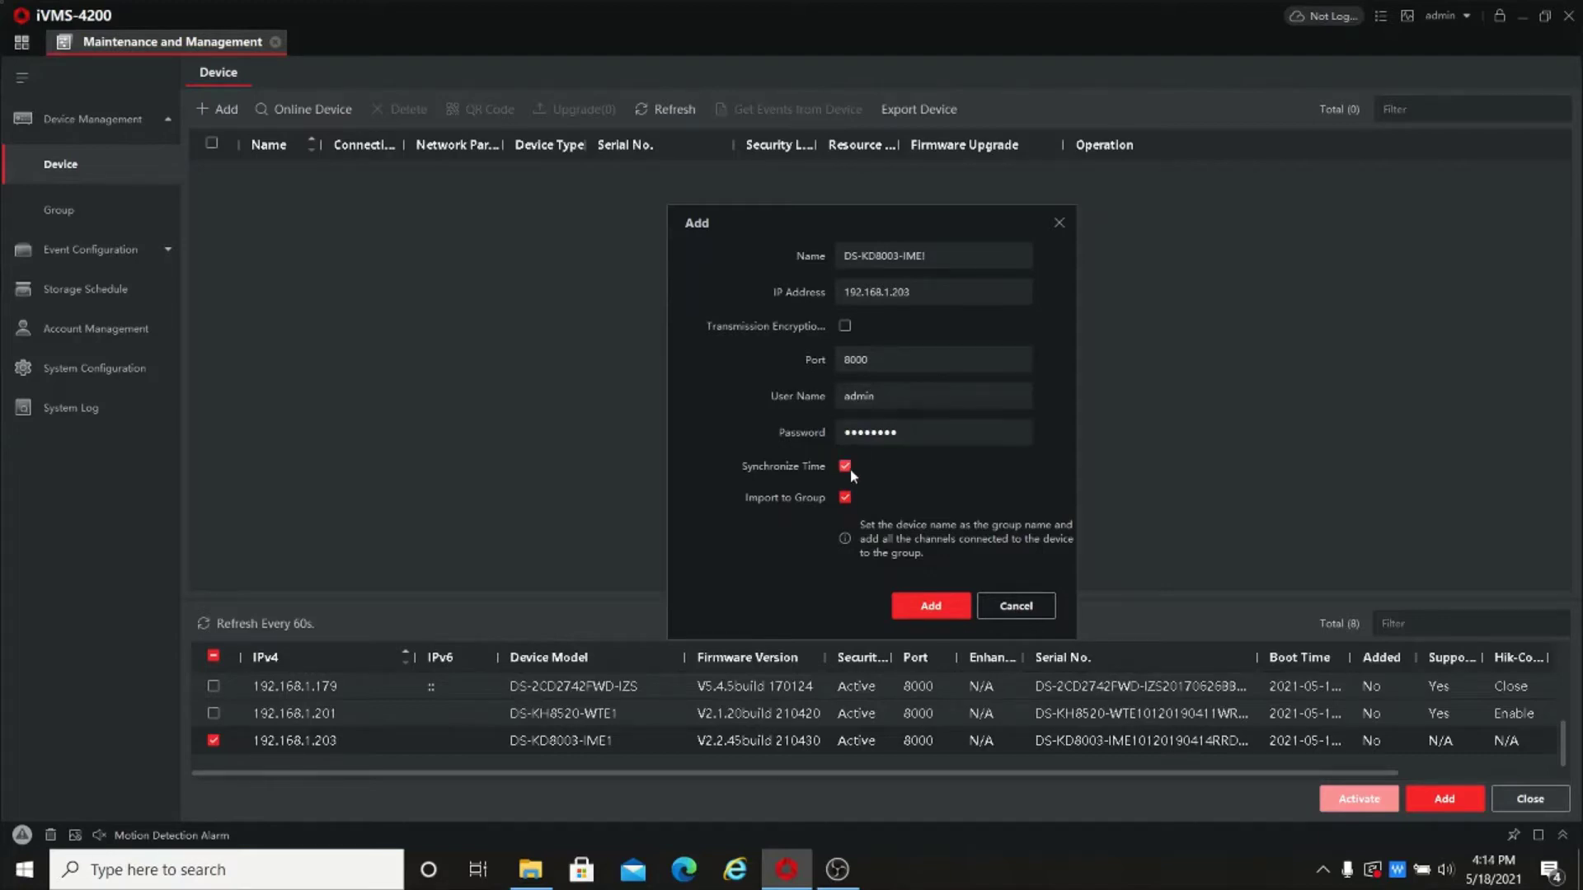
left_click(947, 609)
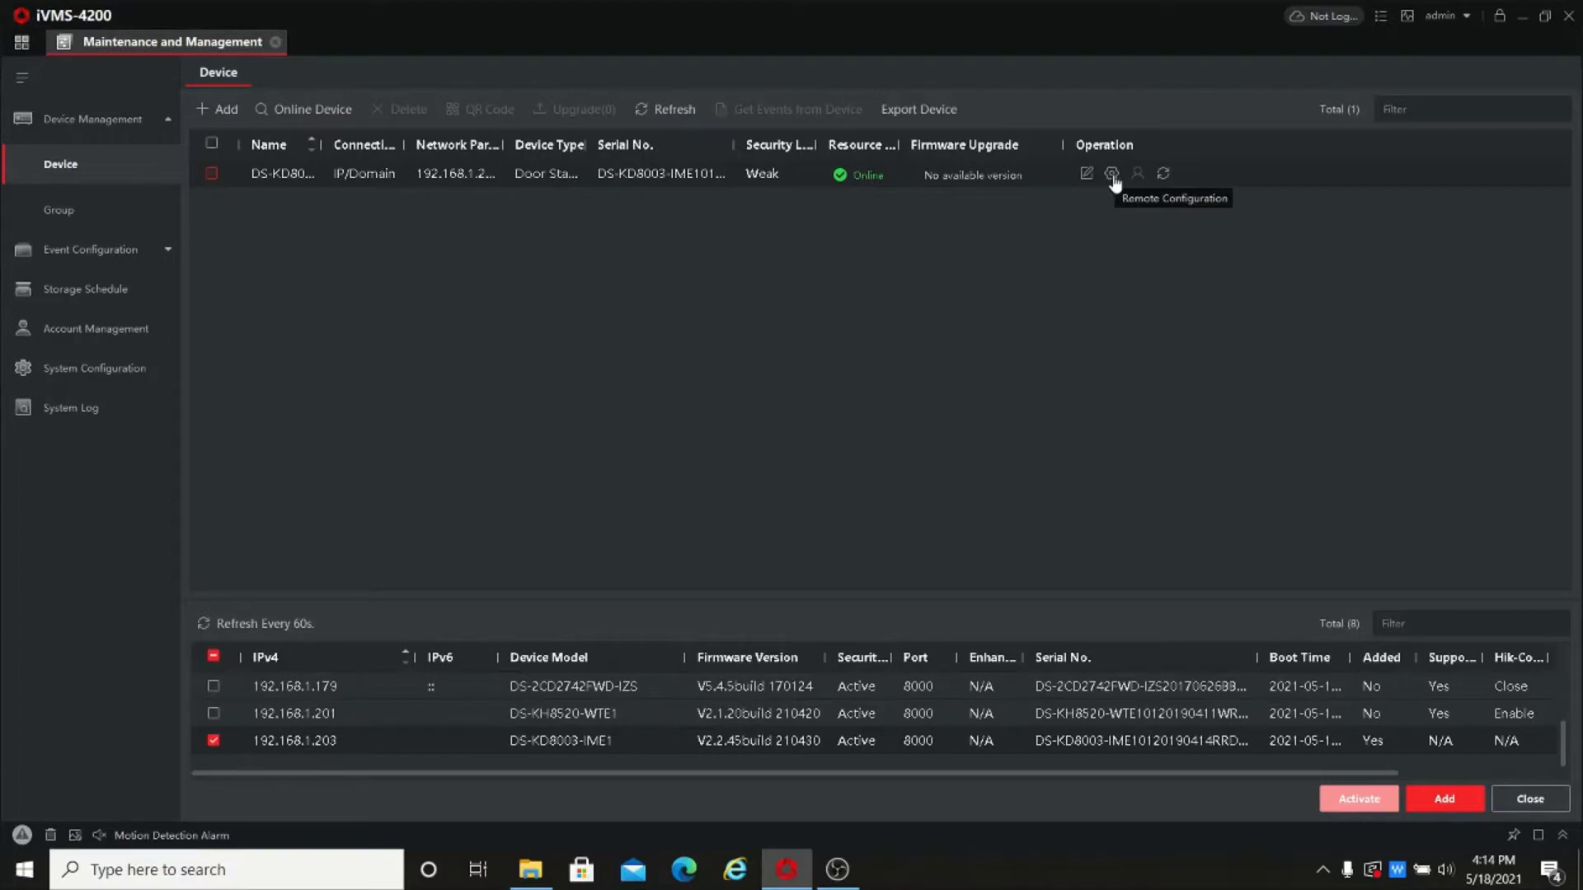
Open the door station's Remote Configuration full-screen and go to System > Maintenance.
left_click(1112, 175)
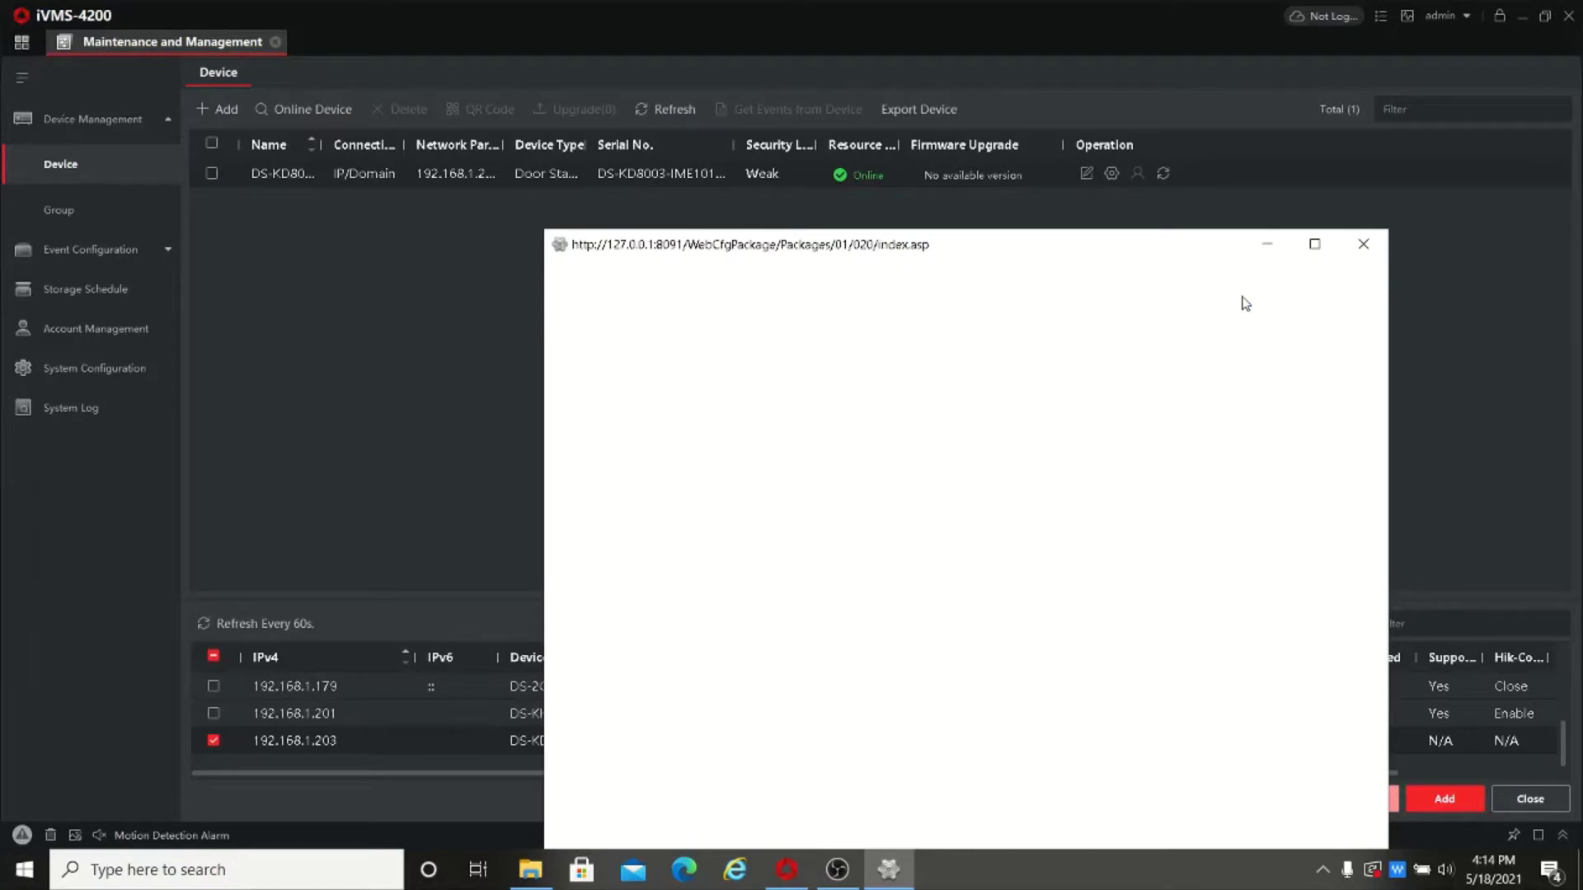
left_click(1316, 256)
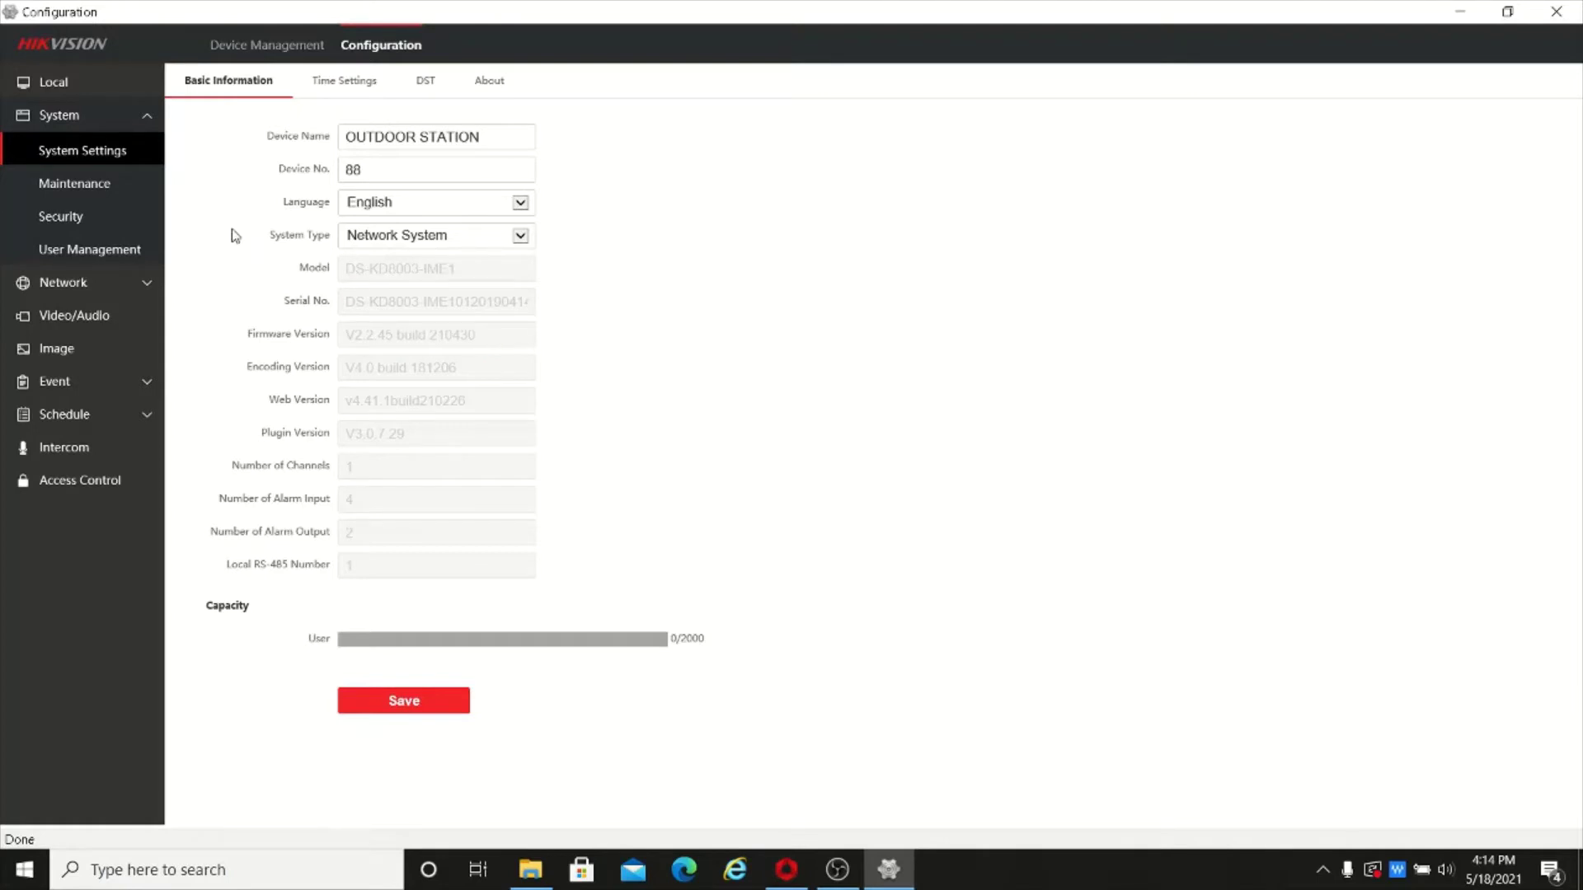
left_click(99, 189)
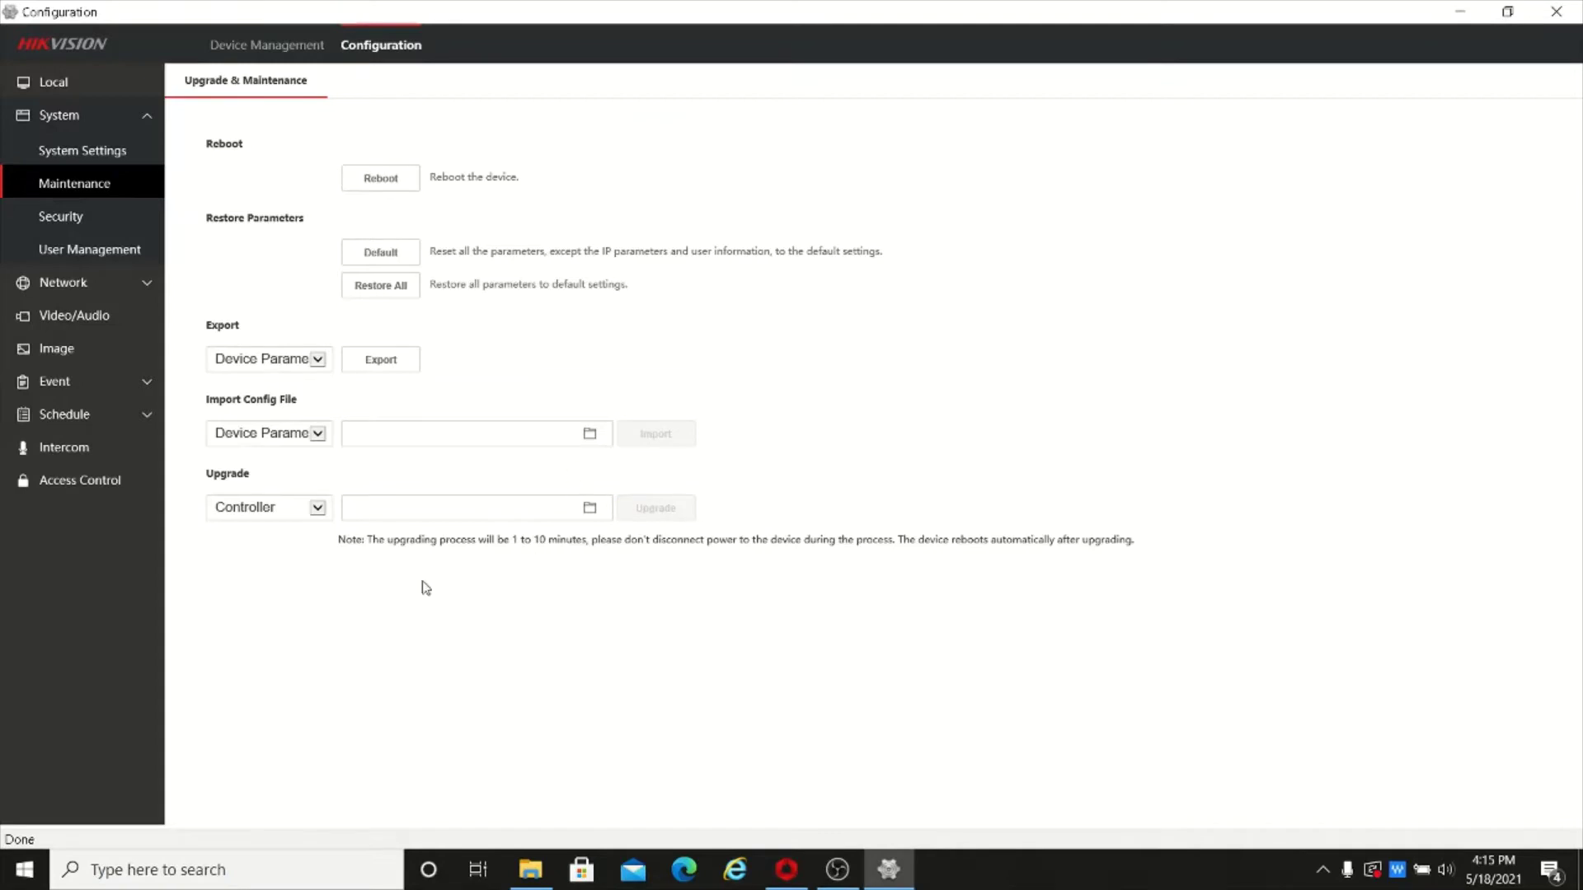
Check the upgradable modules without changing Controller, then view the User Management account list.
left_click(318, 511)
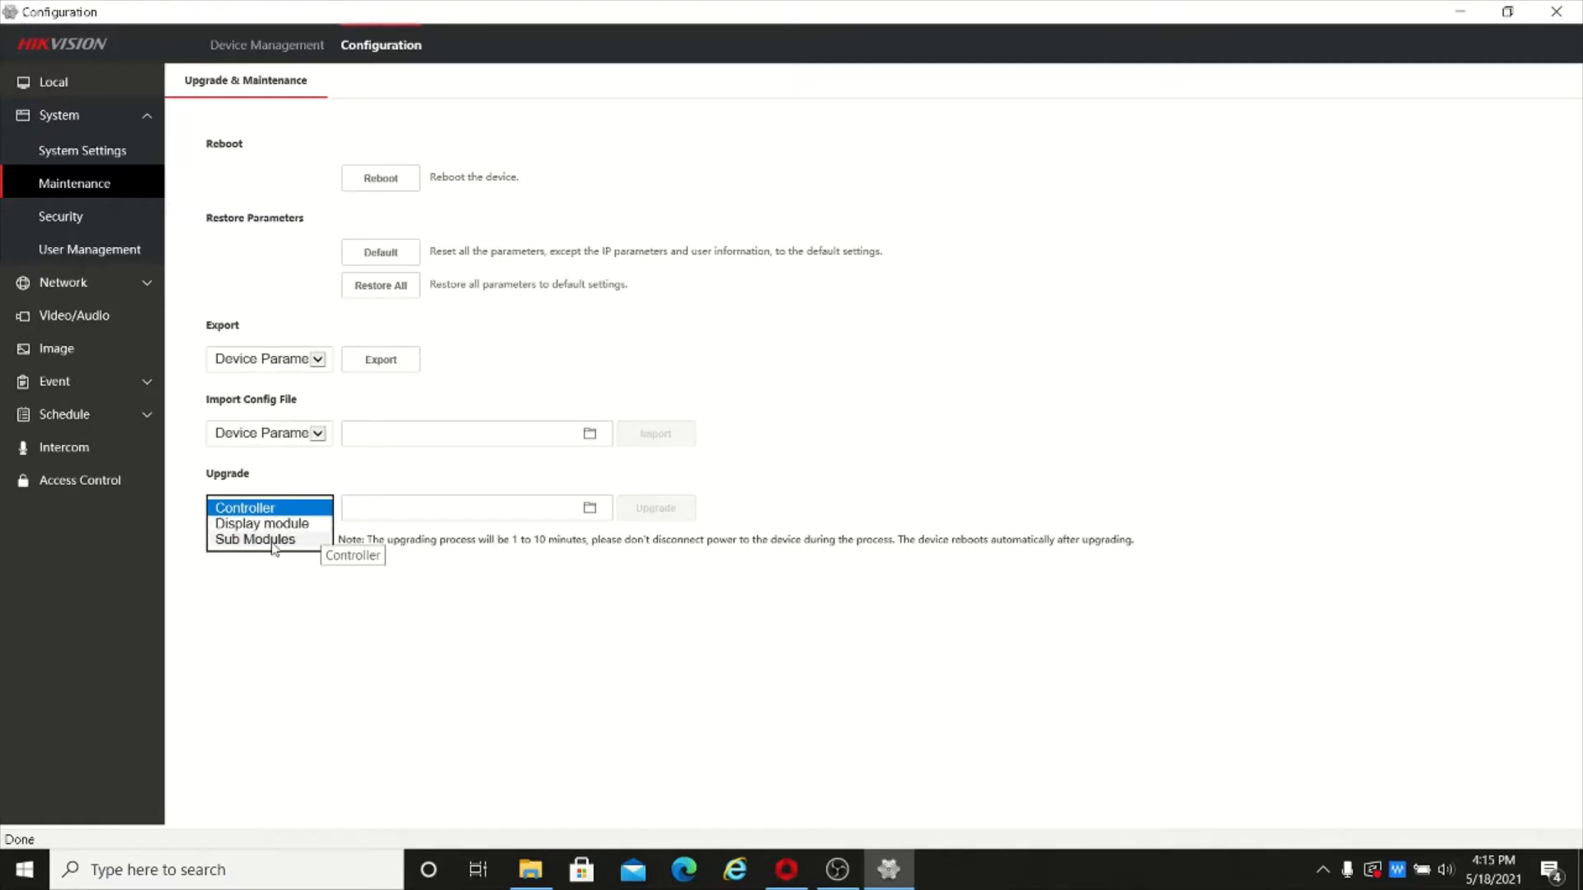
left_click(352, 707)
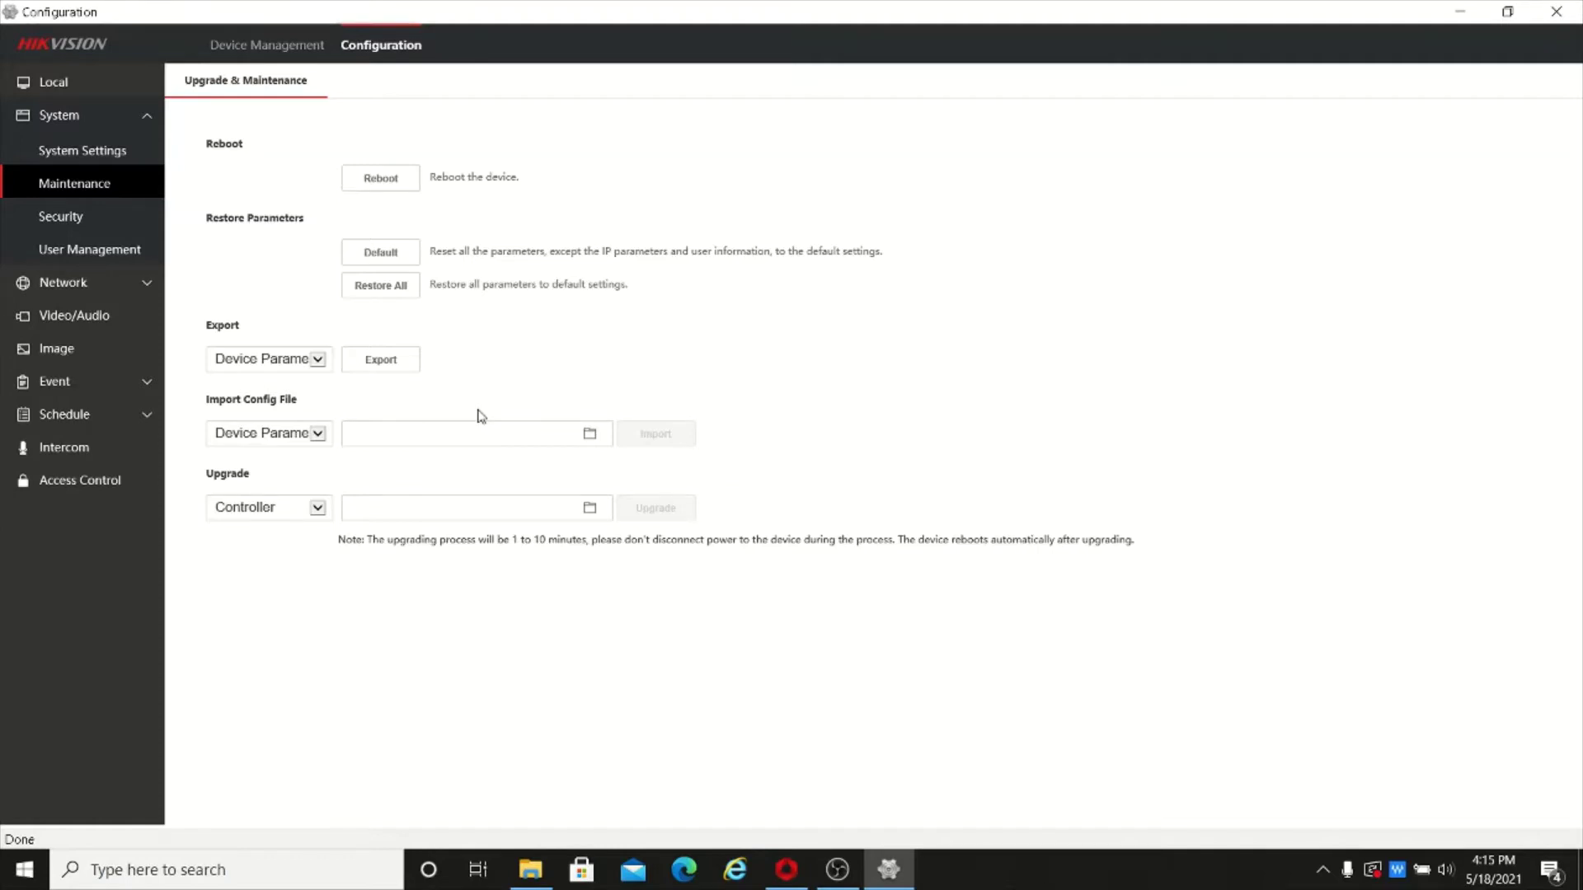
left_click(113, 257)
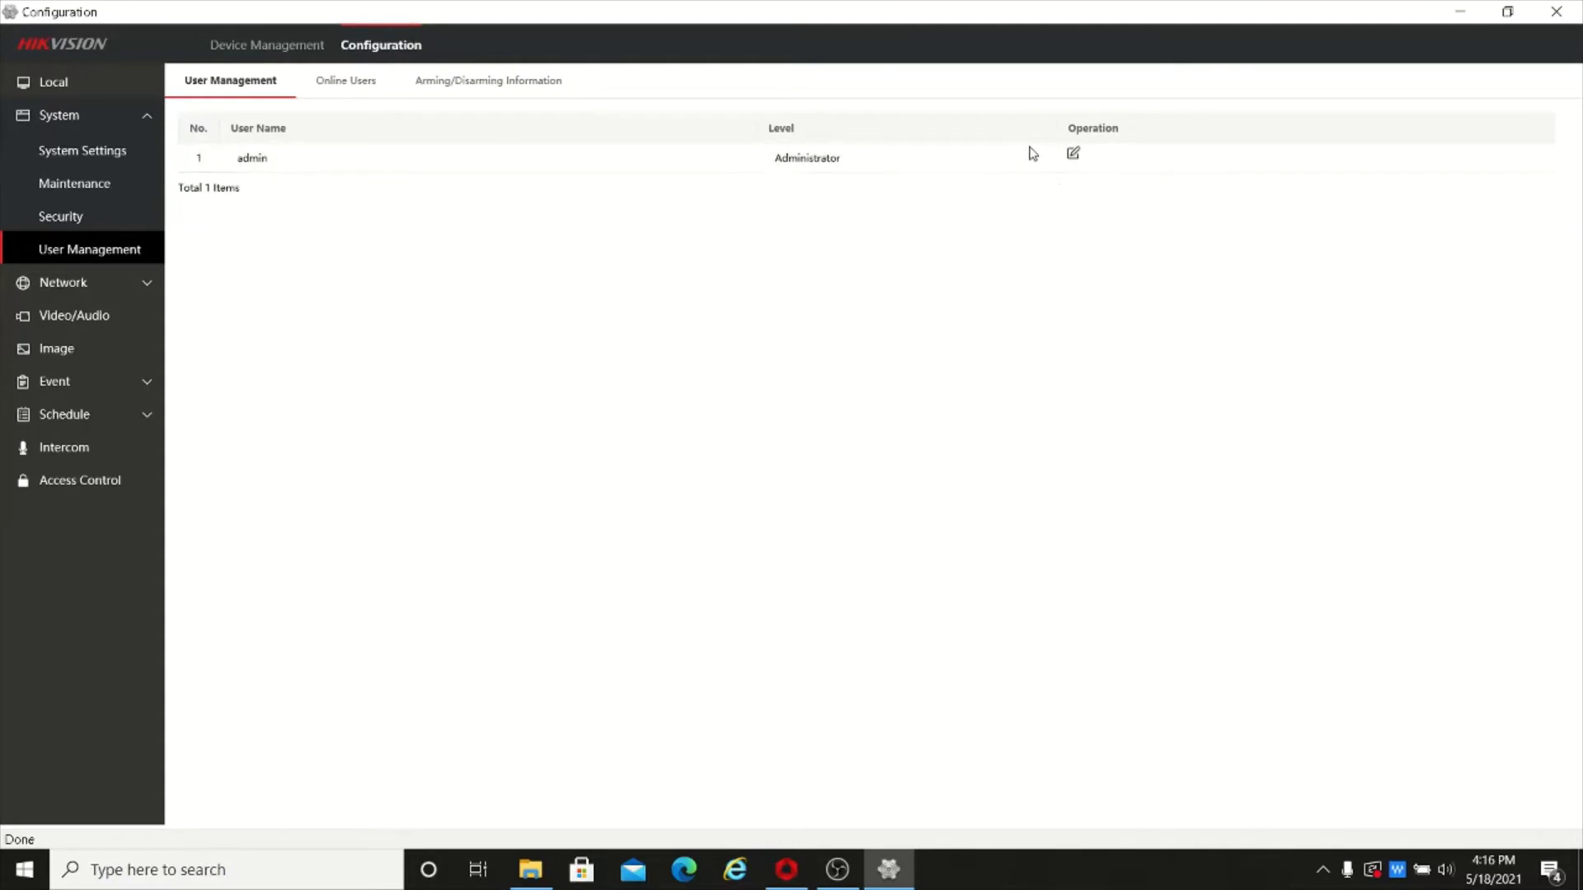
Review the basic and advanced network settings, then show the Video/Audio stream settings.
left_click(146, 293)
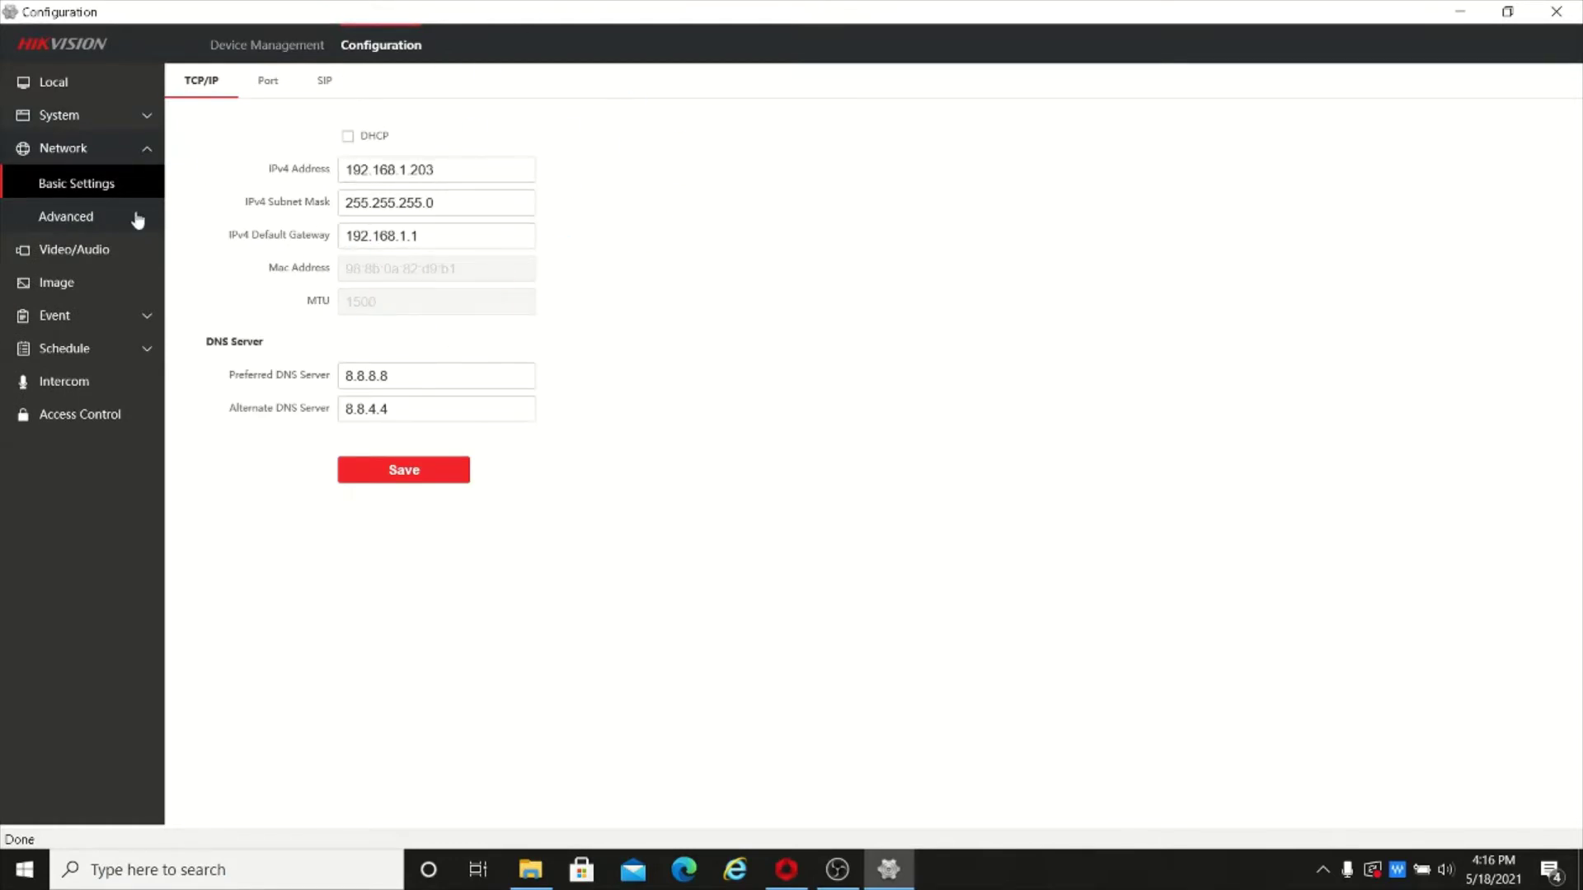
left_click(96, 218)
left_click(89, 252)
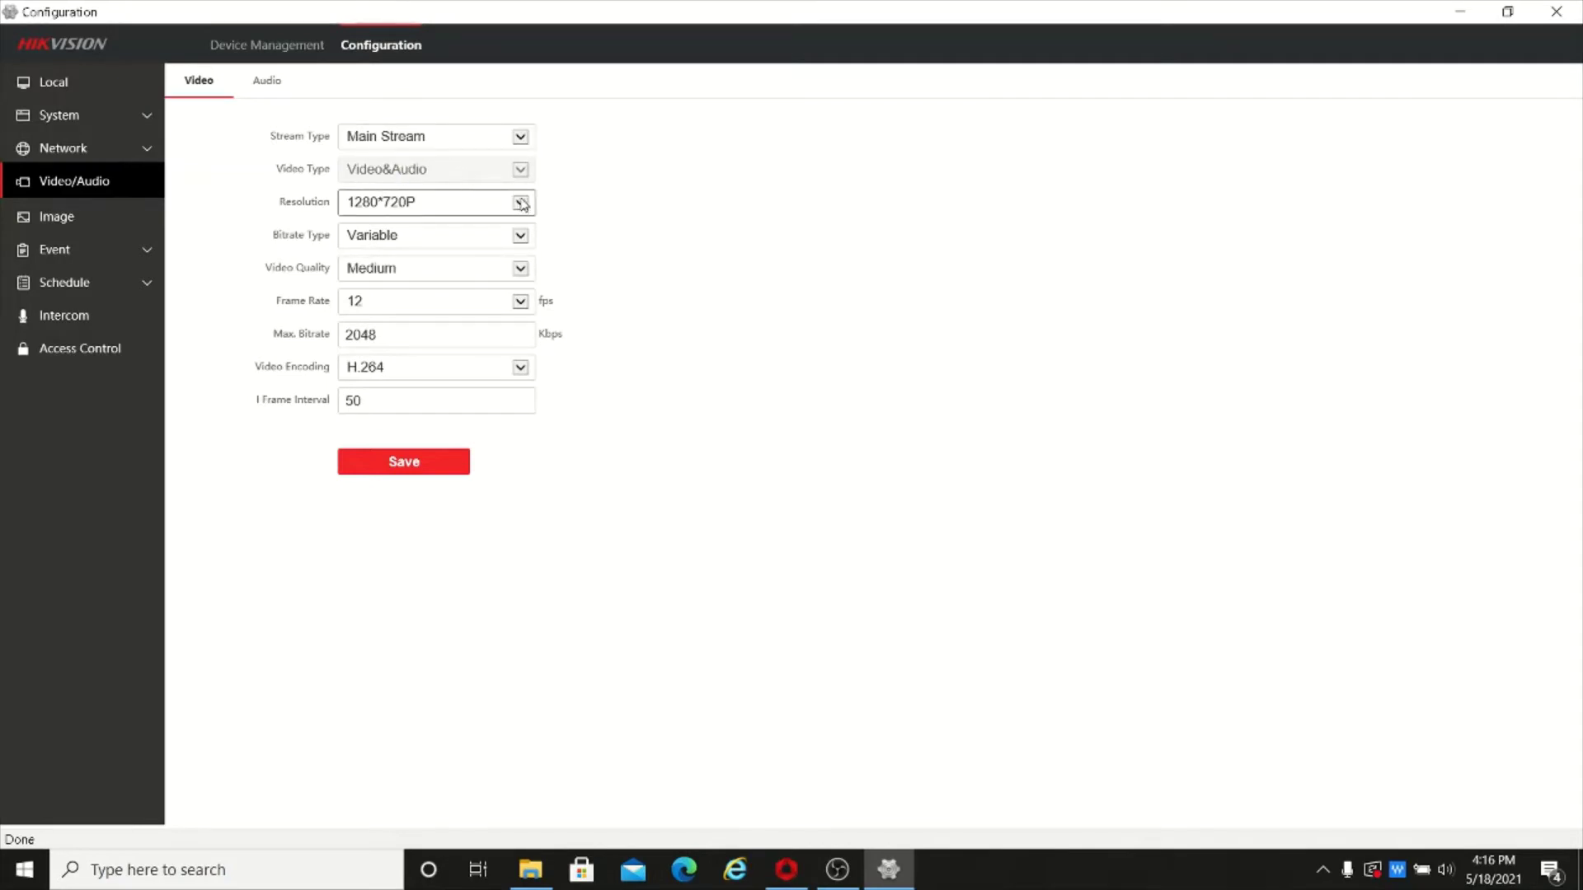
left_click(521, 139)
left_click(630, 188)
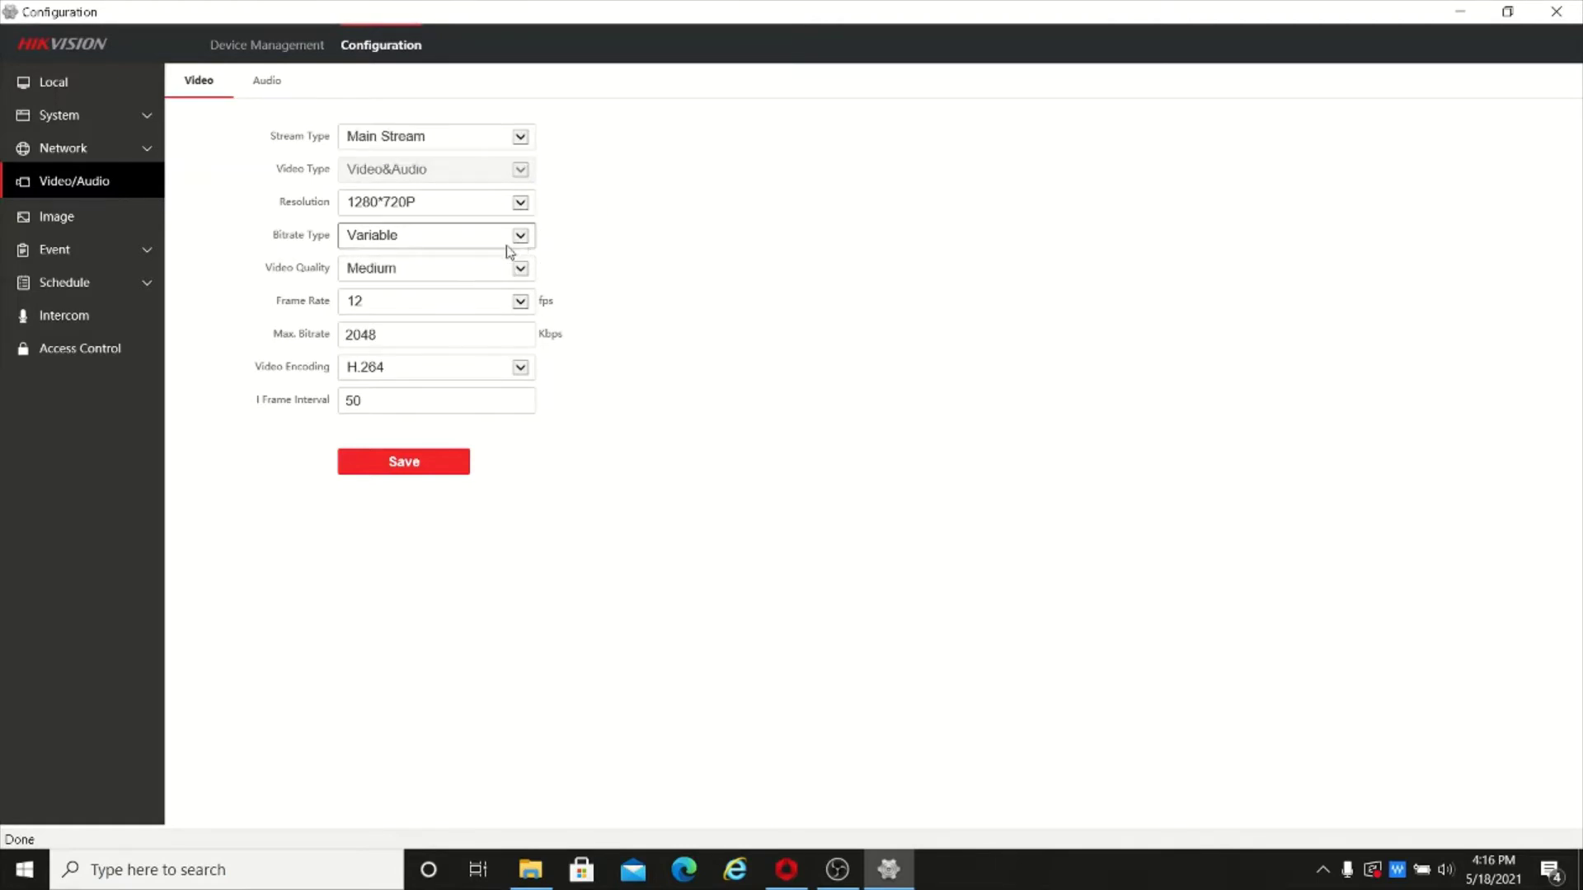
left_click(520, 206)
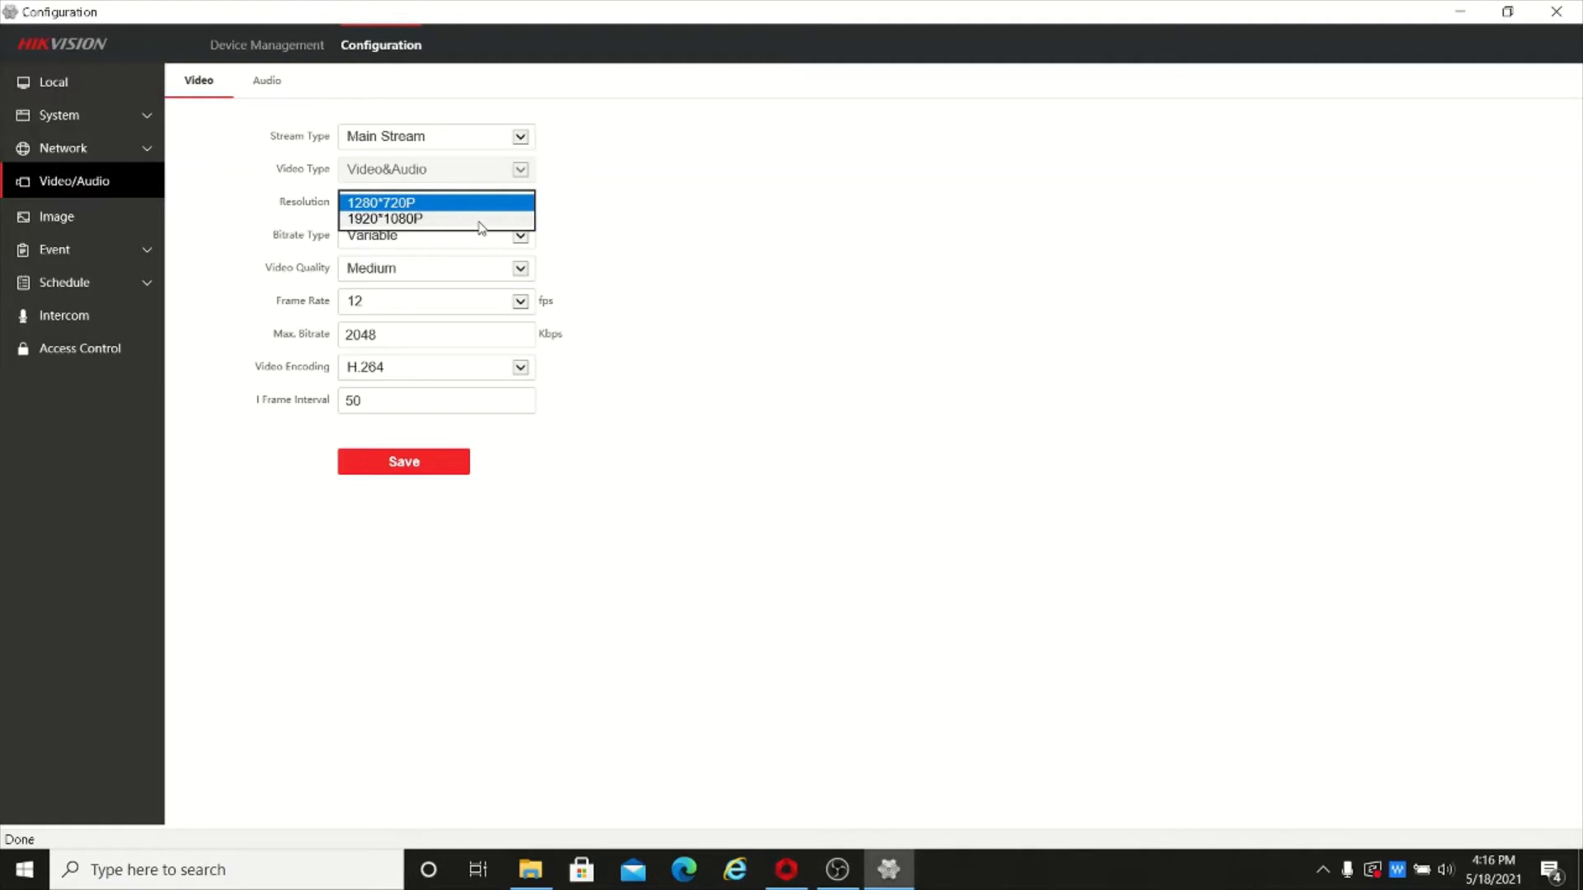
left_click(644, 301)
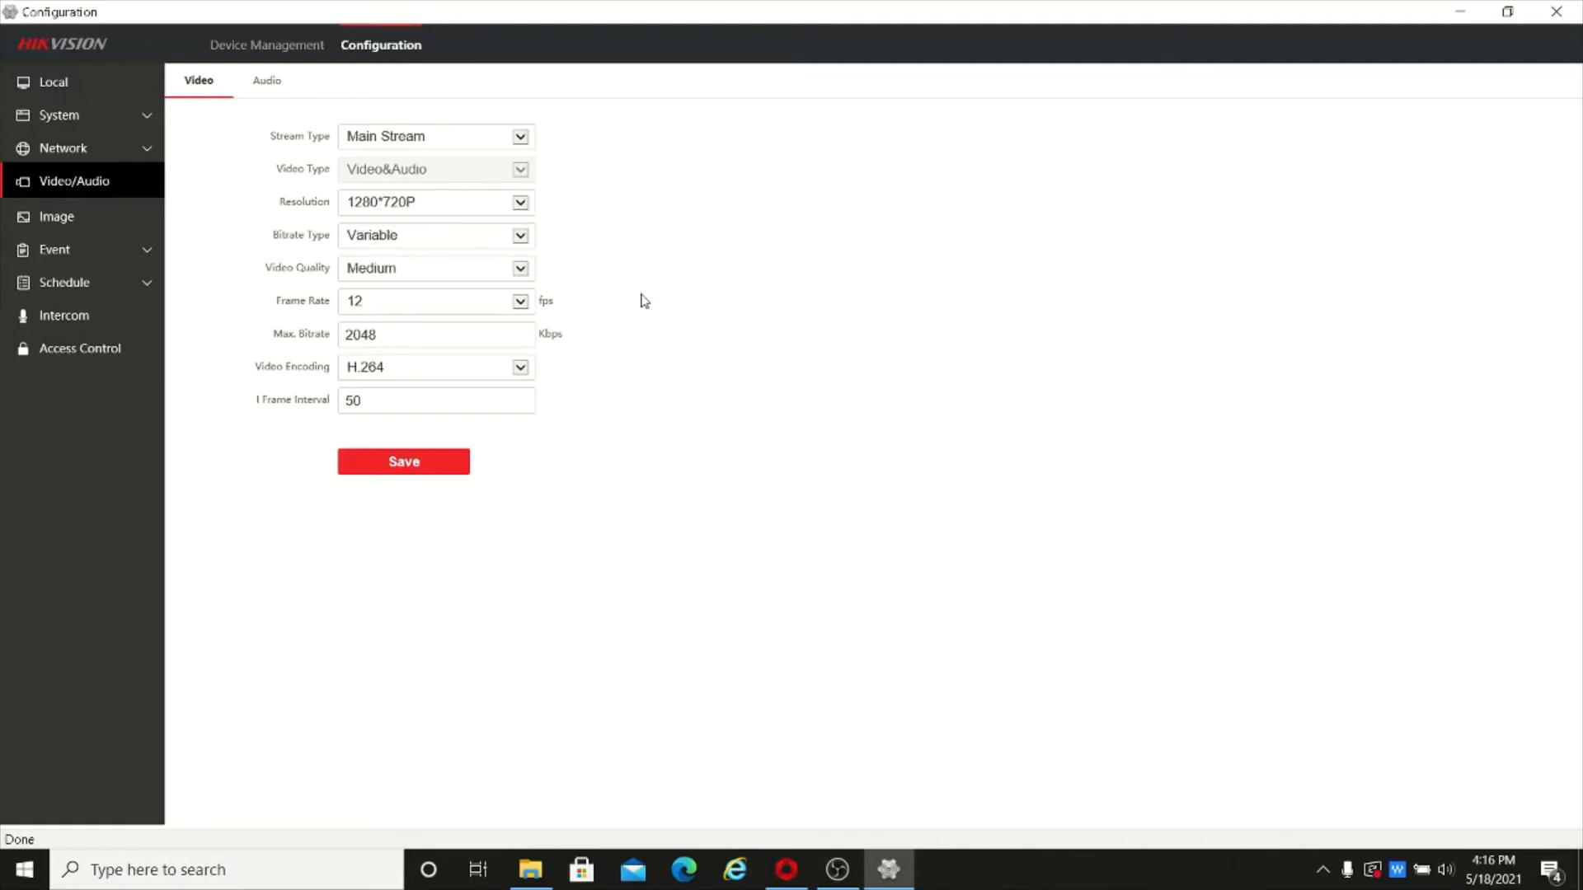
left_click(520, 302)
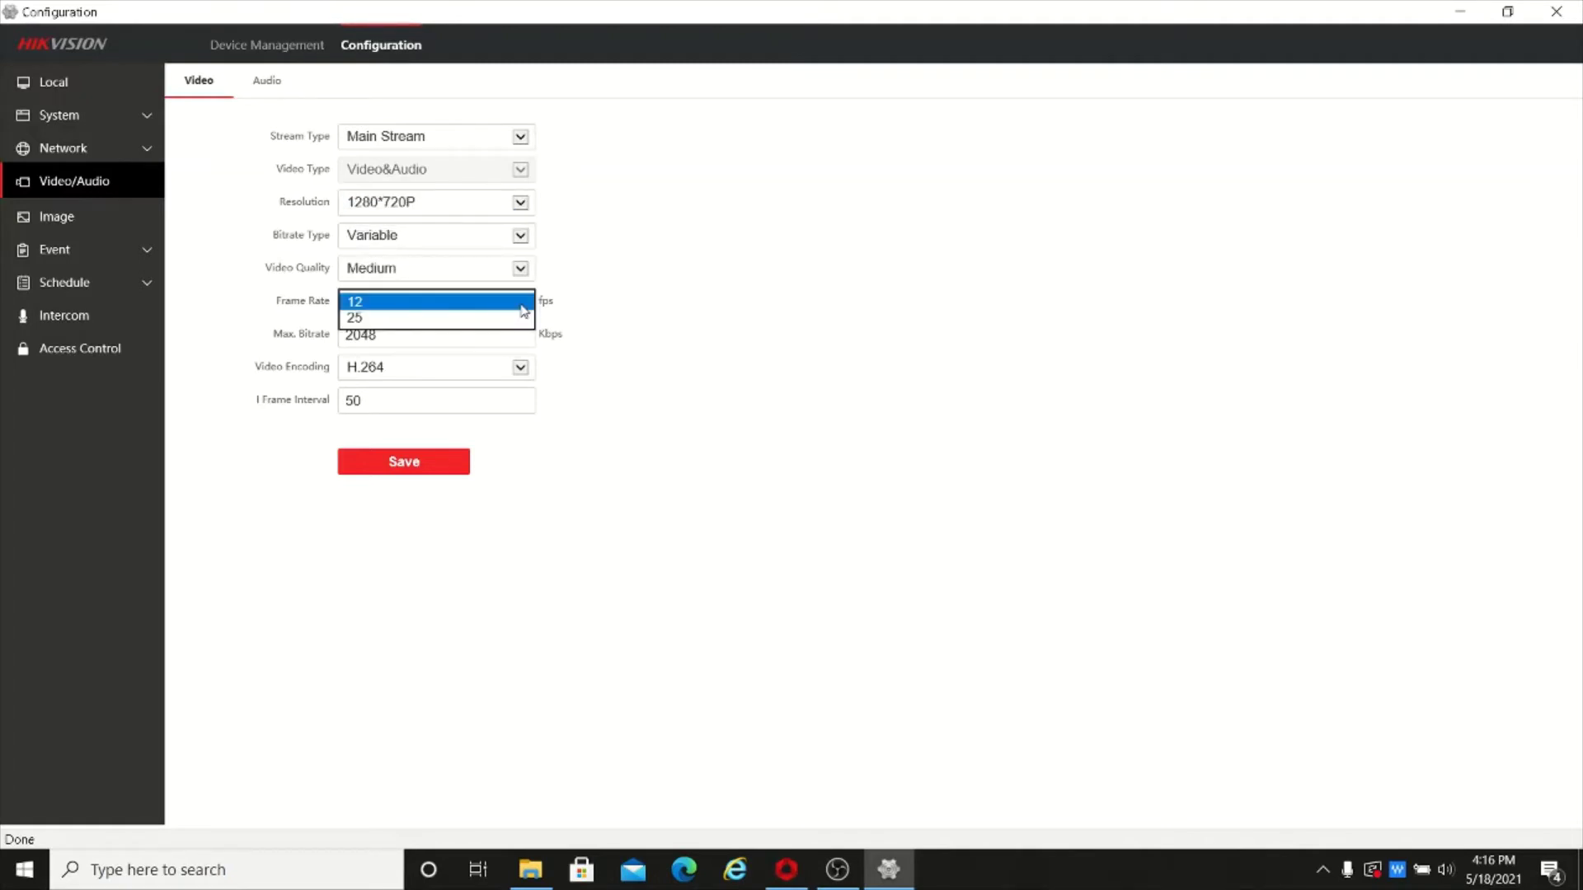
left_click(649, 366)
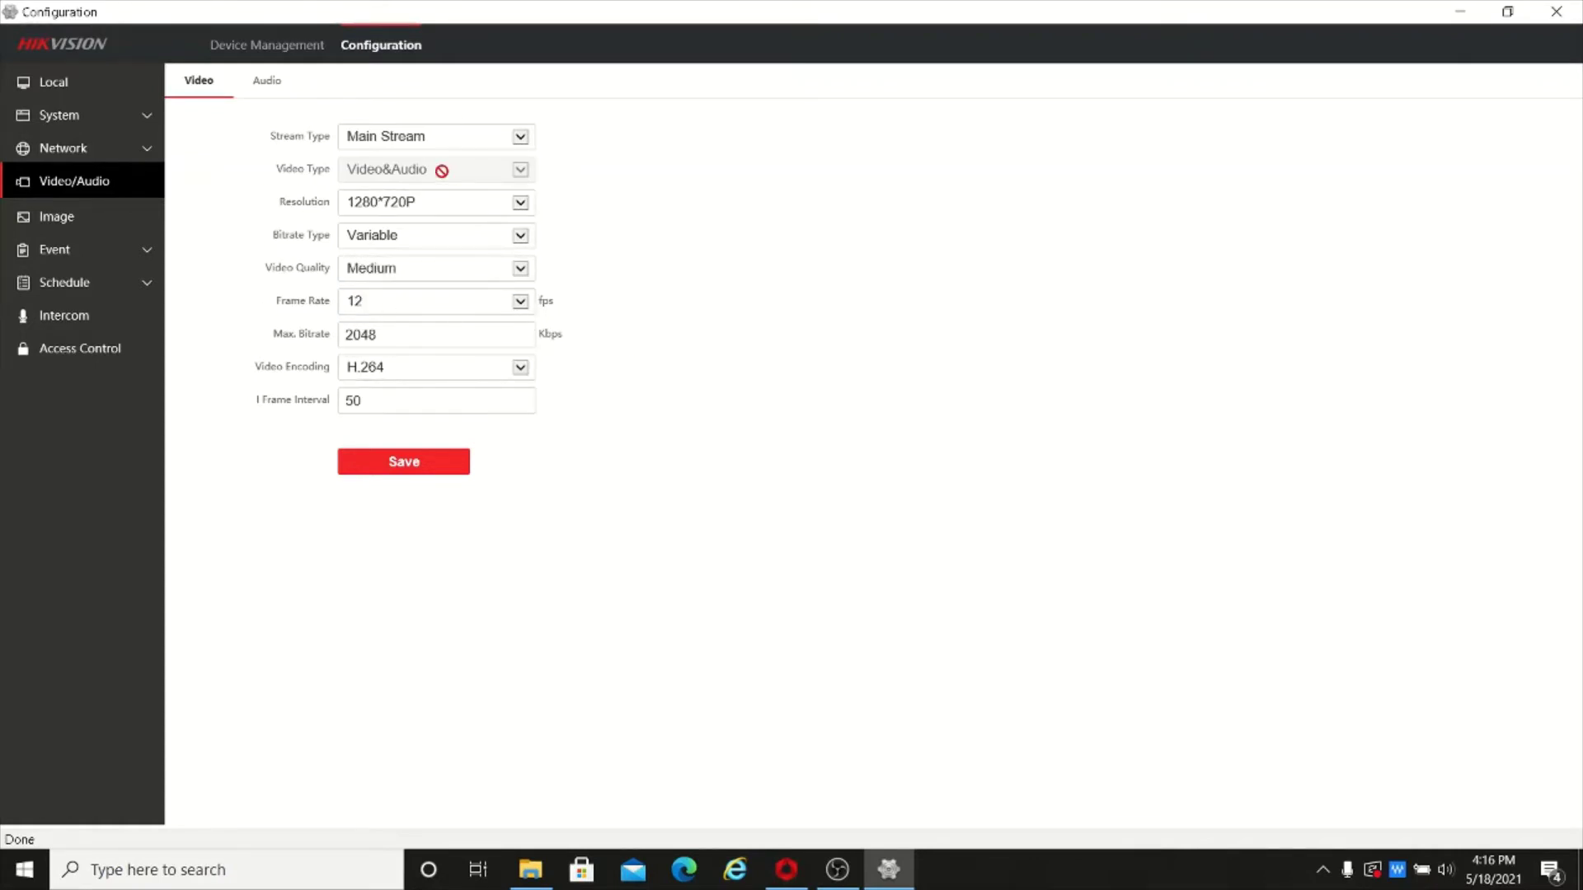
Keep G.711ulaw encoding, set input and speak volumes to 10, save, and switch to Sub-stream.
left_click(265, 81)
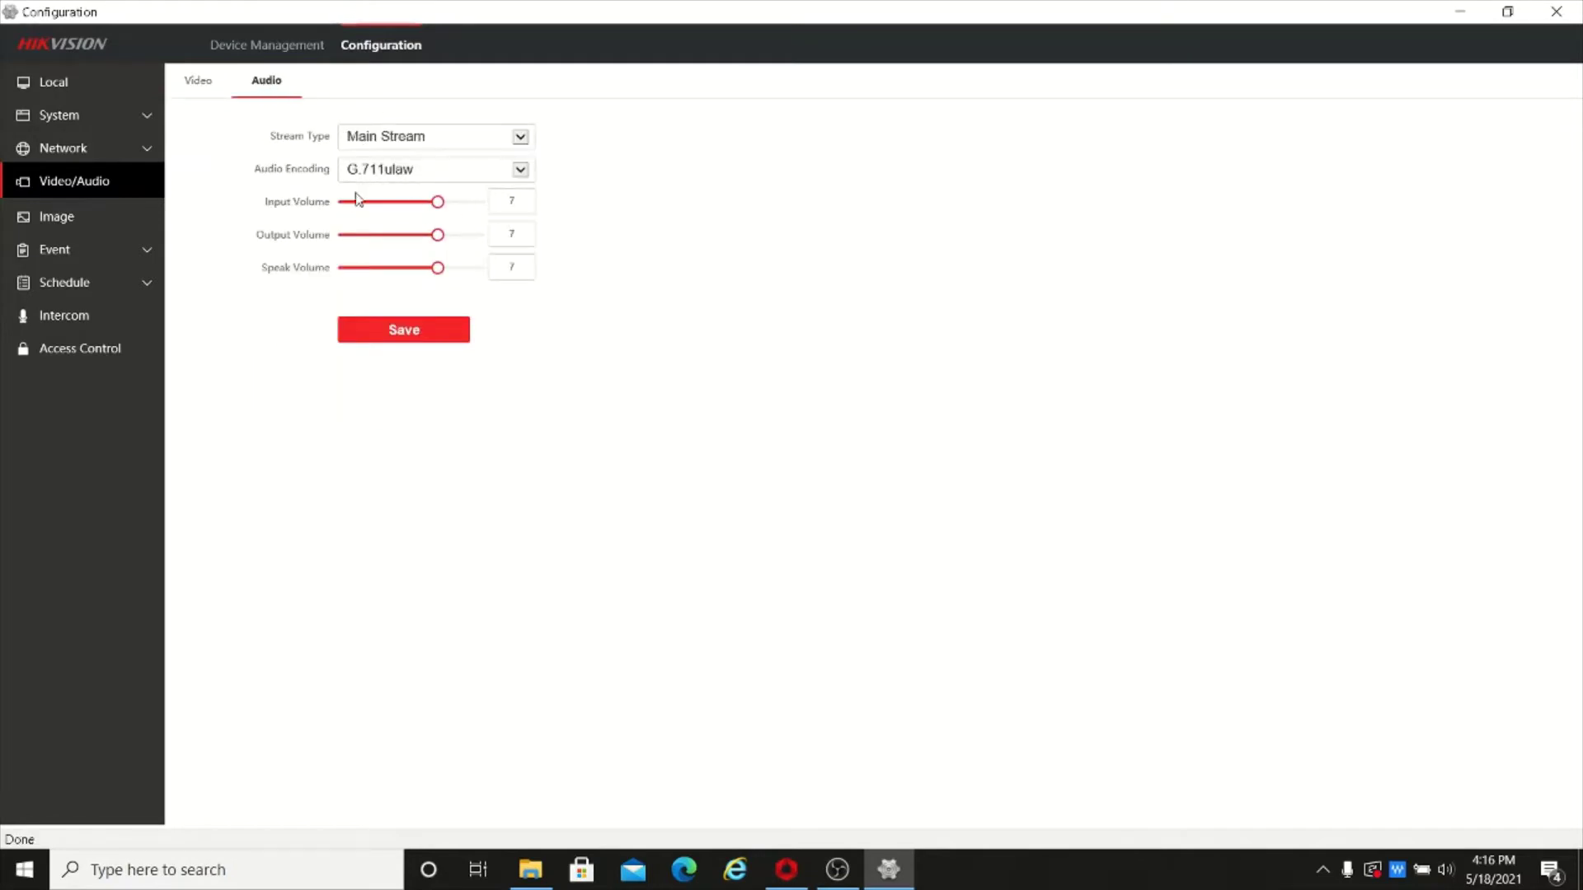
left_click(520, 169)
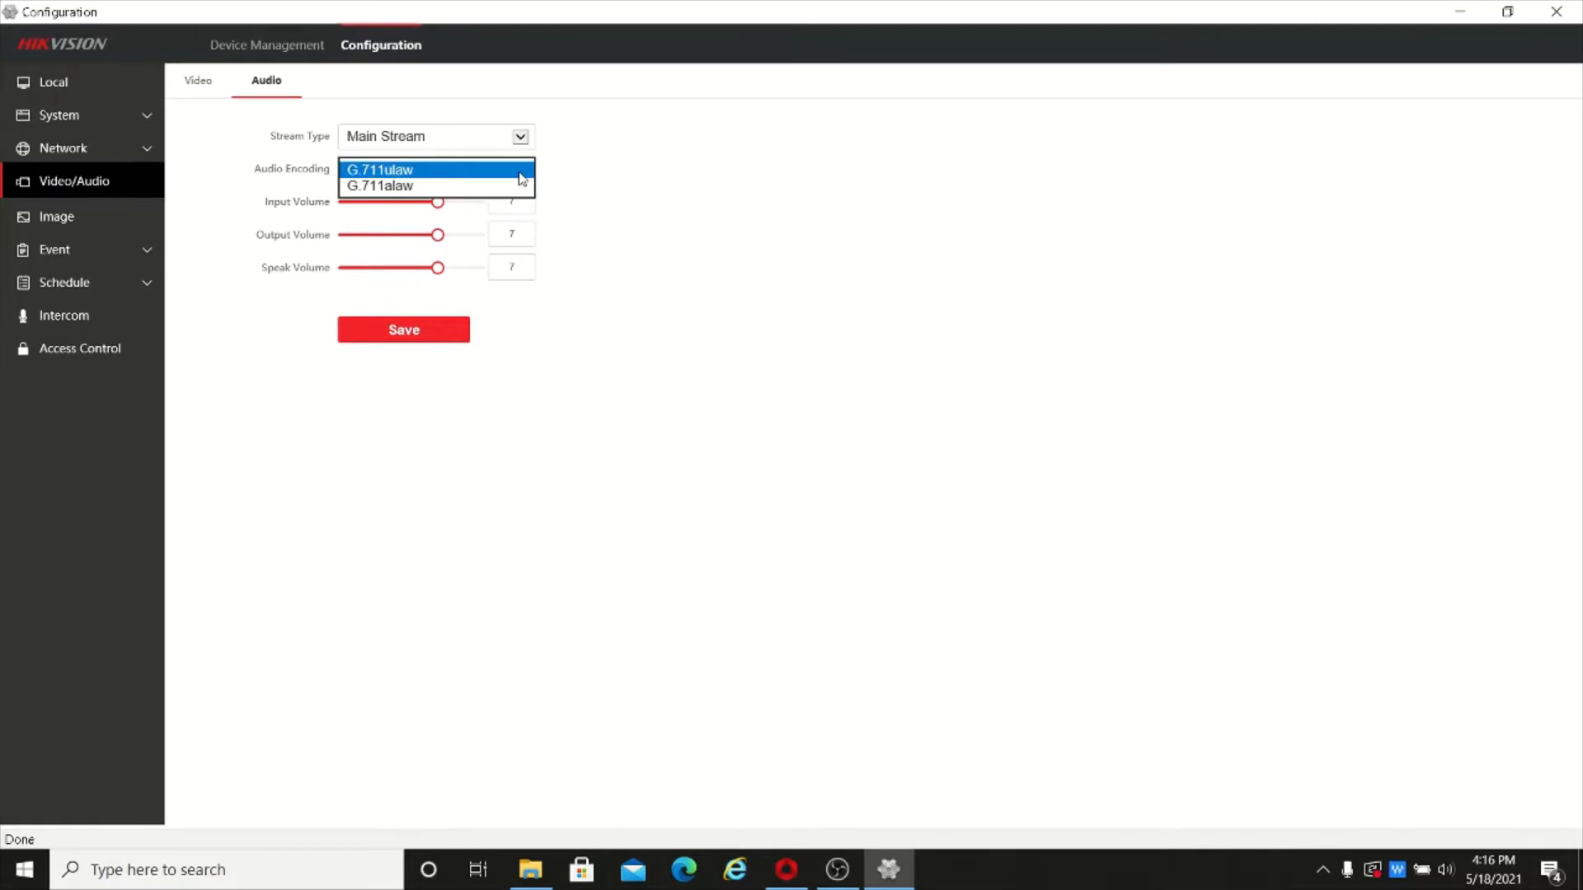
left_click(692, 234)
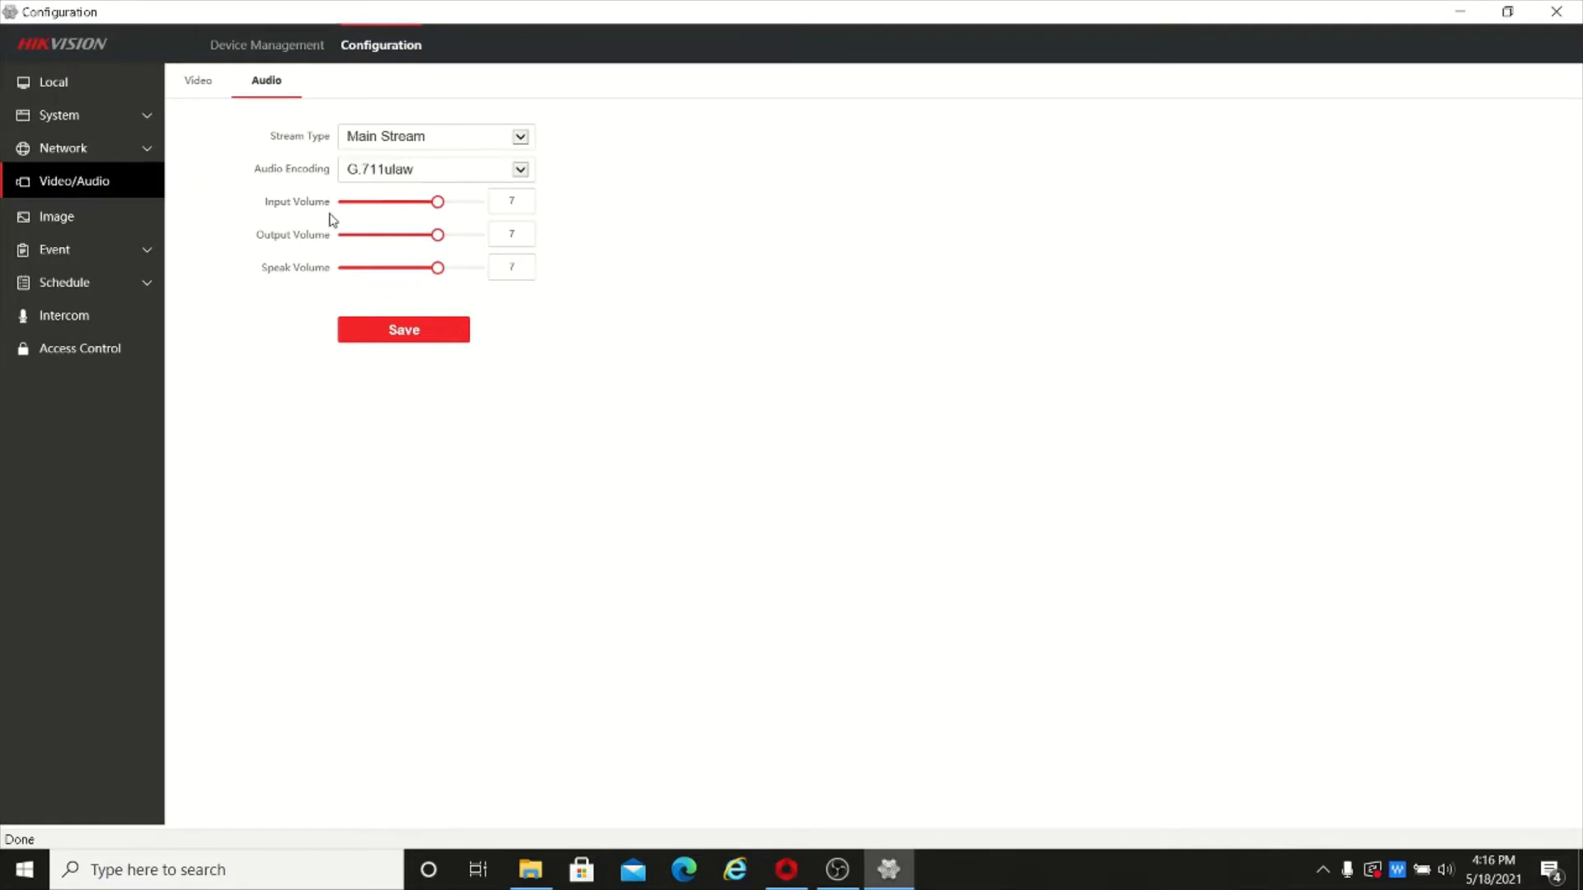
left_click_drag(438, 203, 482, 273)
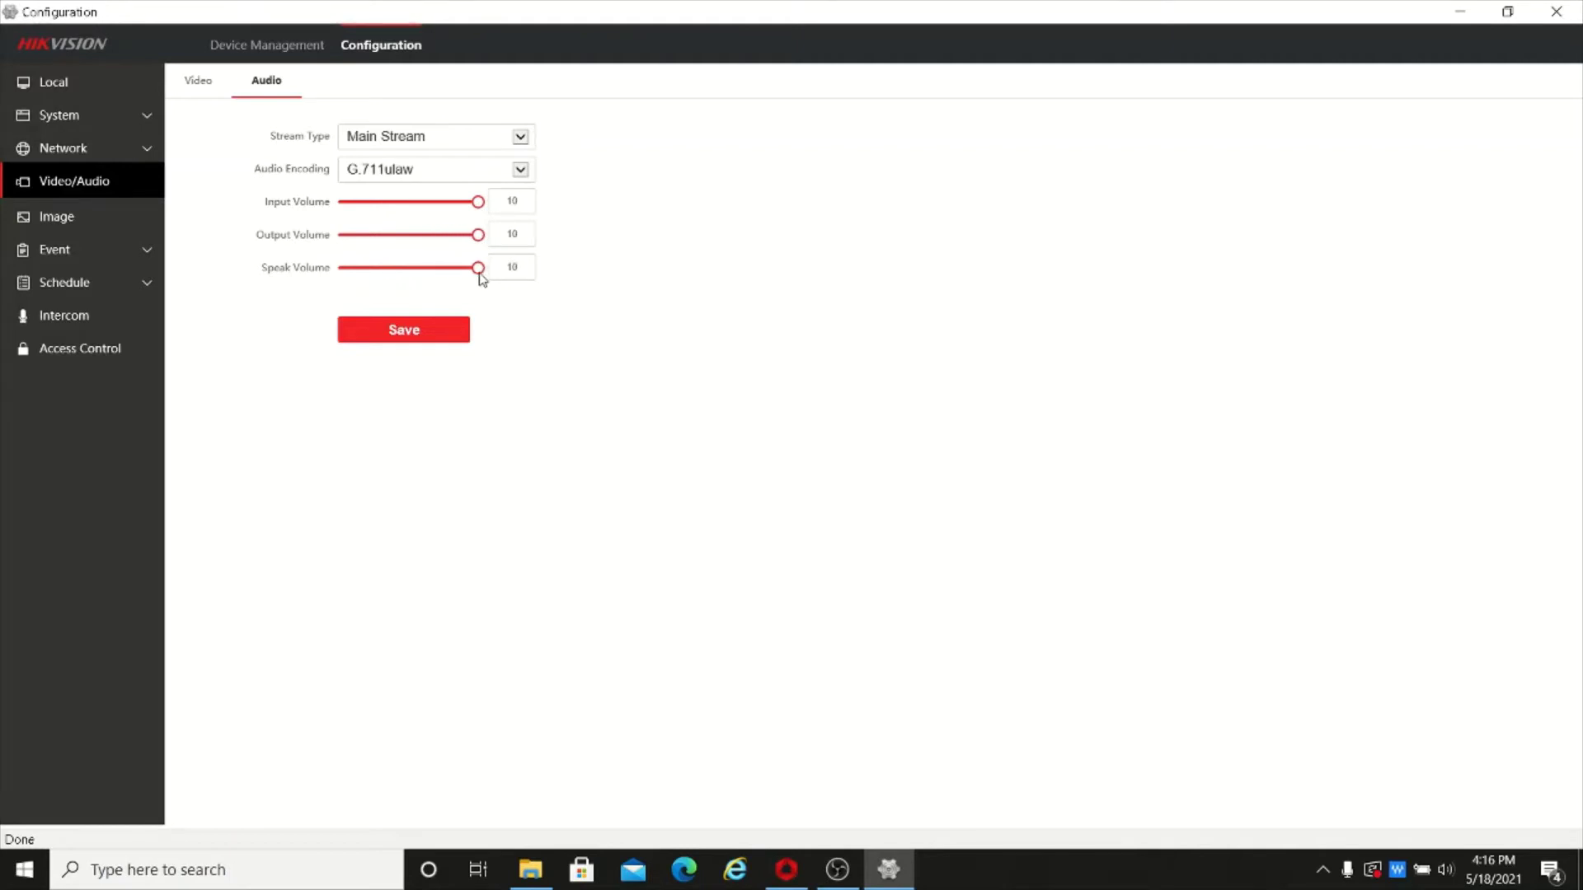
left_click(429, 332)
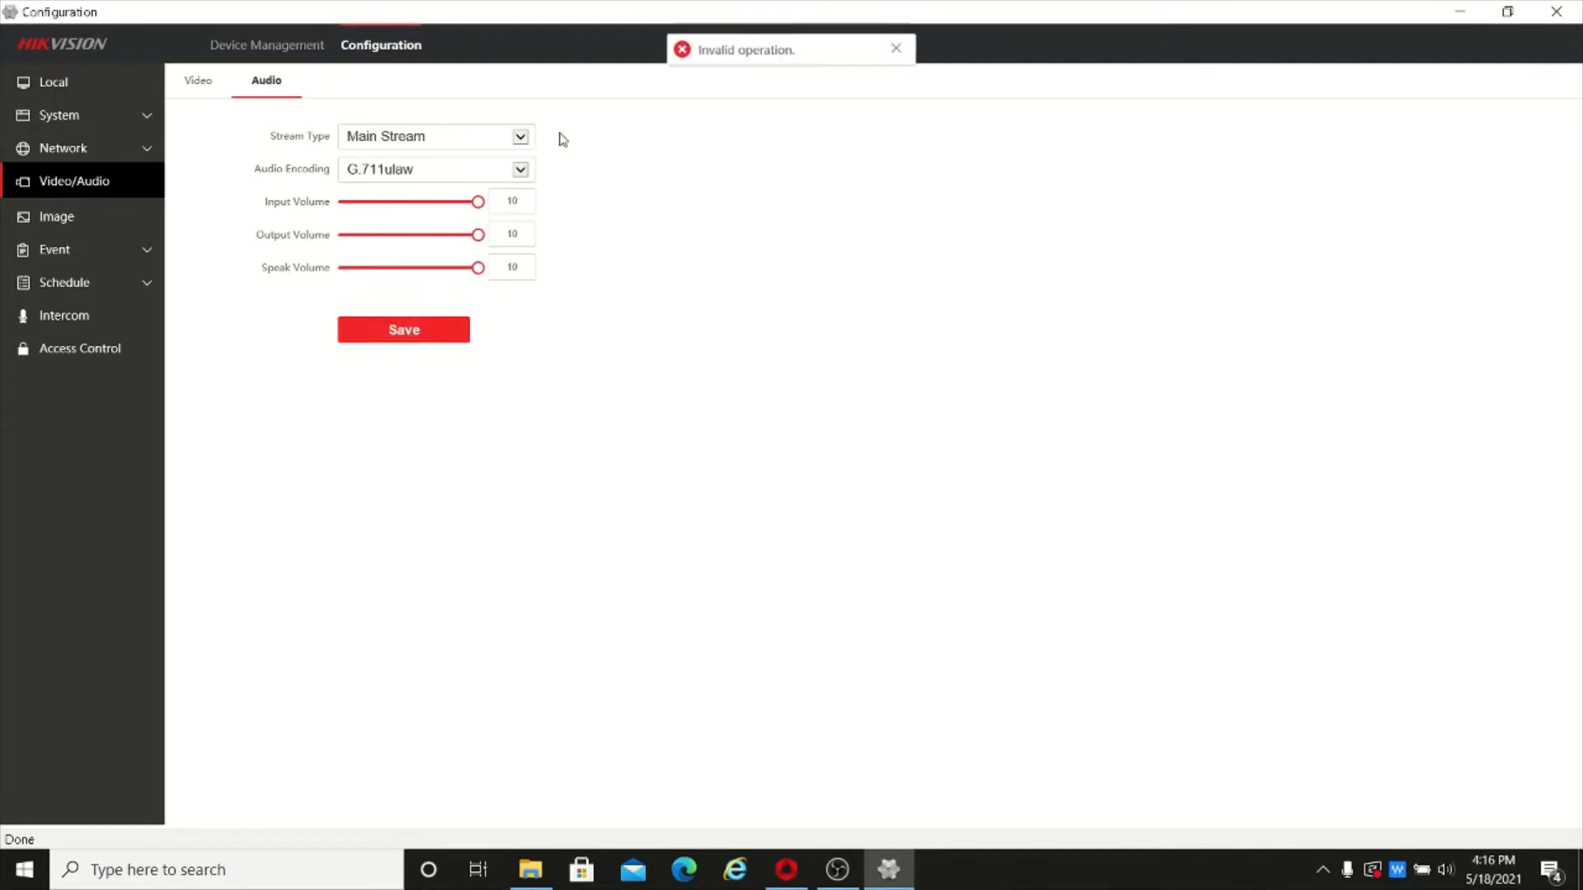
left_click(519, 136)
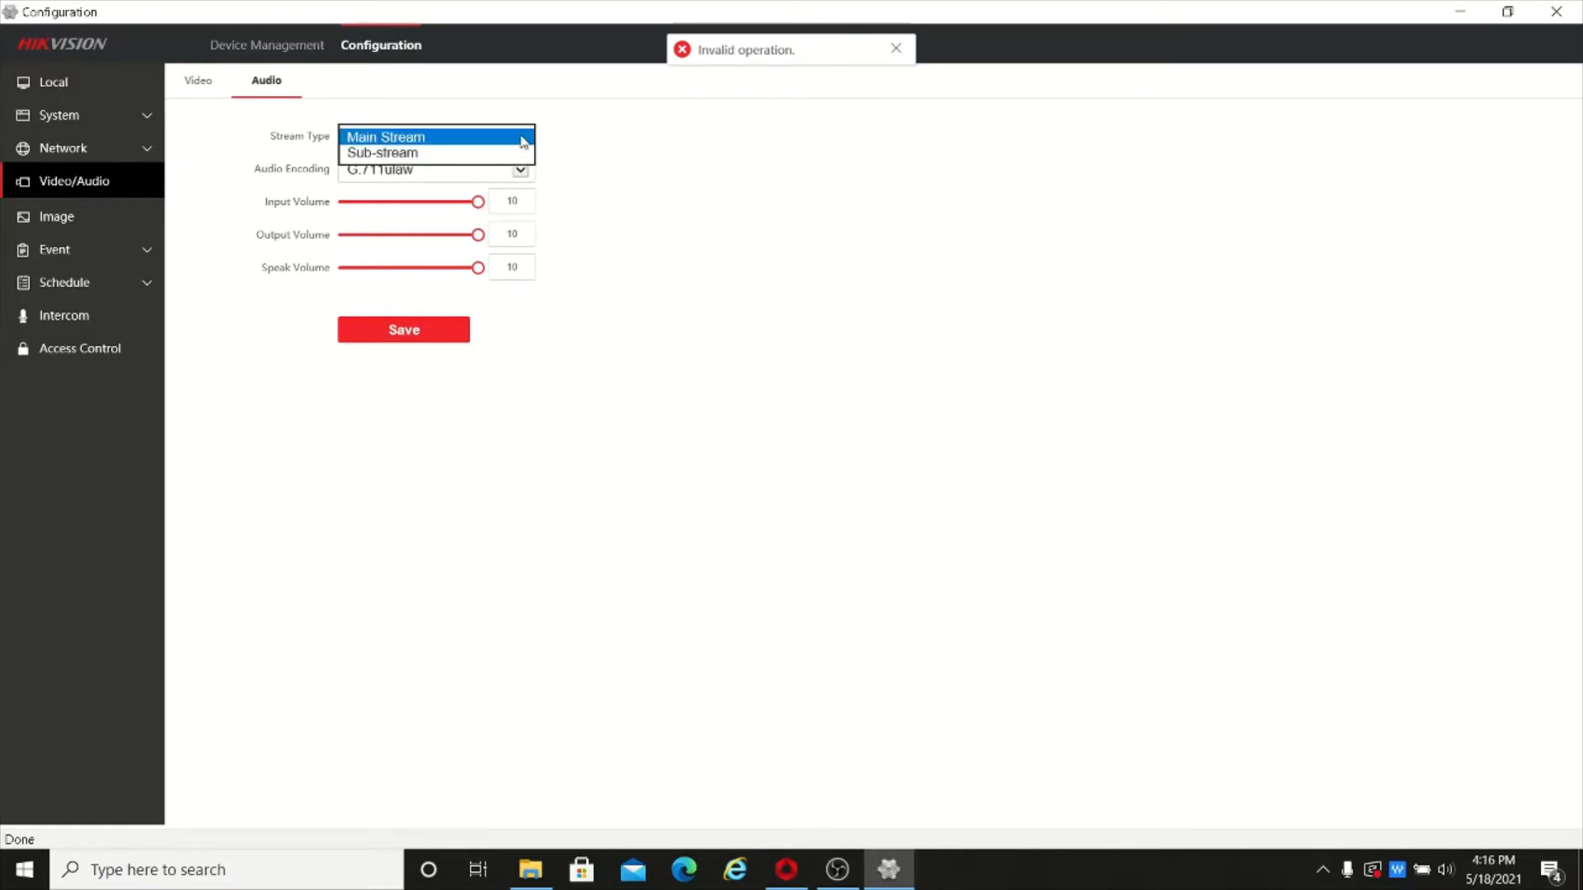
left_click(464, 154)
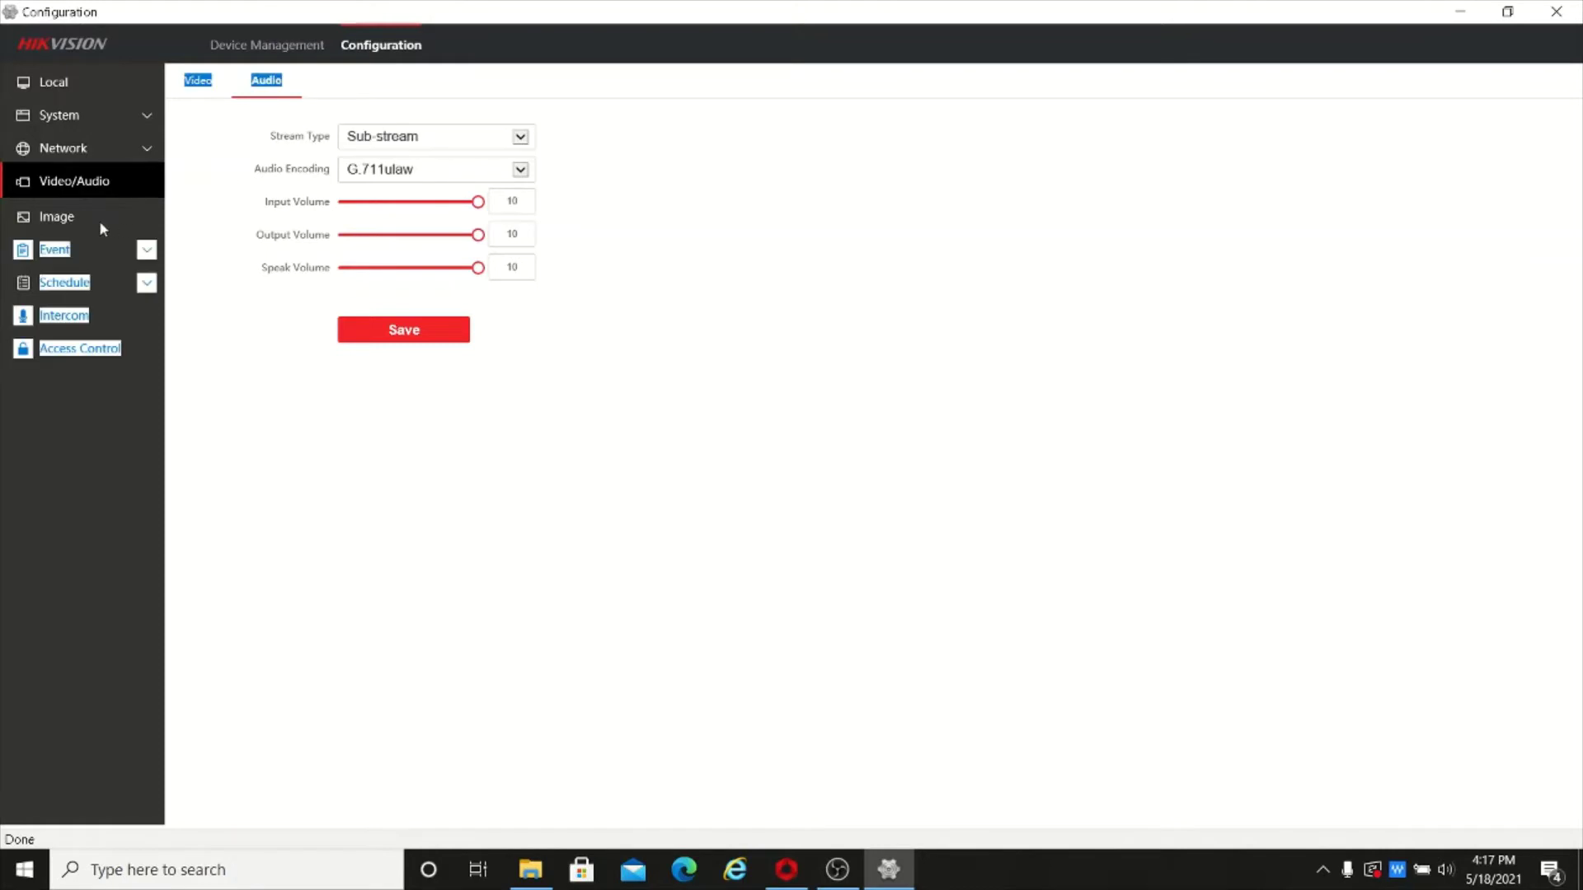
left_click(61, 221)
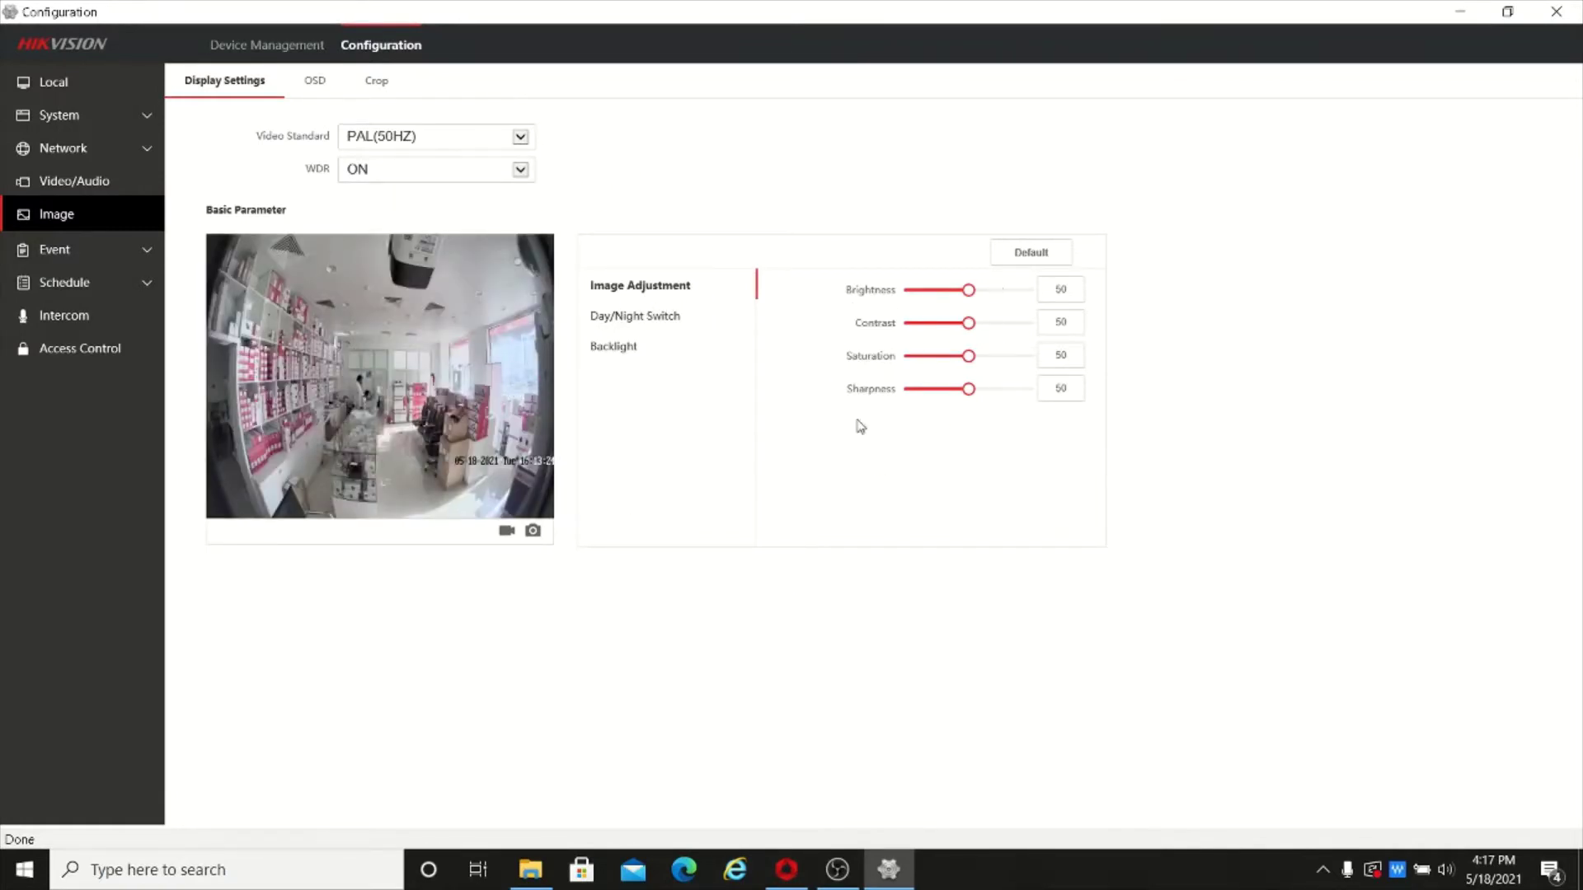
left_click(674, 328)
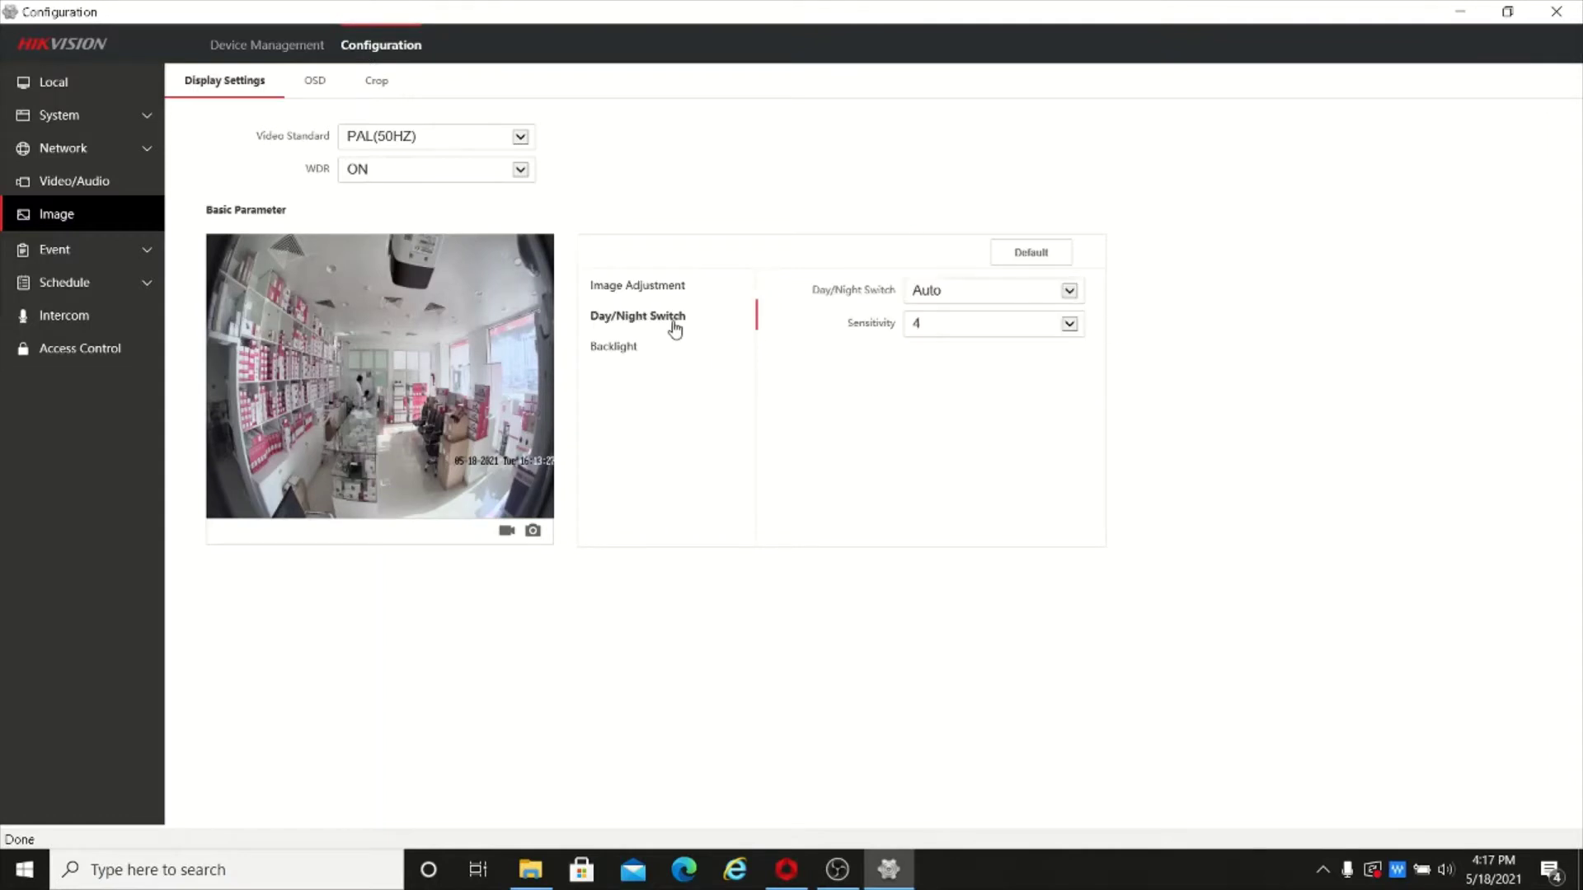
left_click(1068, 297)
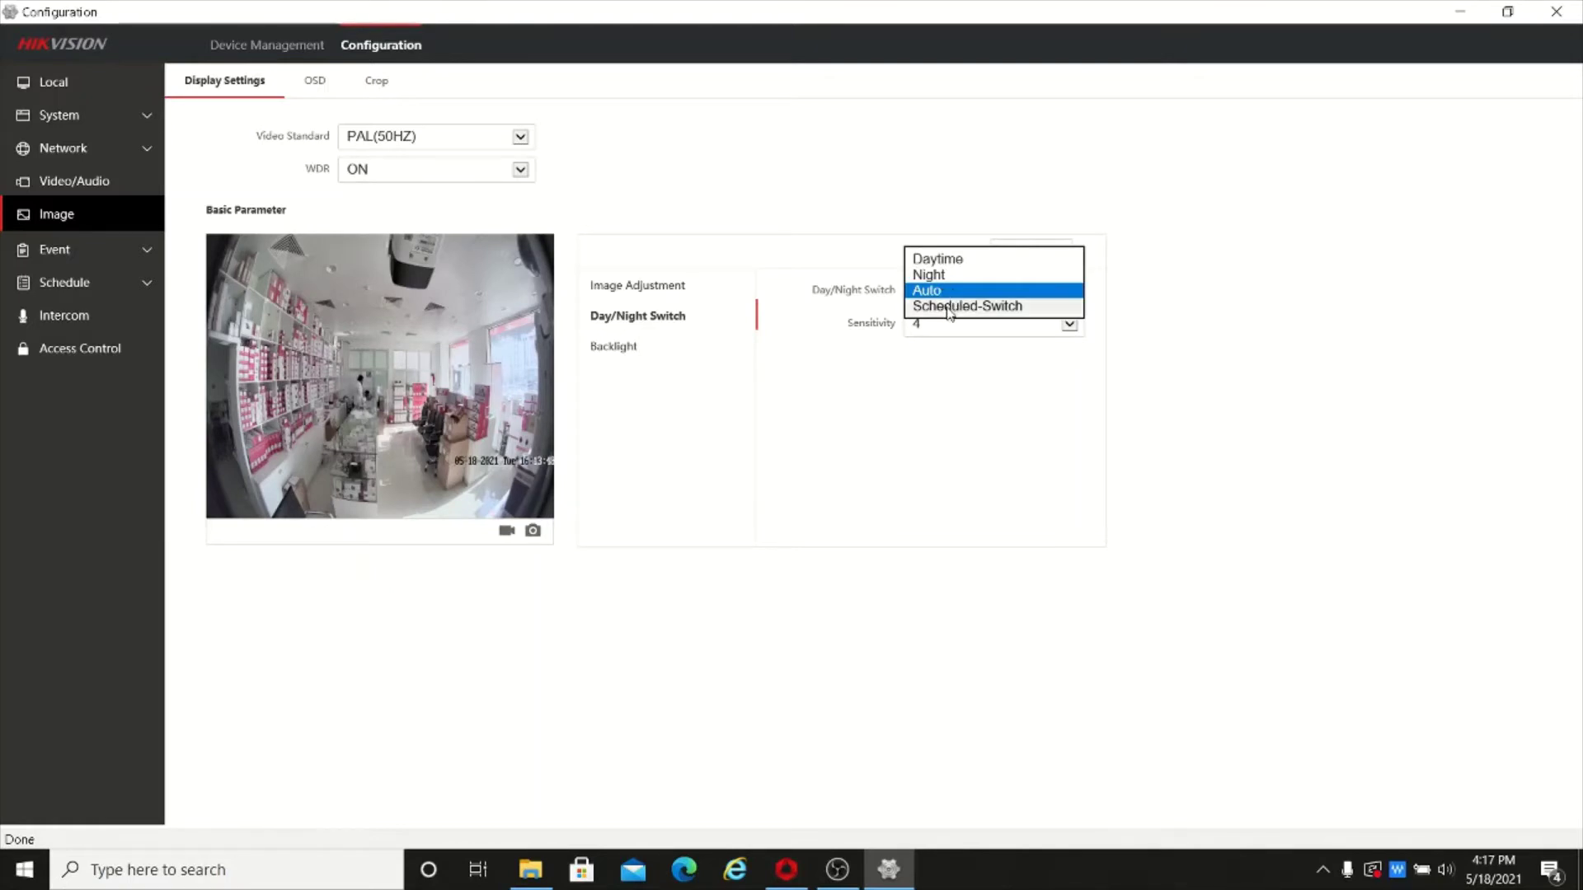
left_click(949, 307)
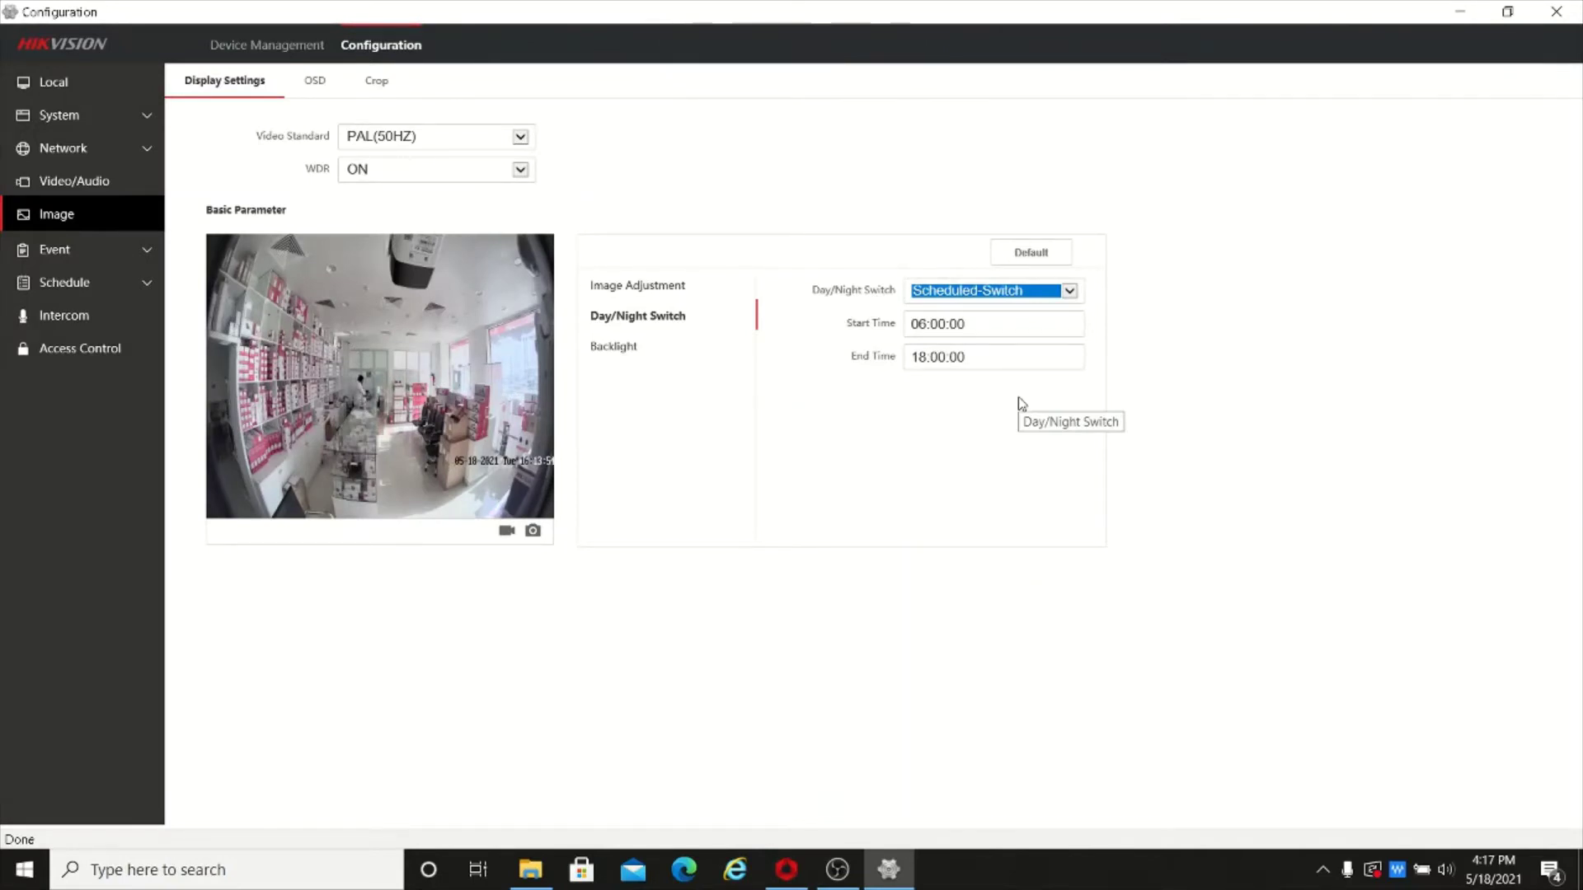
left_click(1070, 293)
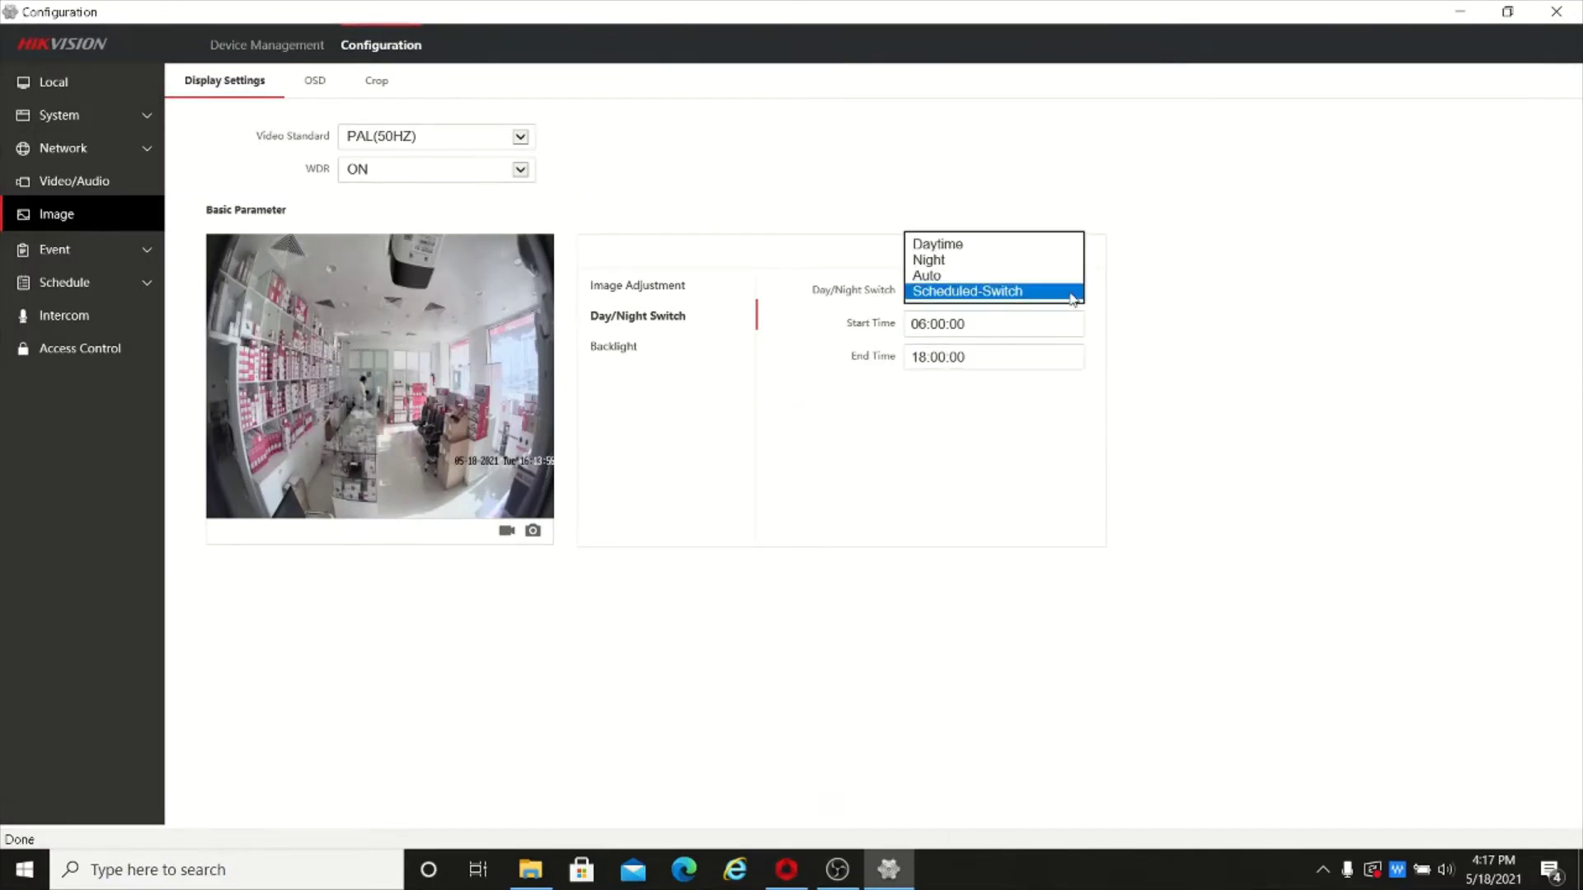
left_click(989, 277)
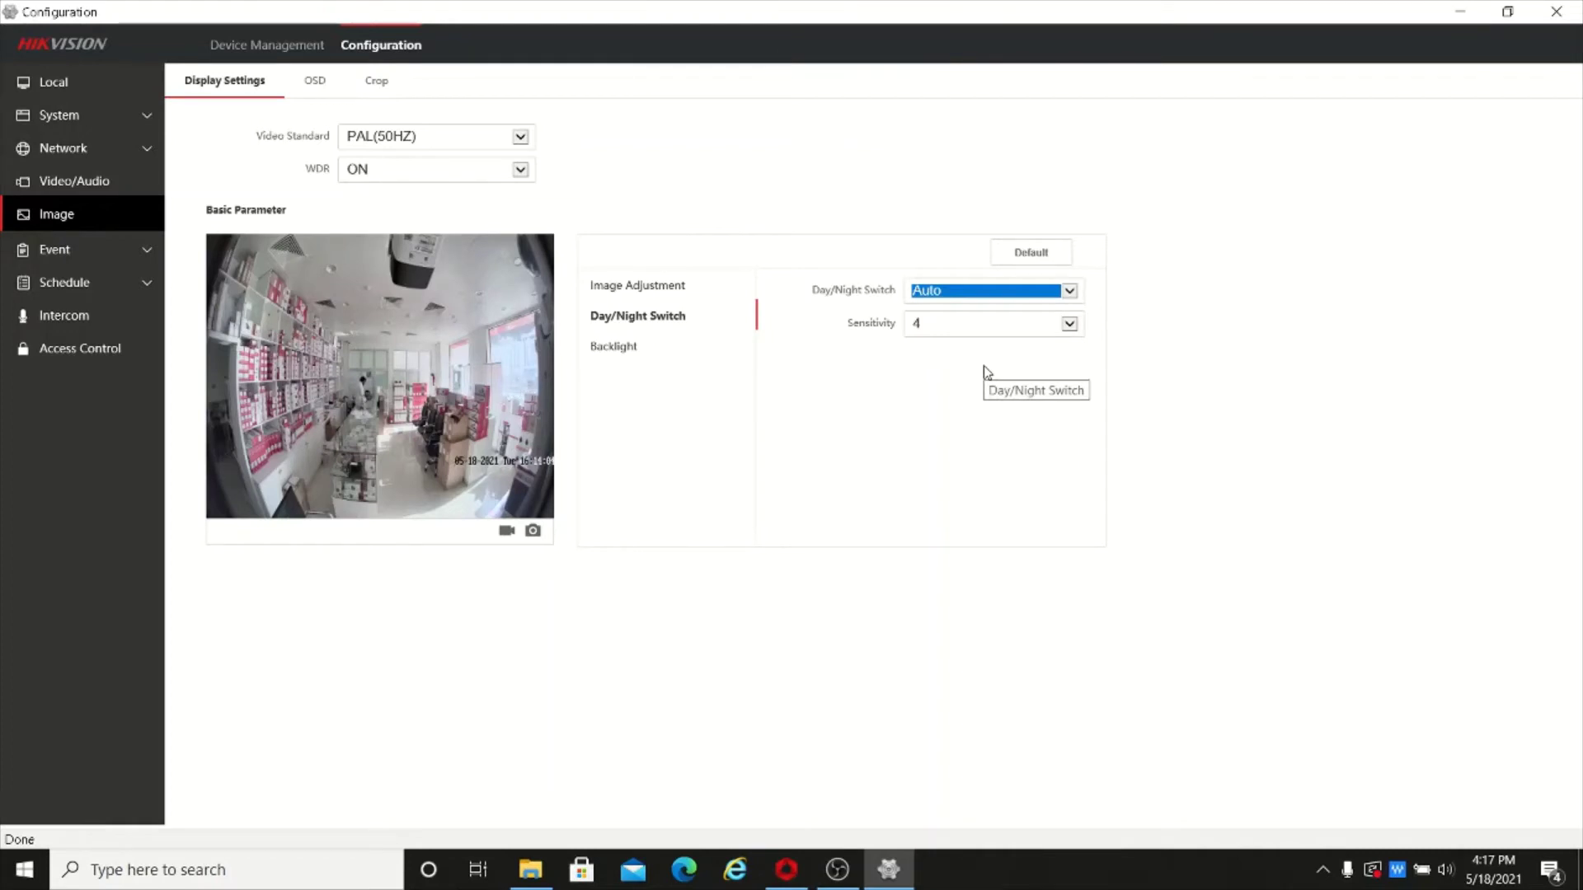
Show the backlight settings and set WDR to Disable, then back to ON.
left_click(629, 353)
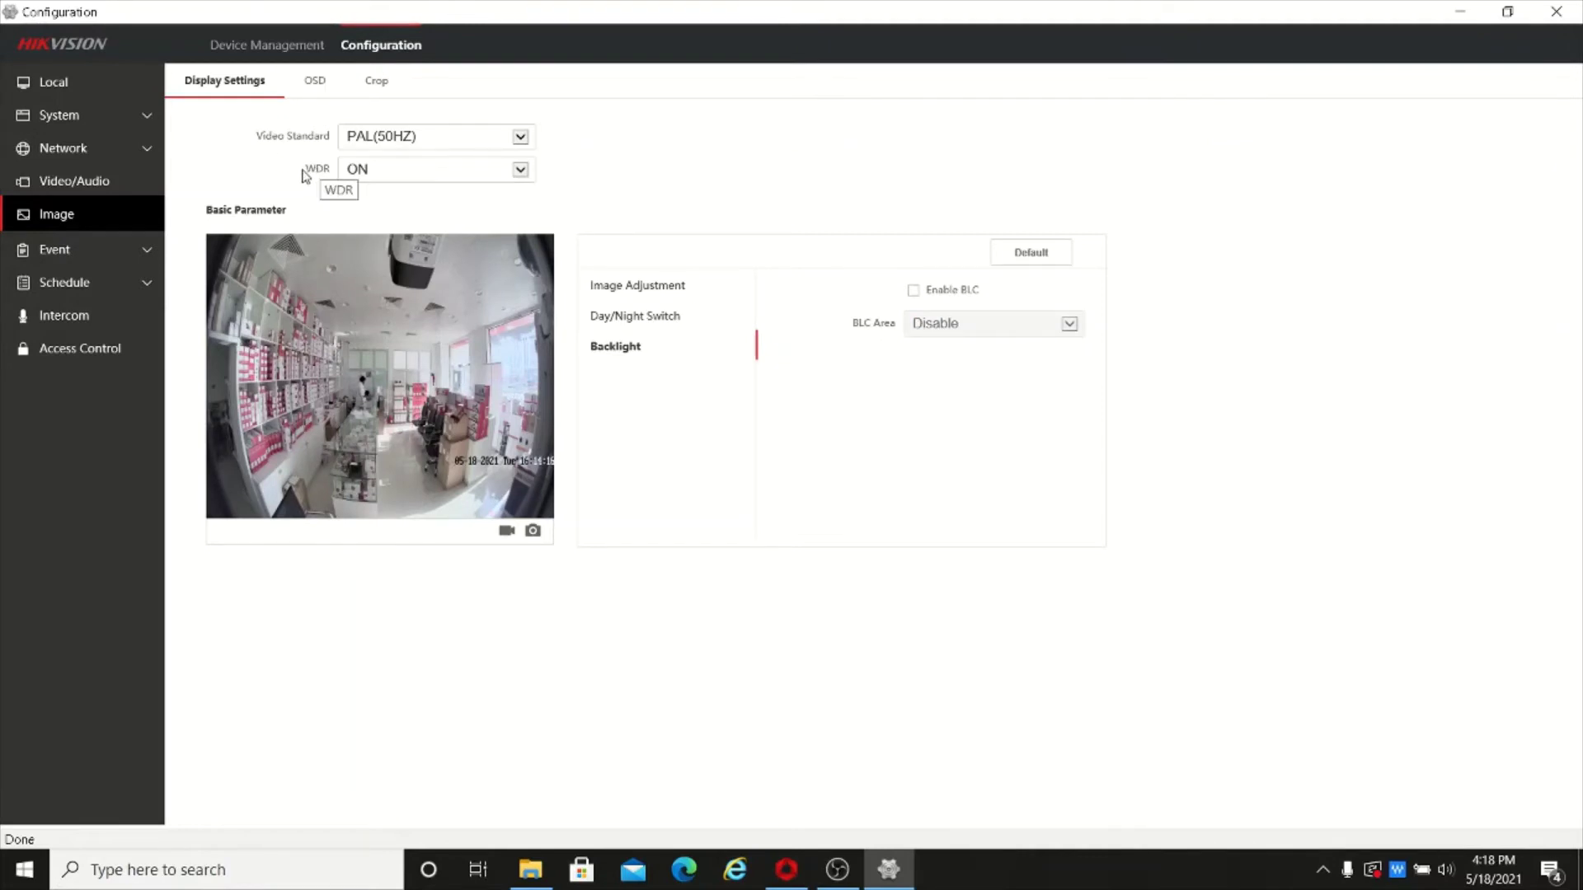
left_click_drag(309, 168, 327, 169)
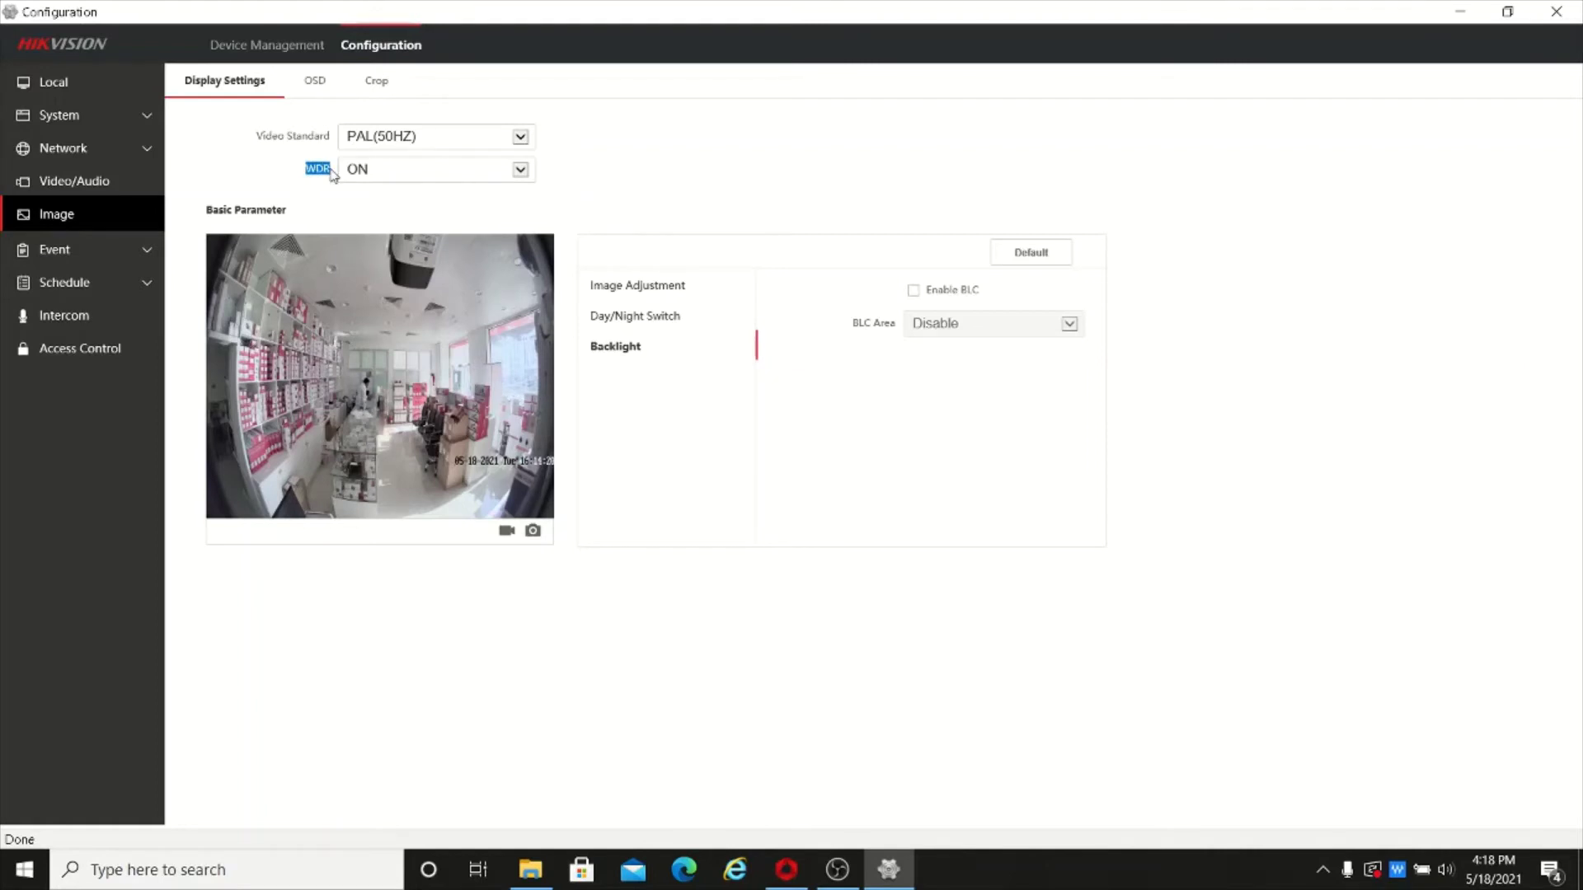
left_click(520, 171)
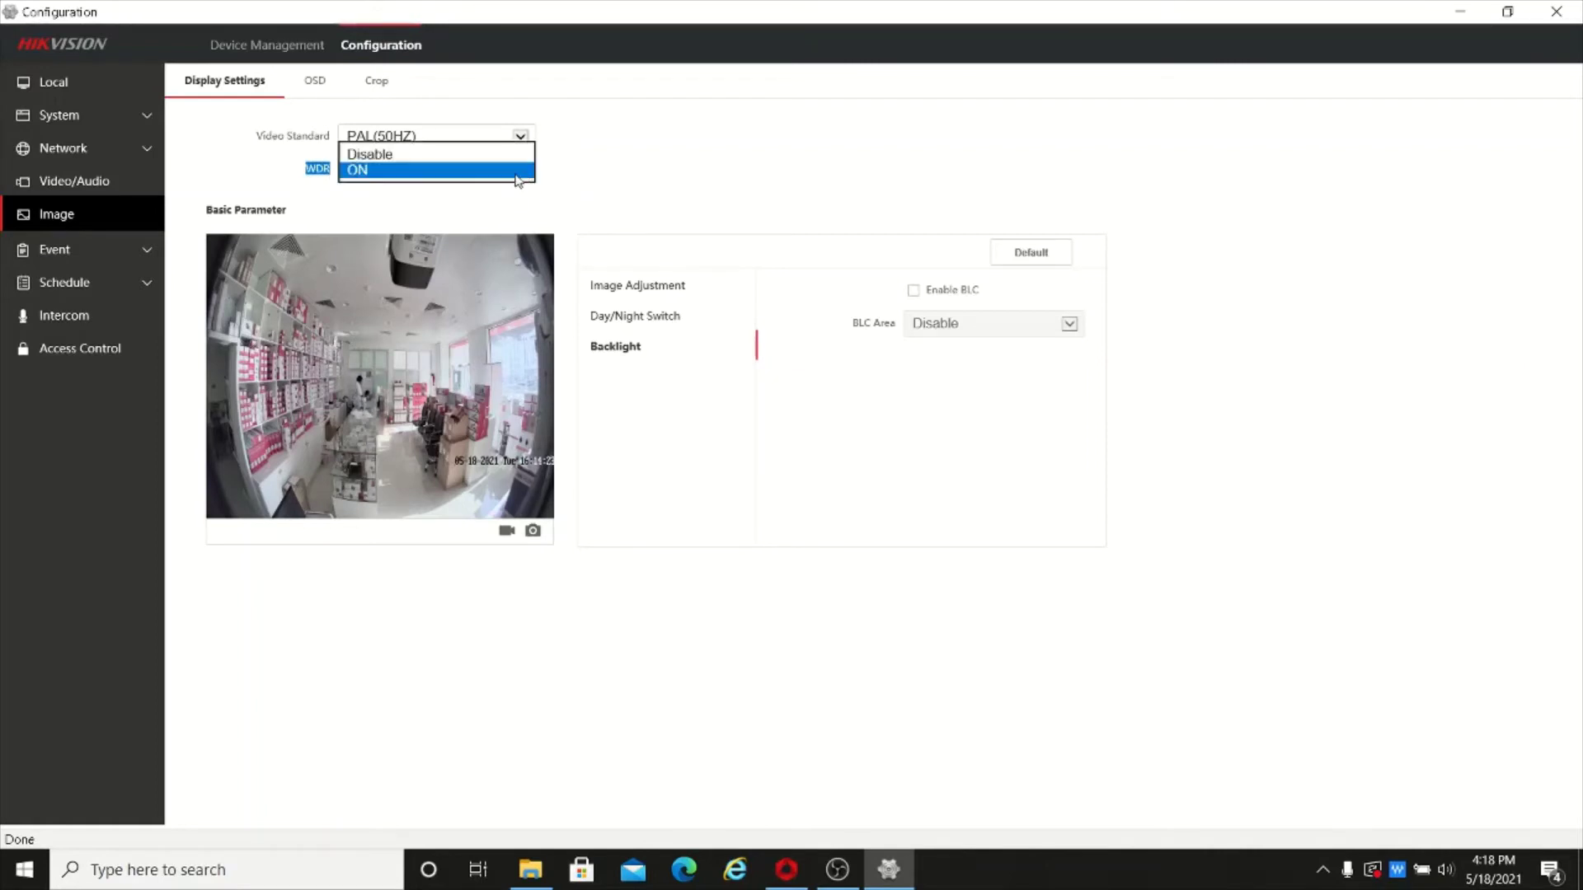
left_click(466, 156)
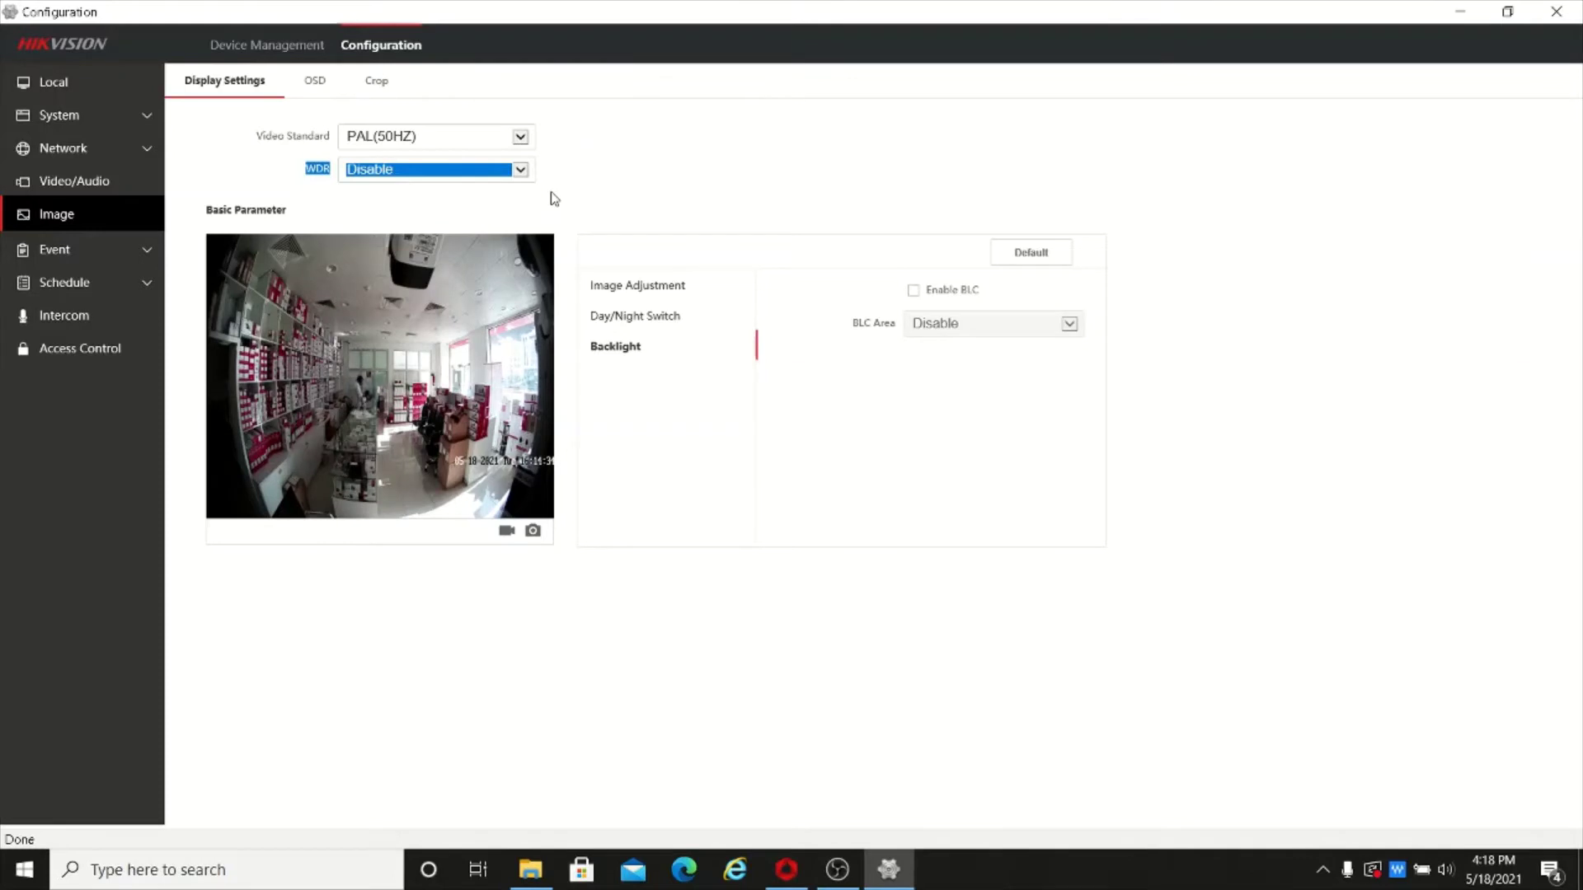
left_click(521, 170)
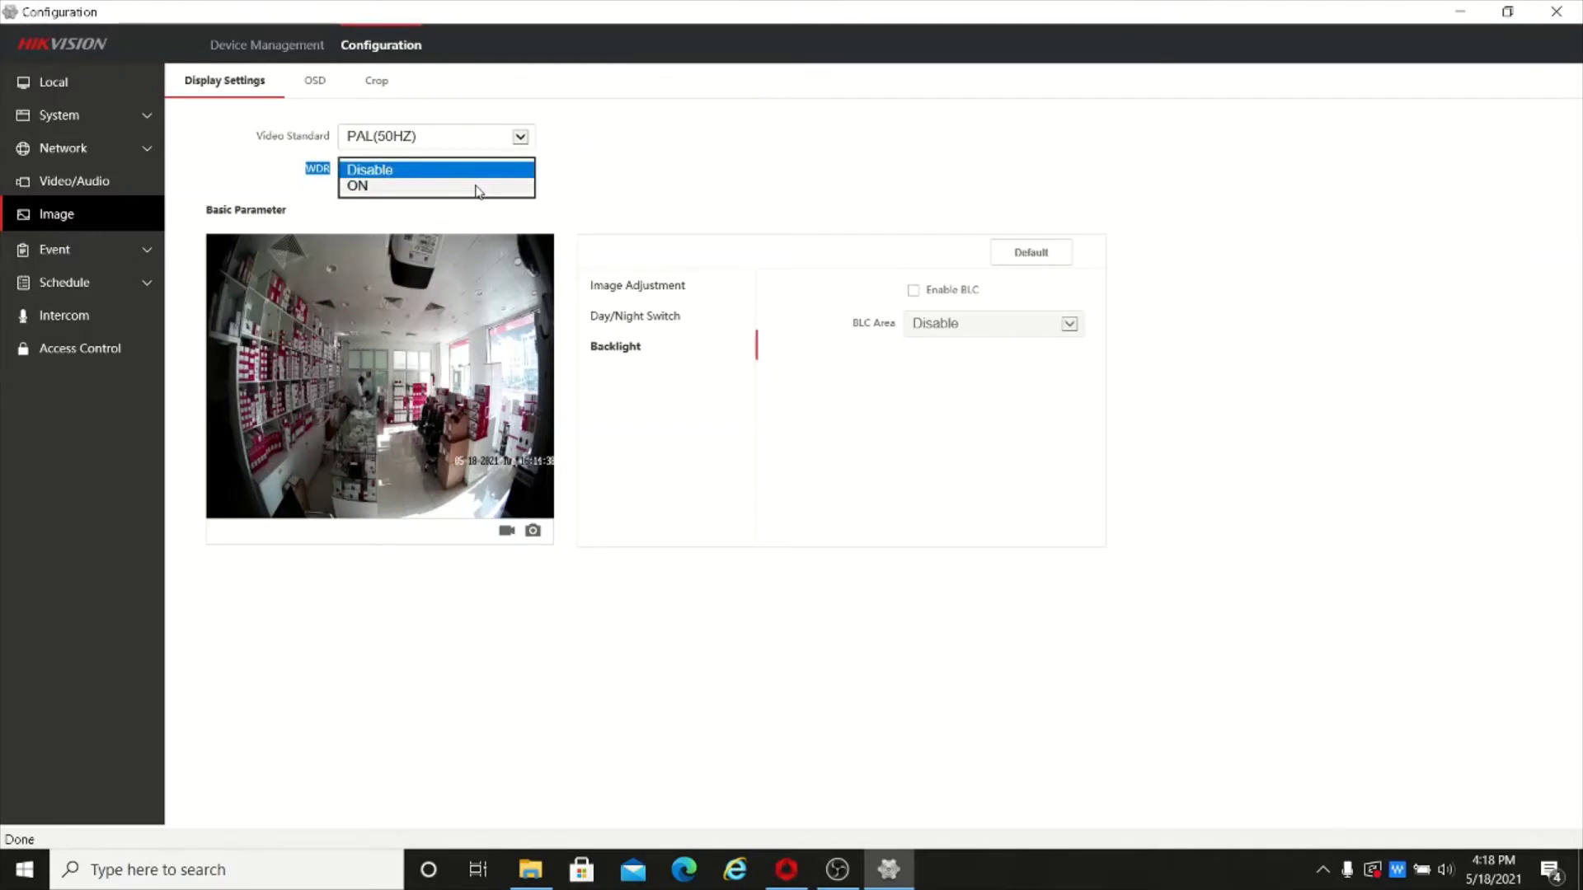
left_click(478, 187)
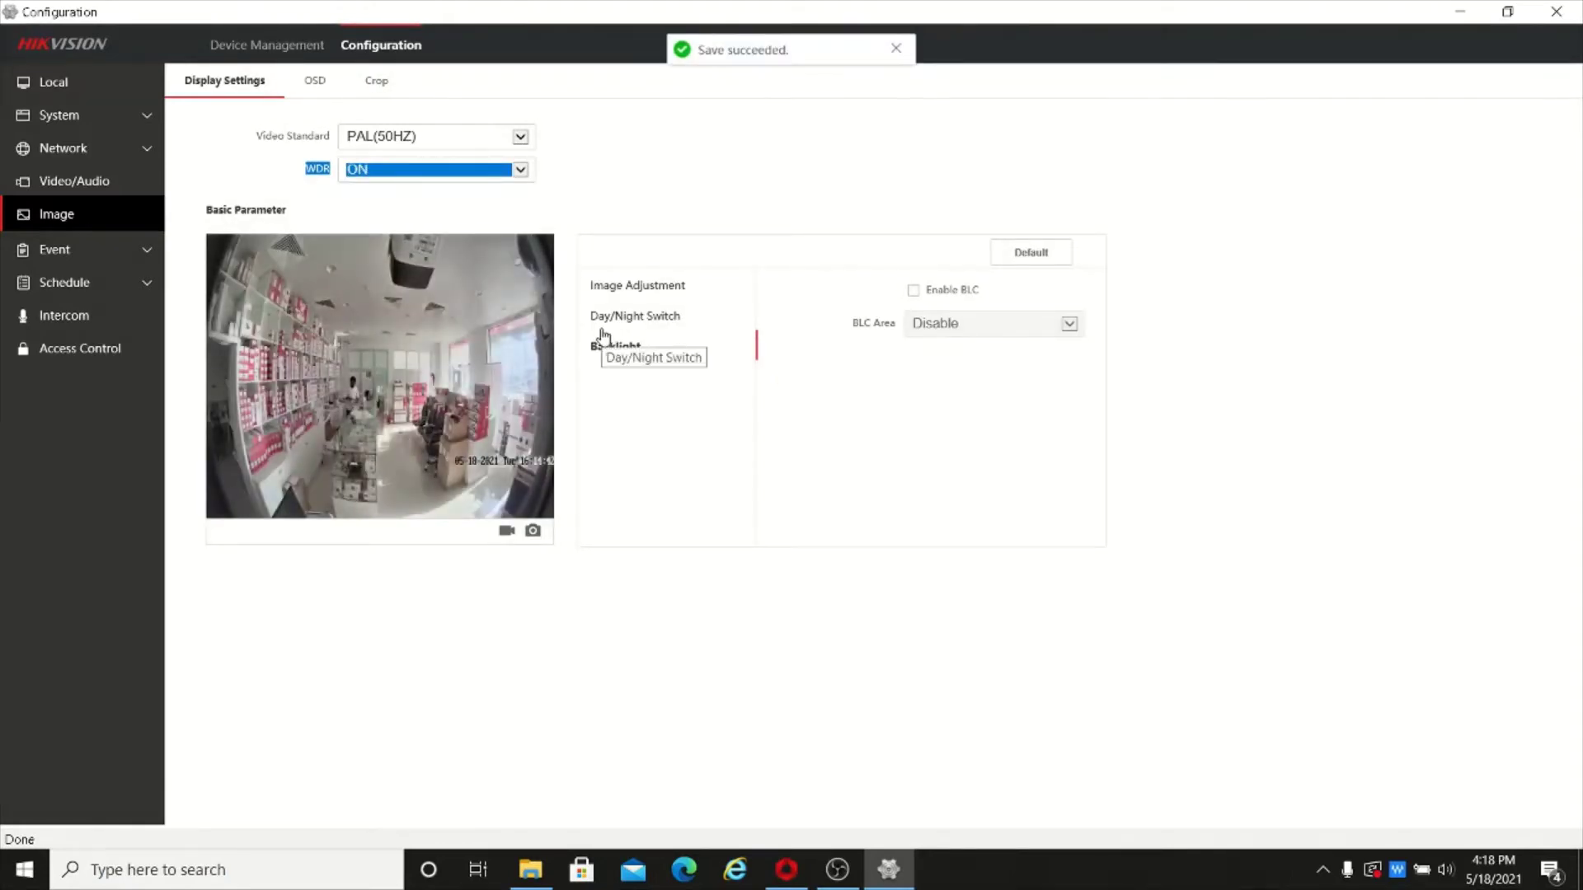
left_click(313, 80)
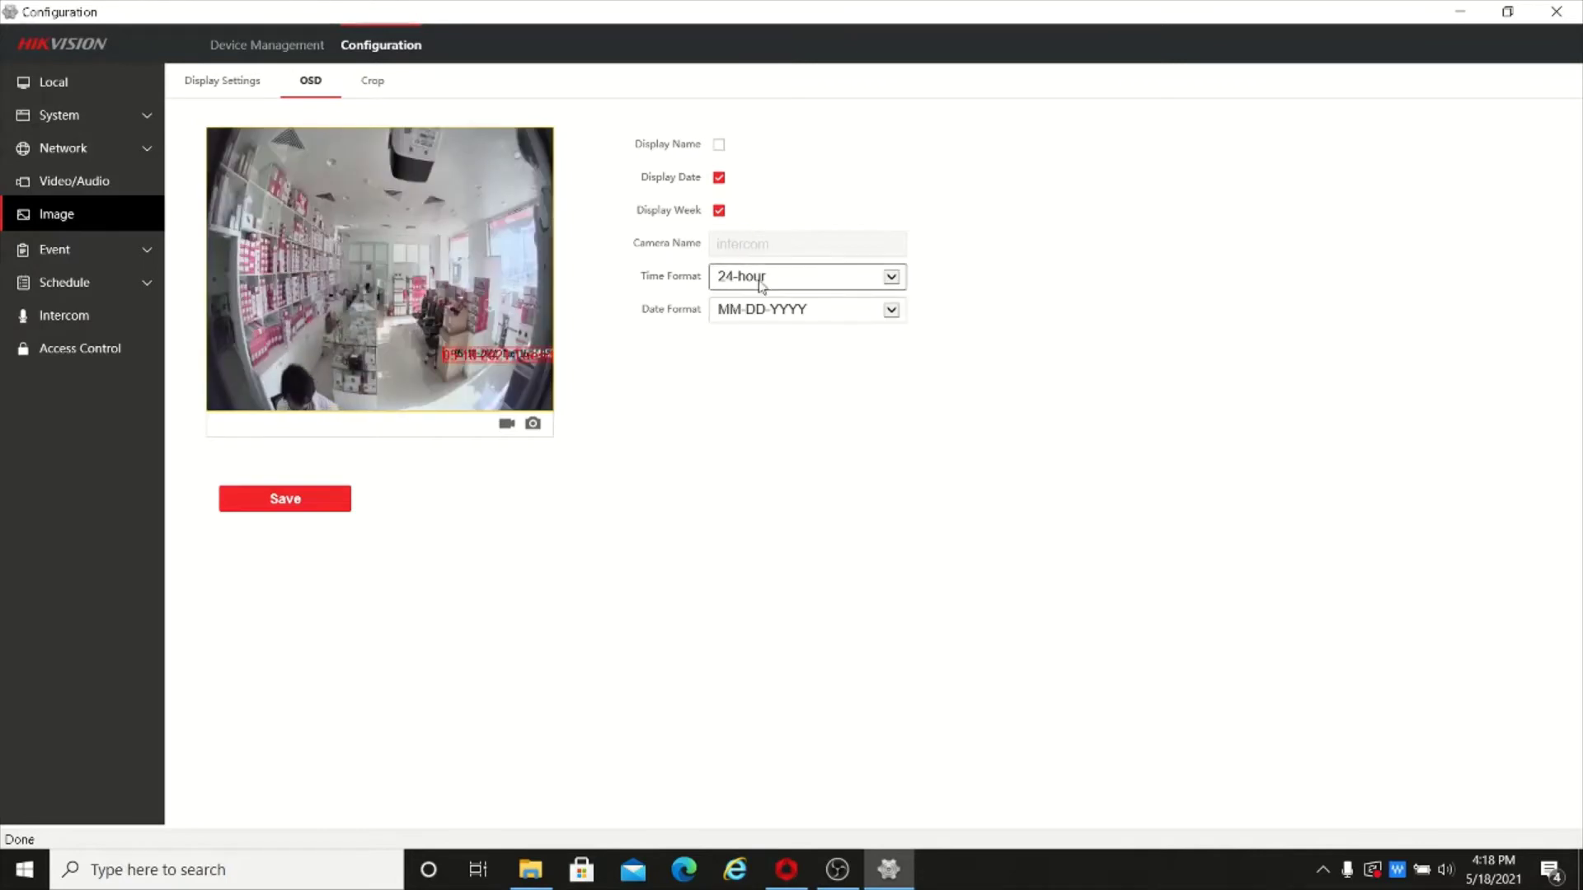
Enable Display Name so the camera name 'intercom' is overlaid on the preview.
left_click(719, 144)
left_click_drag(773, 245, 717, 244)
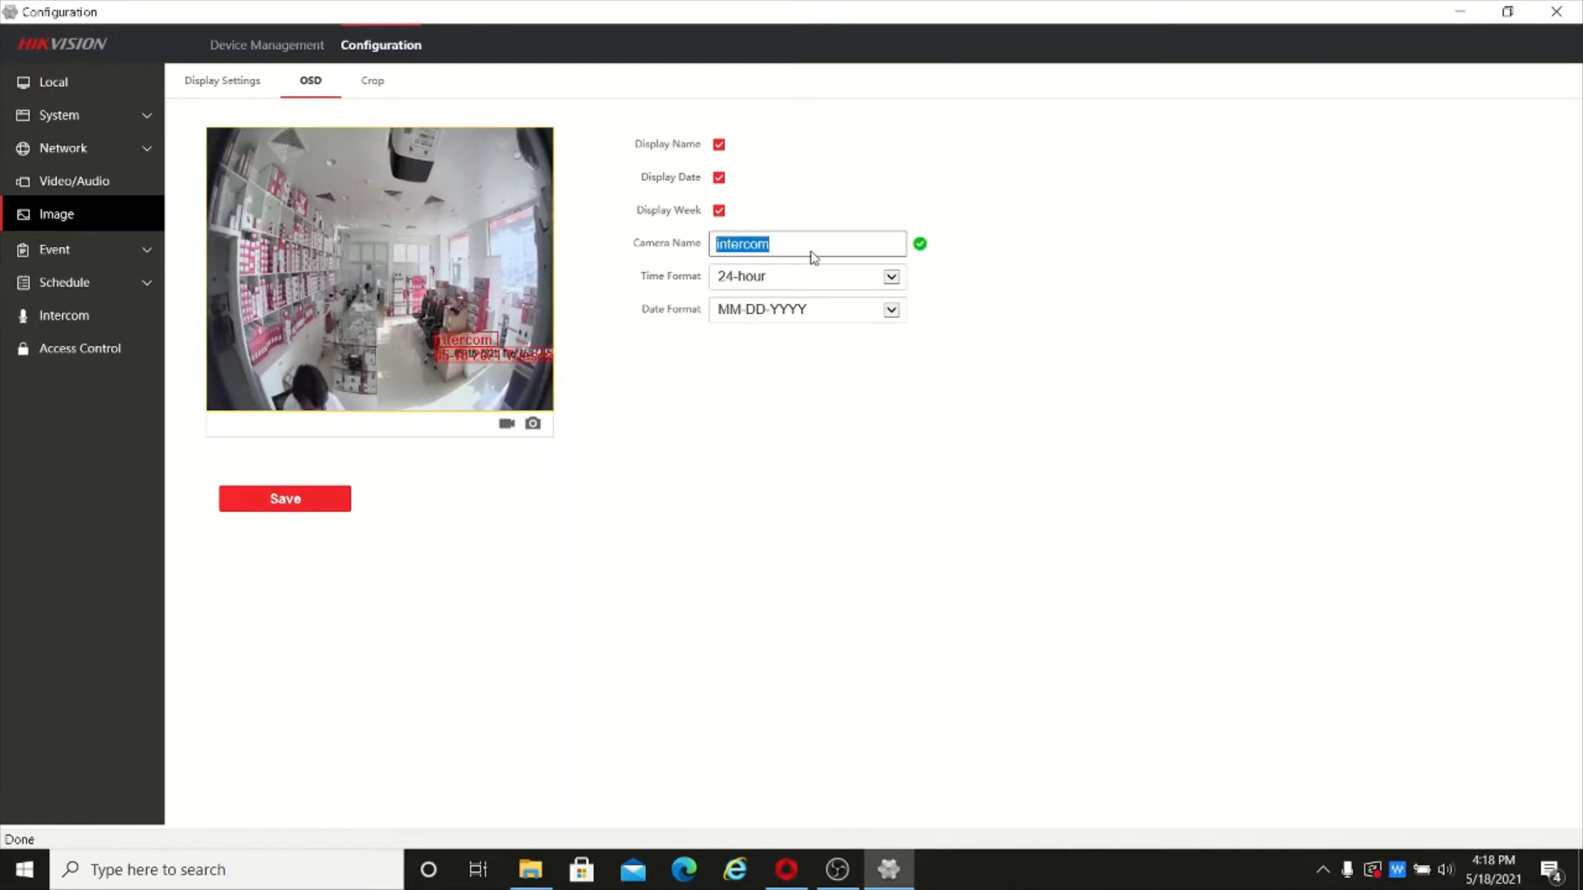
left_click_drag(796, 254, 729, 254)
left_click(811, 438)
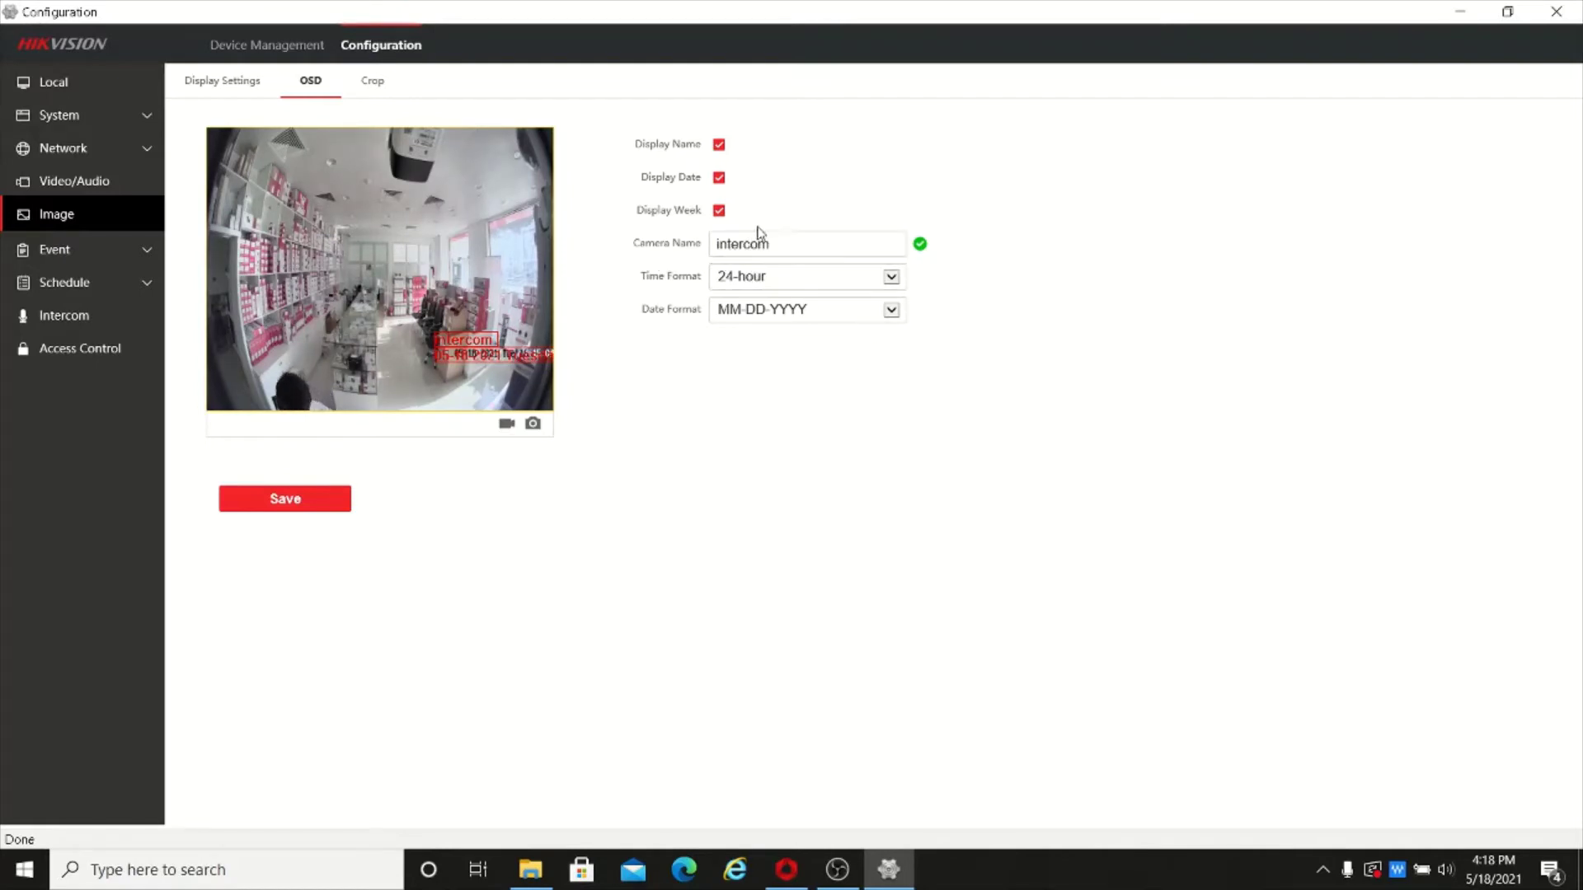
On the Crop page, switch Enable Target Cropping on to preview the box, then off.
left_click(380, 87)
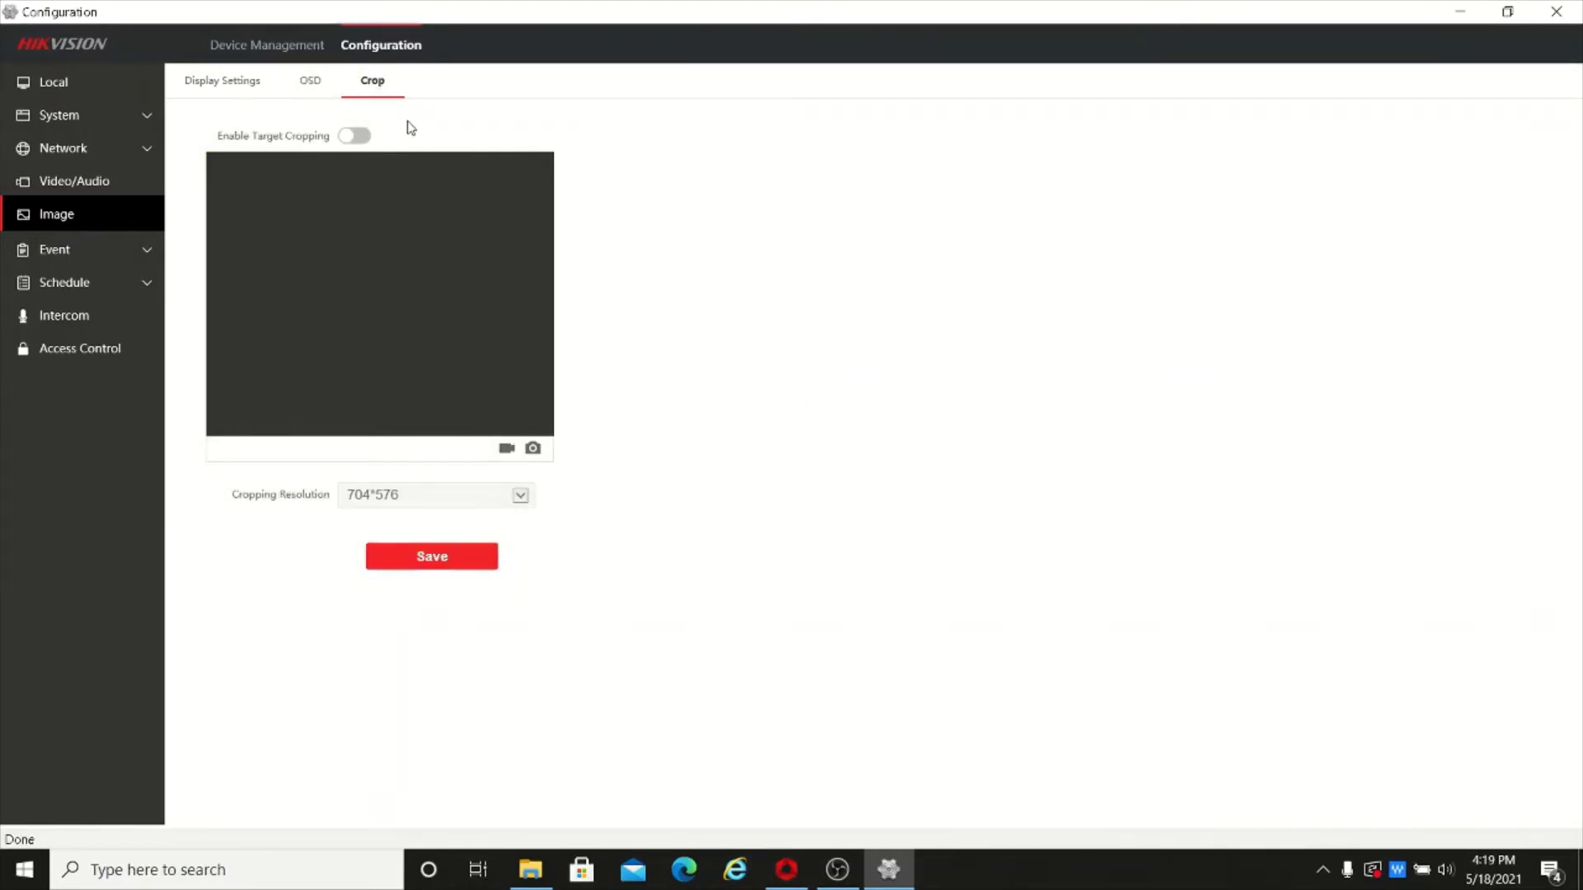
left_click(366, 136)
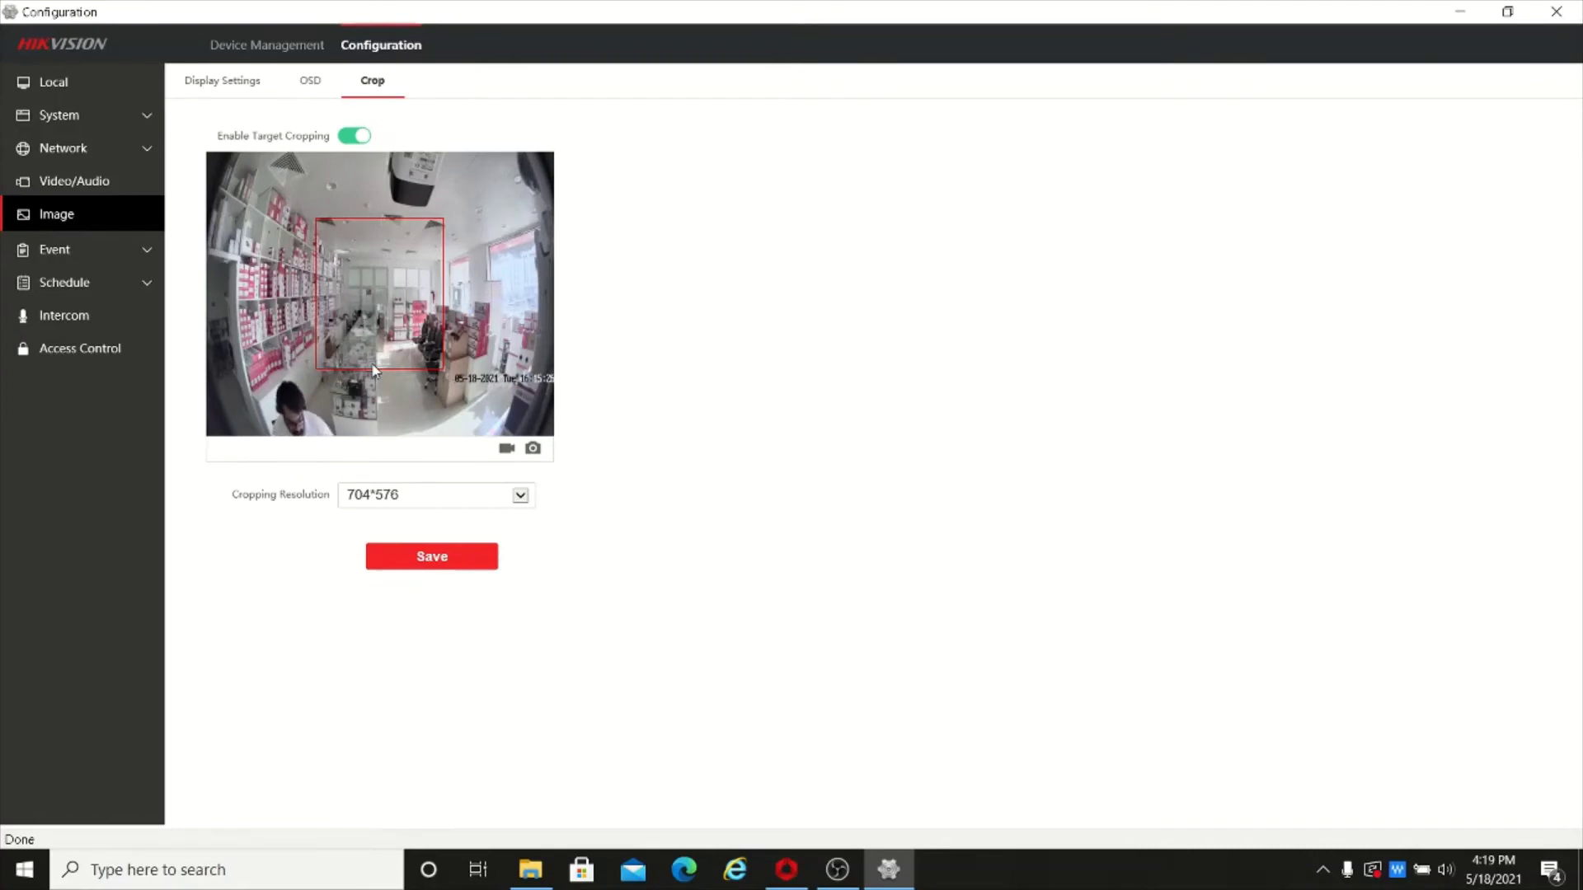
left_click(350, 137)
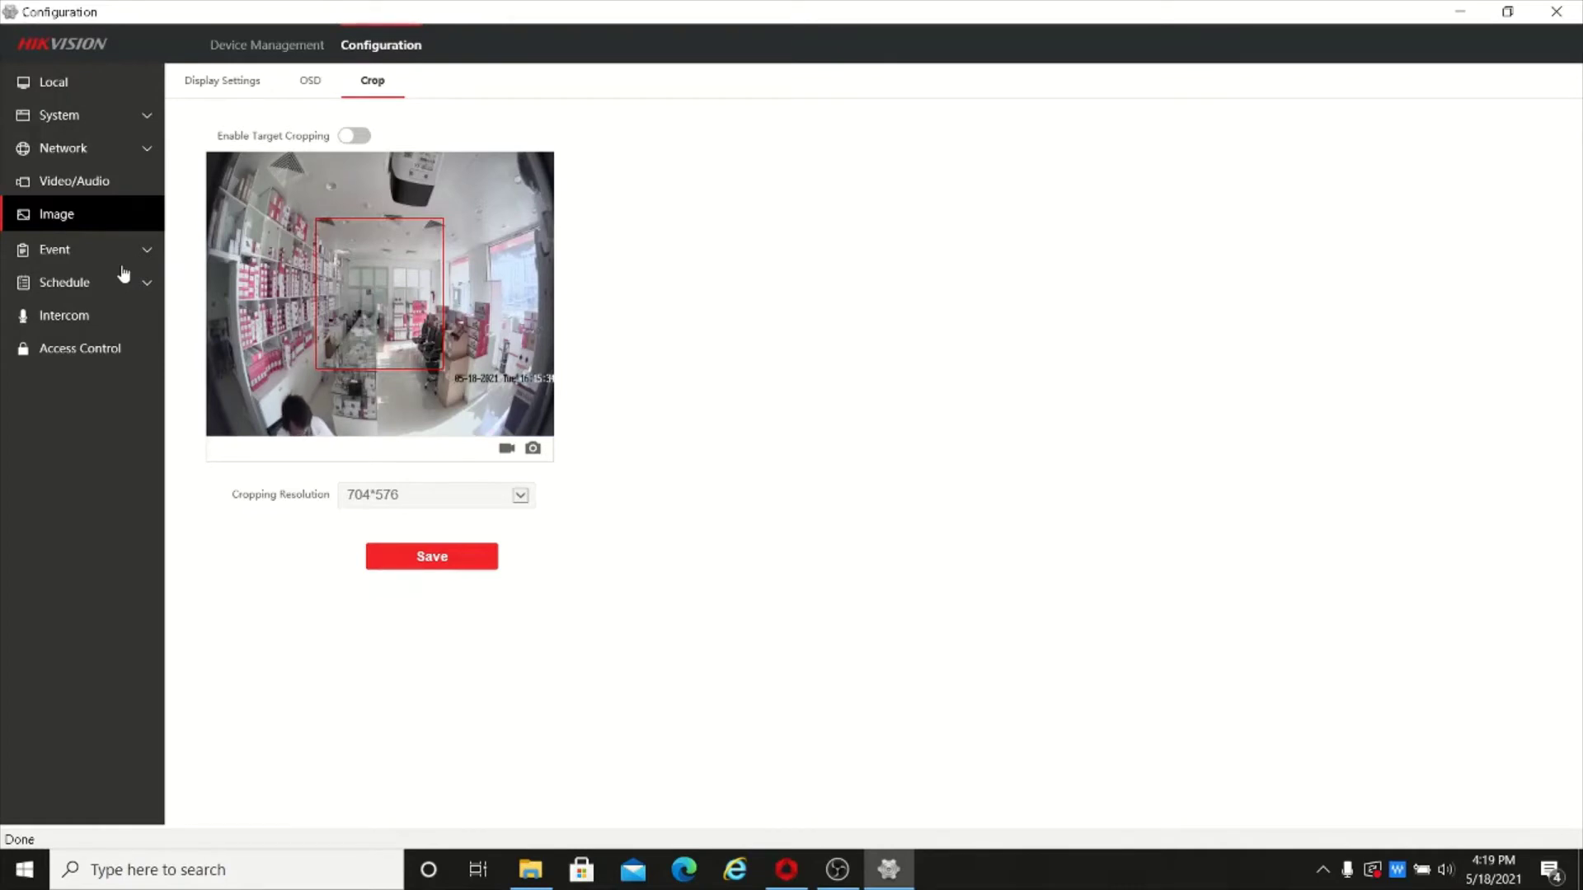
Toggle motion detection on and off, review its arming schedule and linkage, then open the Video Intercom call schedule.
left_click(67, 252)
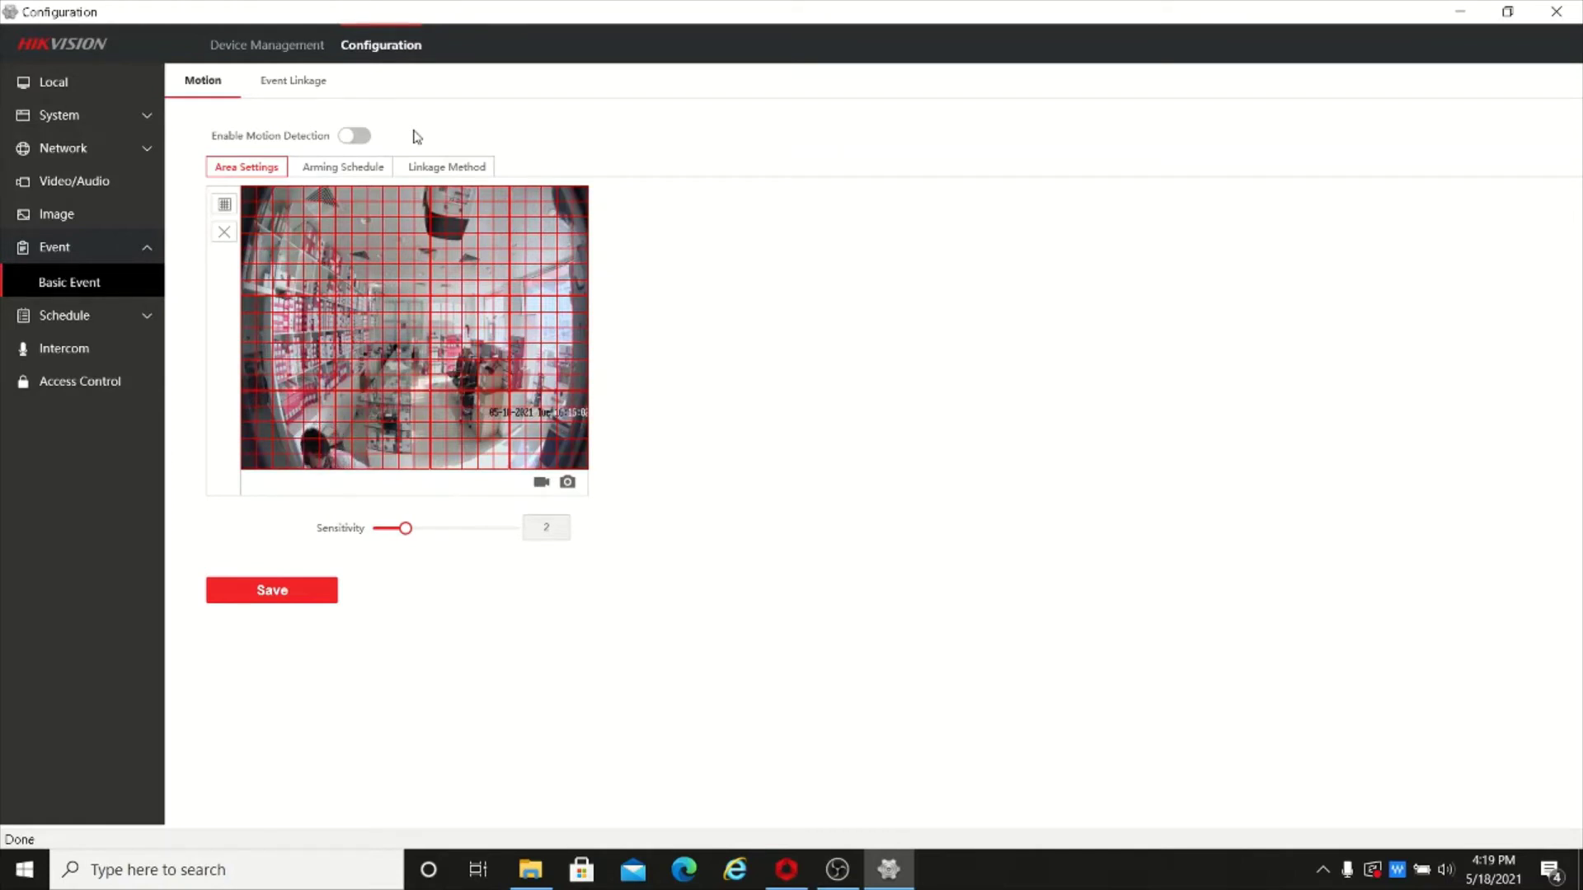
left_click(363, 137)
left_click(363, 137)
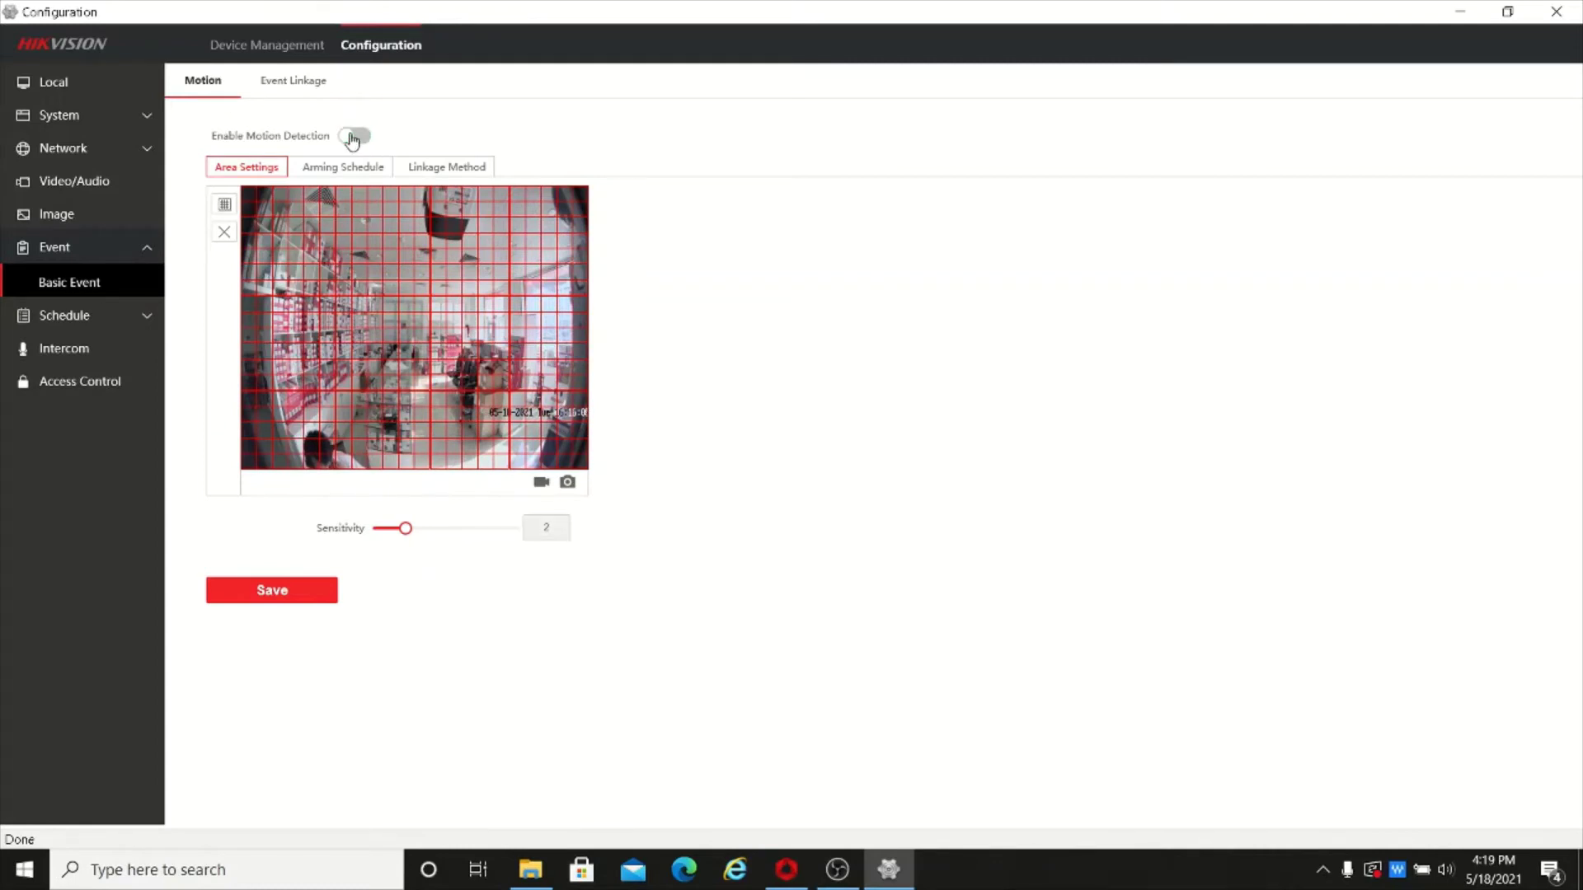
left_click(357, 171)
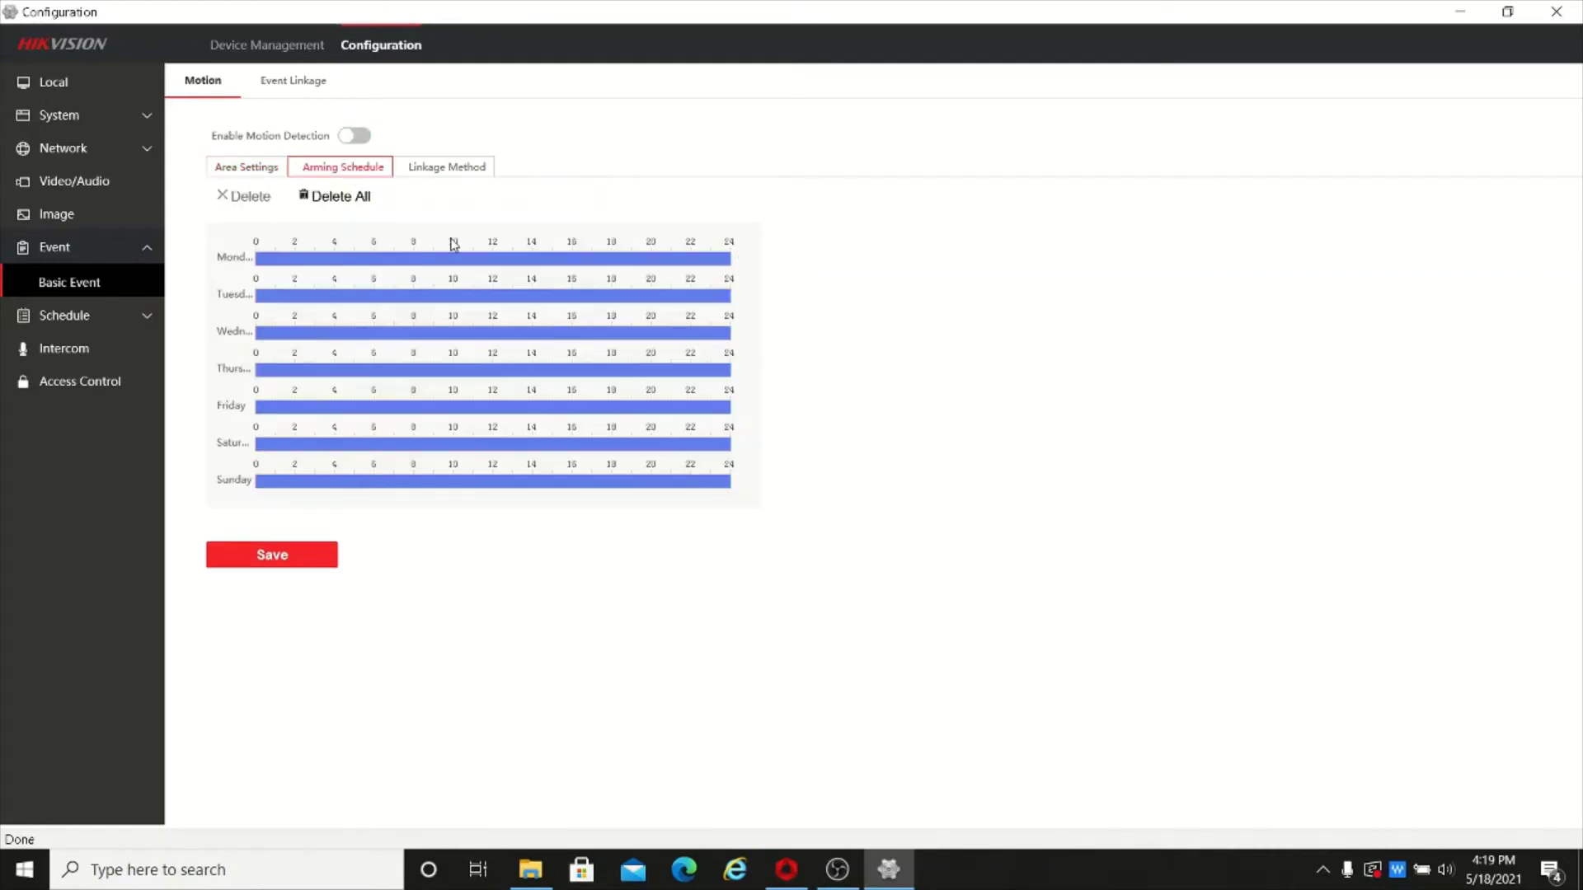
left_click(463, 167)
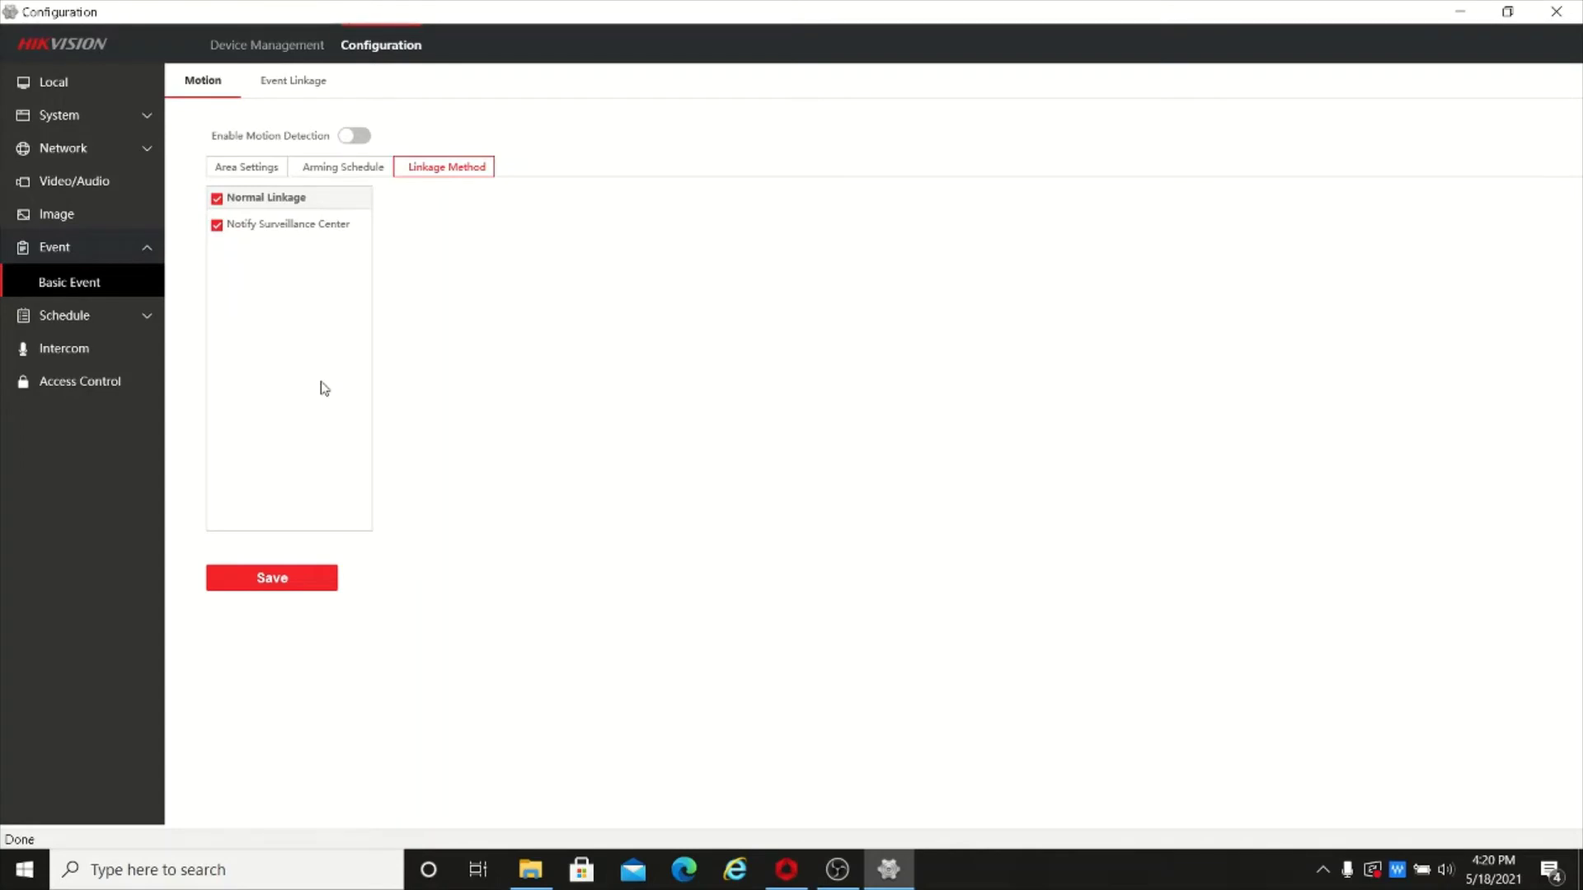
left_click(126, 325)
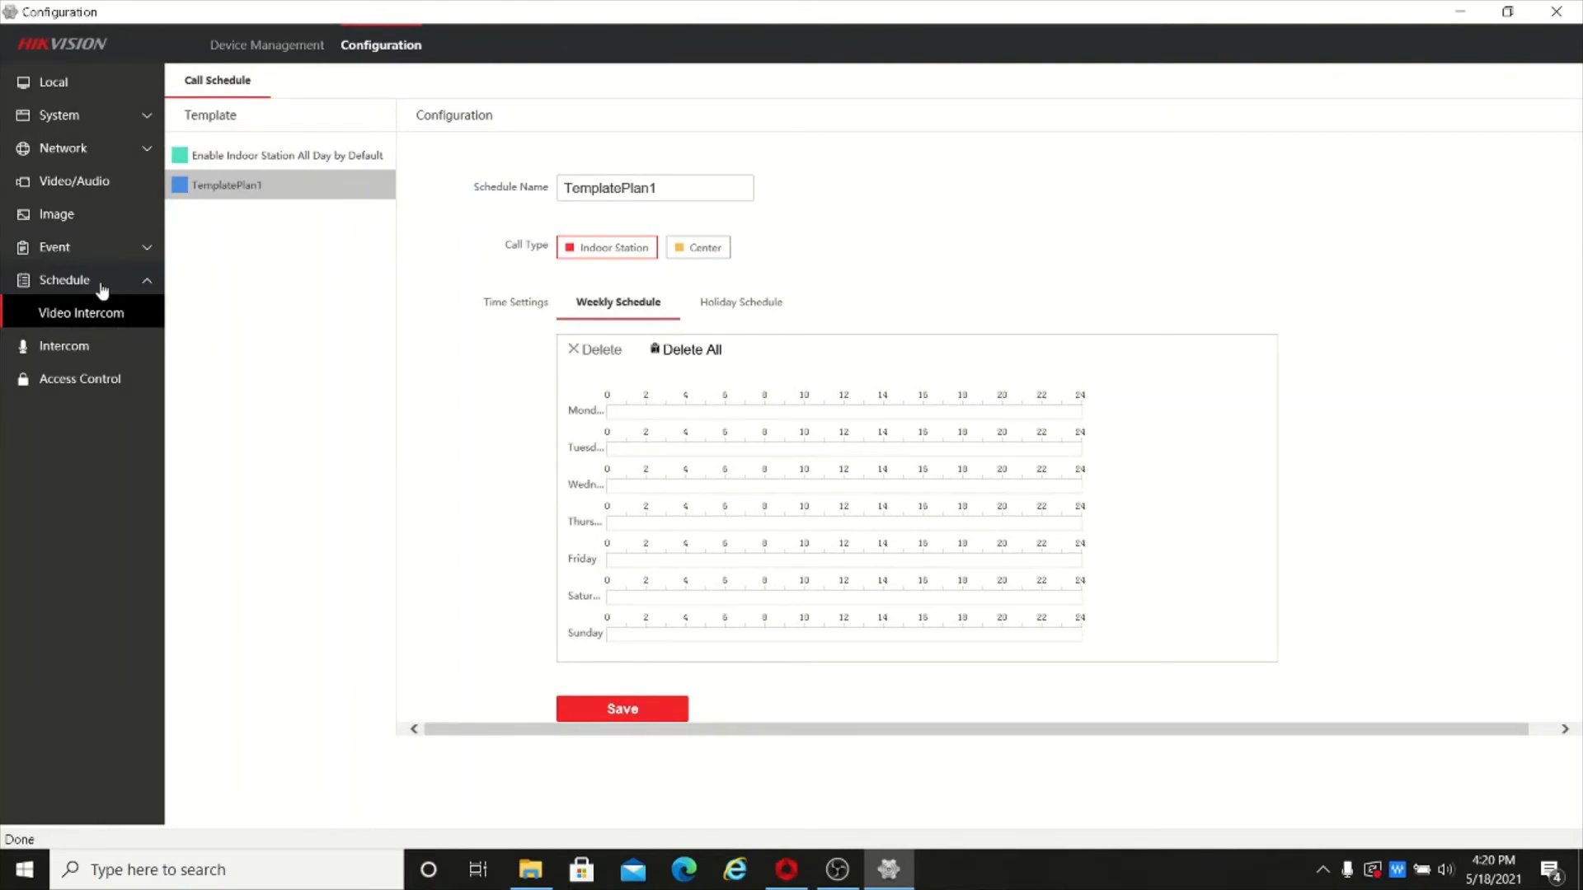
Review the 'Enable Indoor Station All Day by Default' template, then select the Door Station No. in Intercom Device No.
left_click(102, 285)
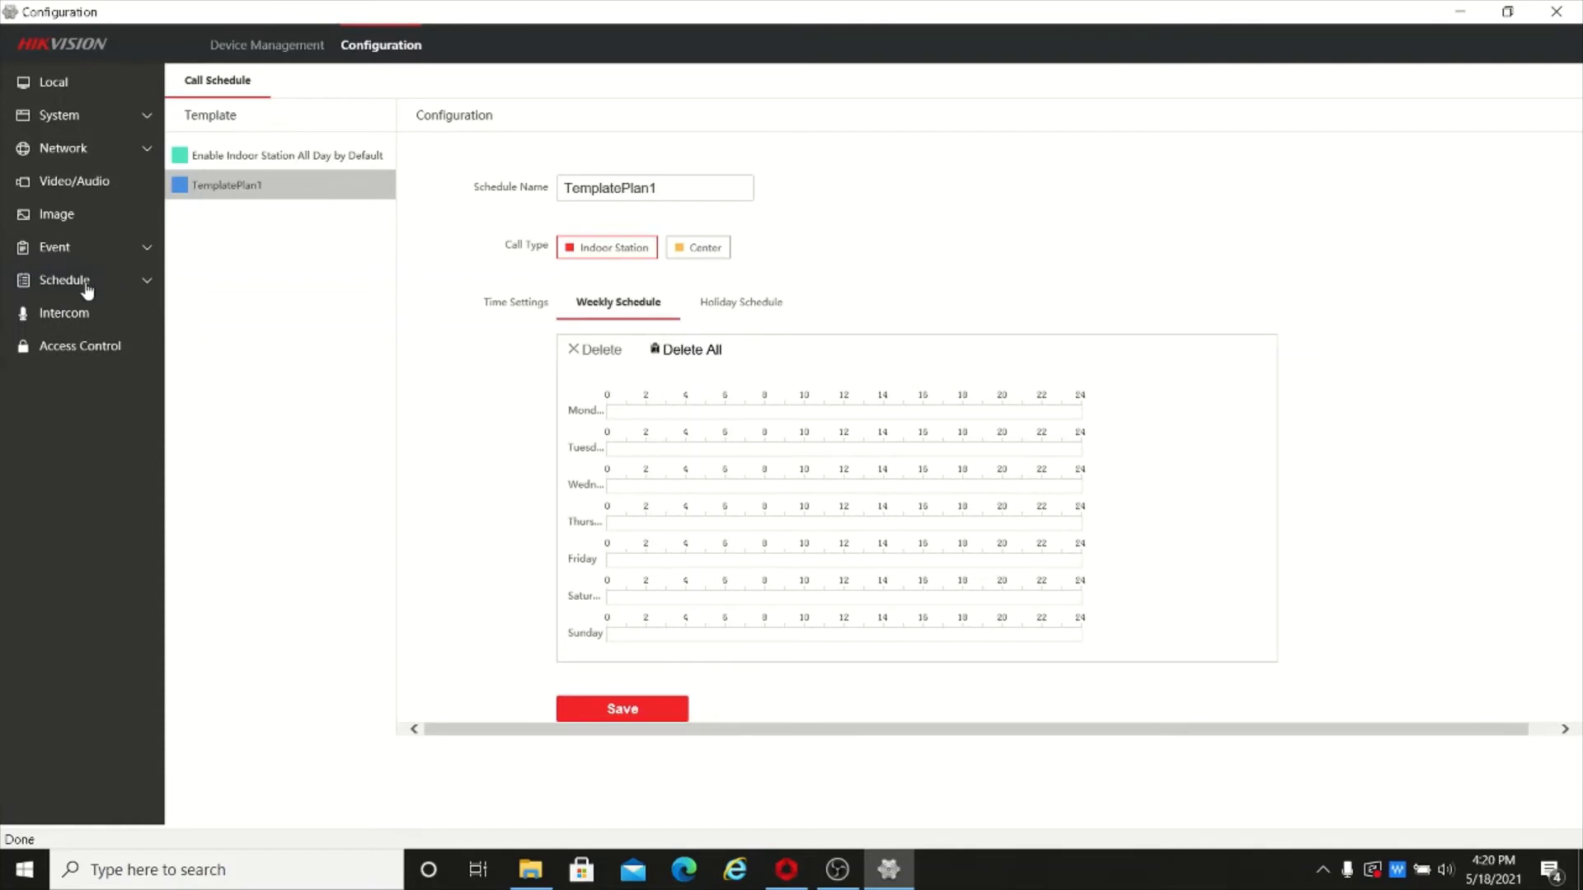
left_click(86, 284)
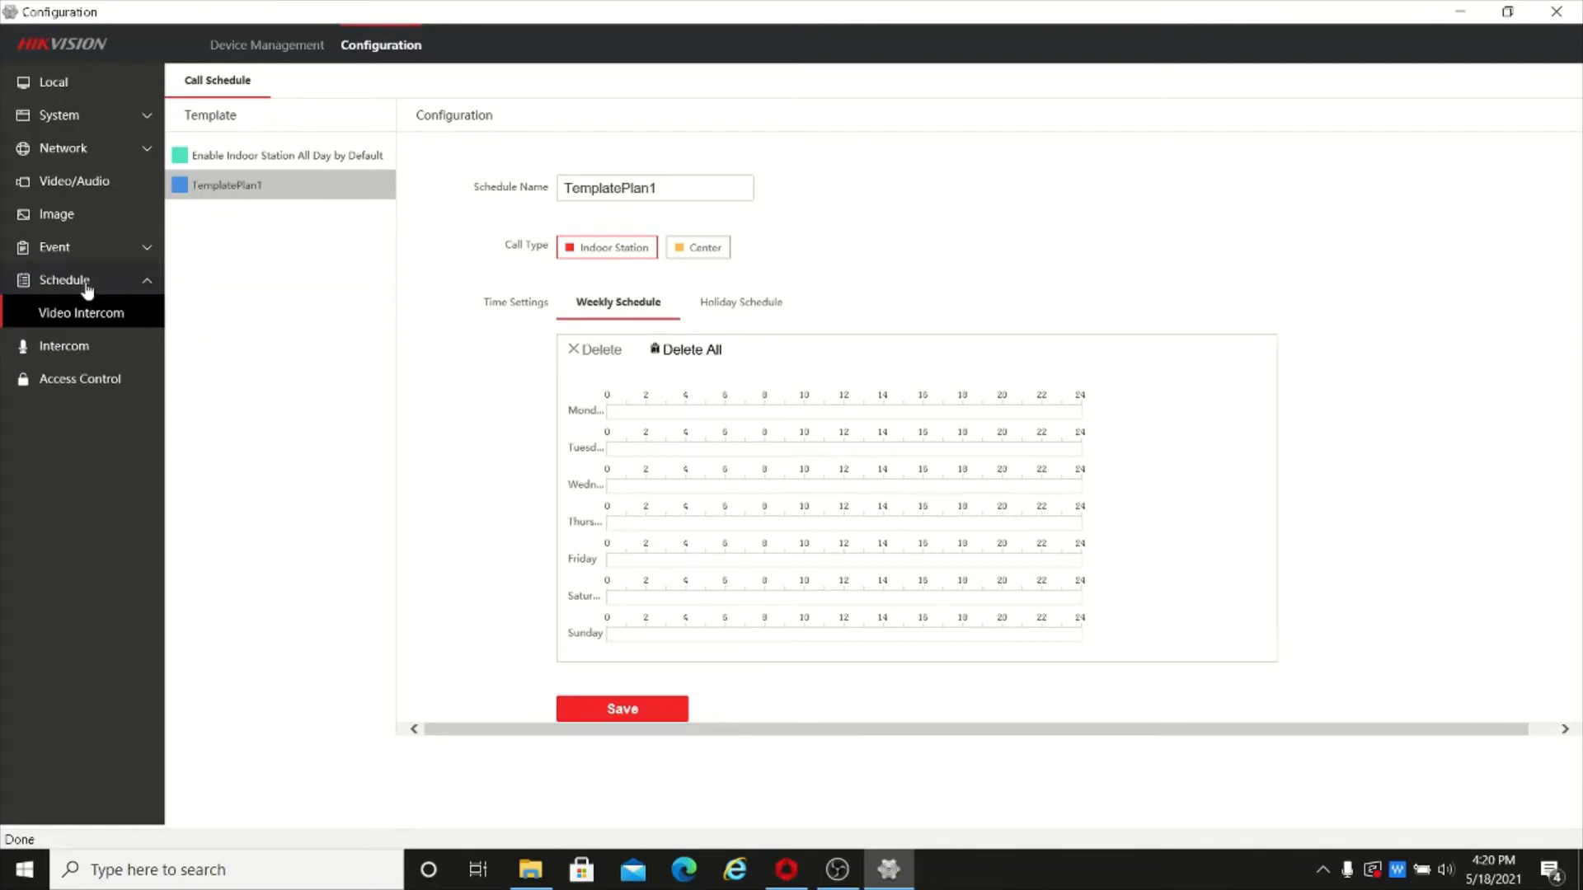
left_click(351, 158)
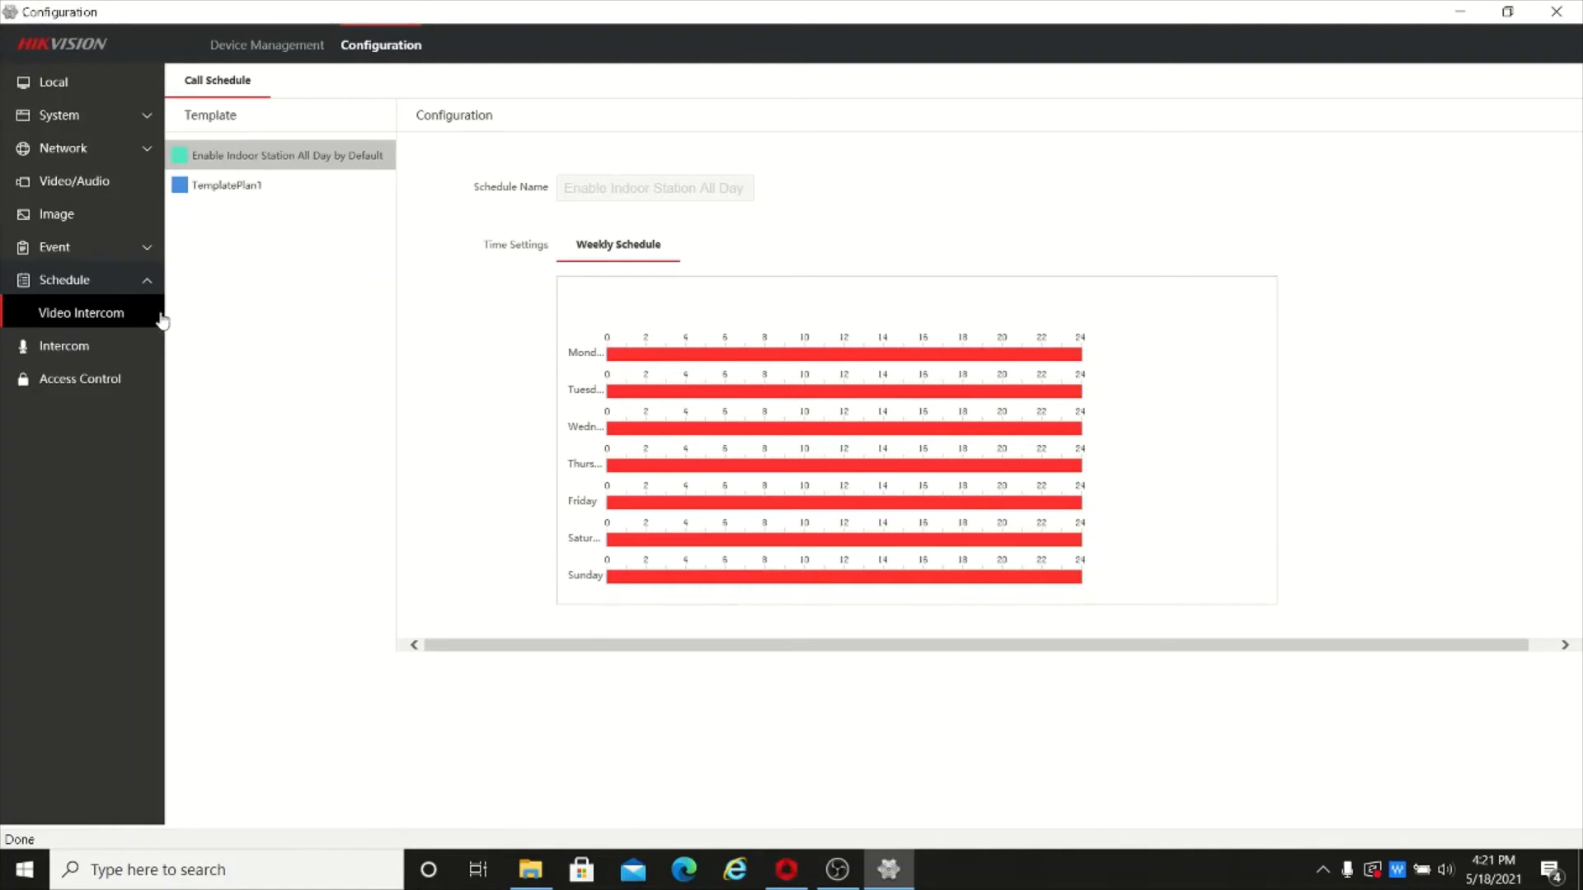
left_click(81, 349)
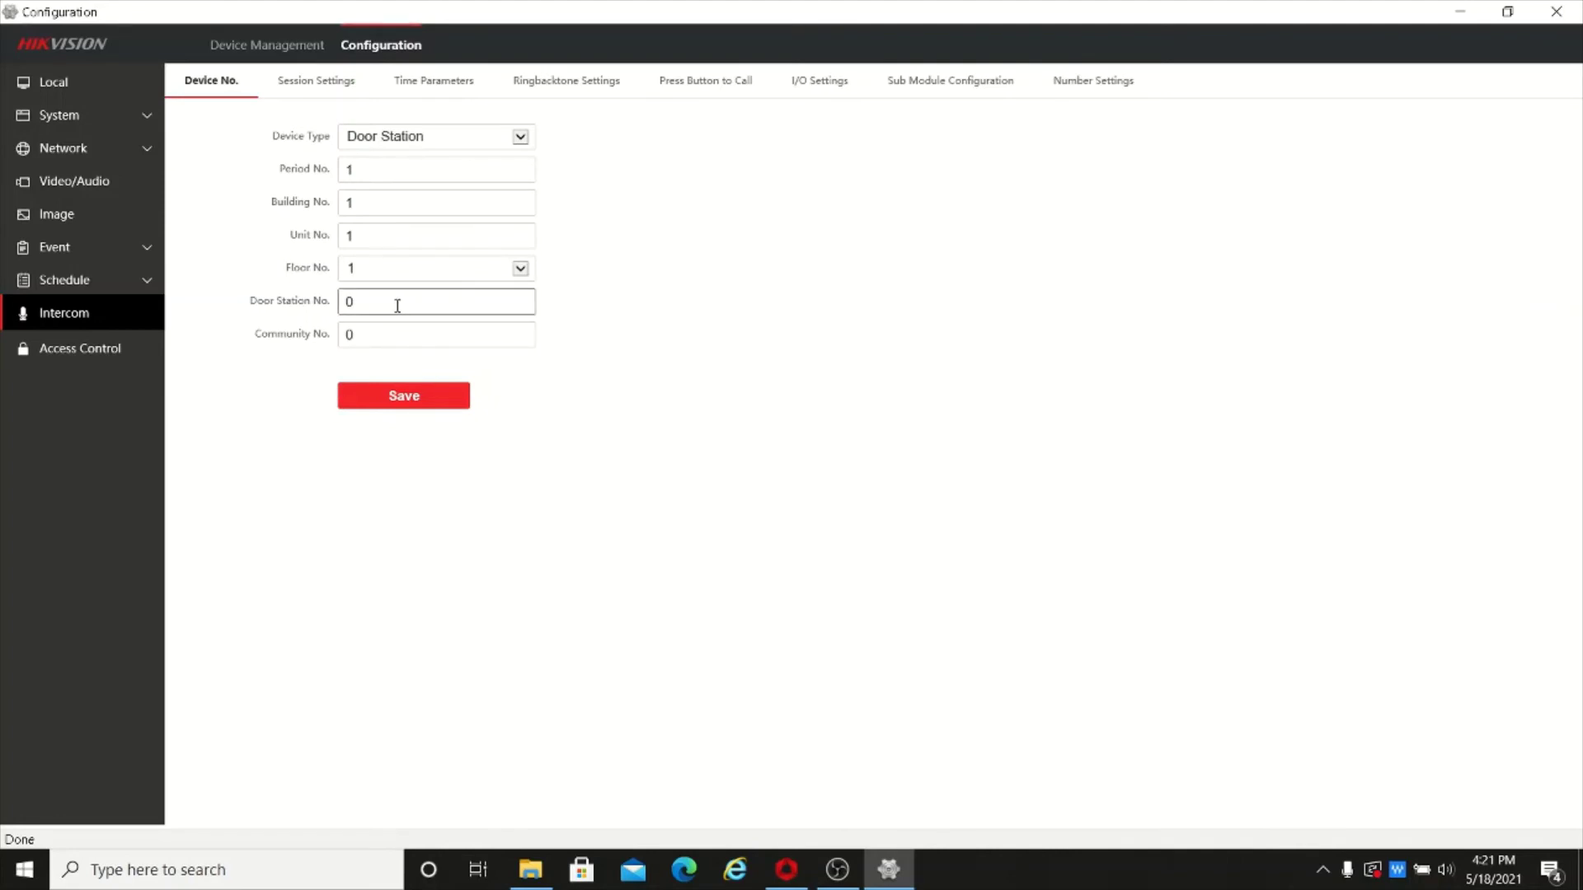
left_click_drag(373, 303, 343, 303)
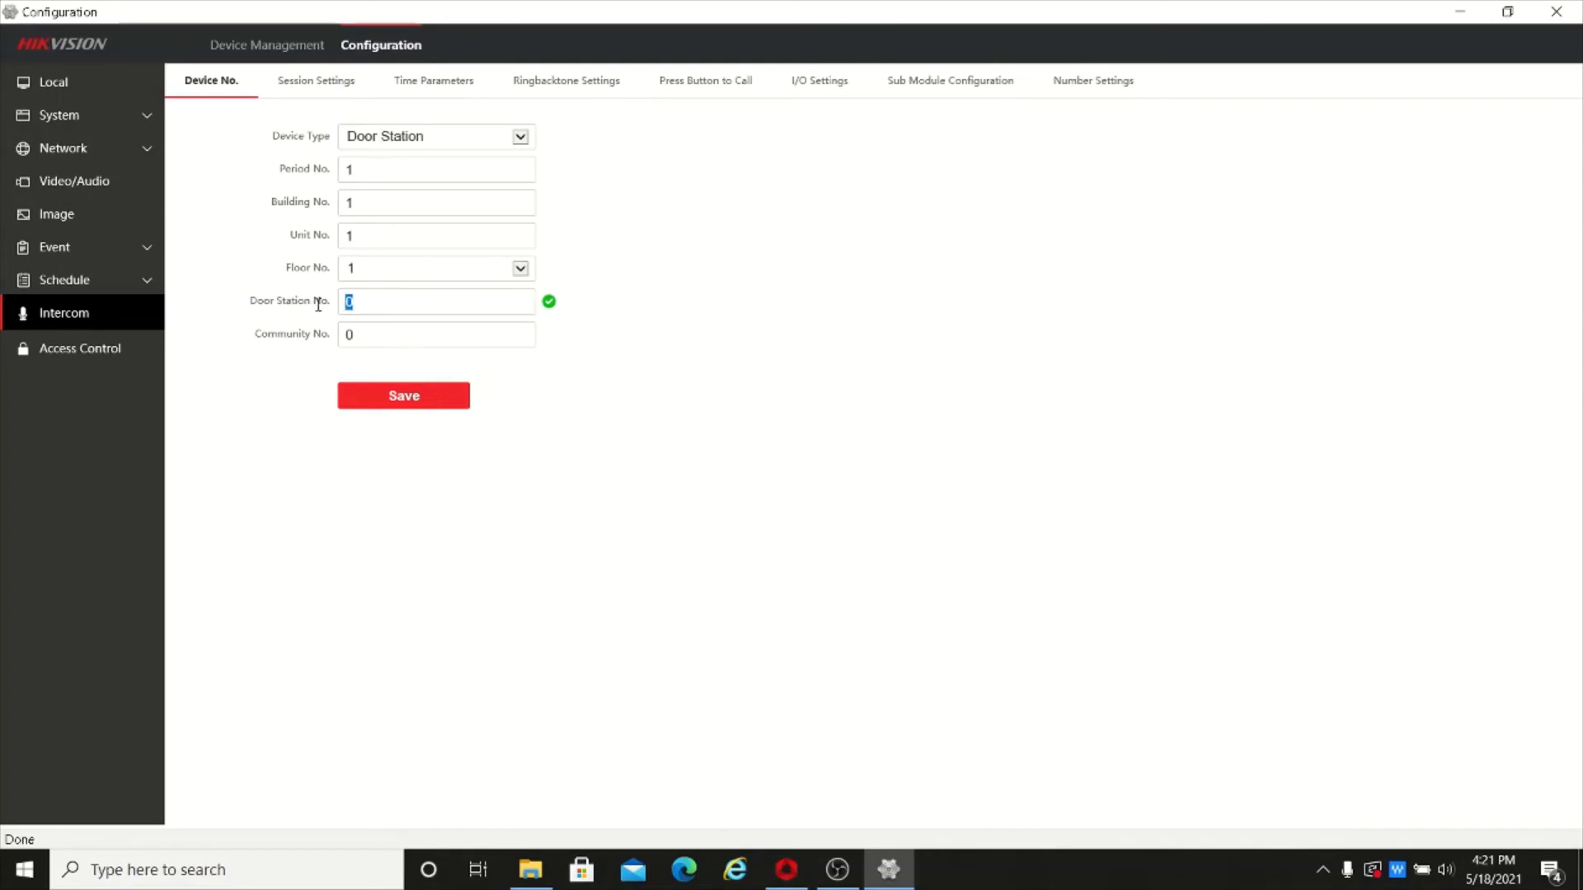
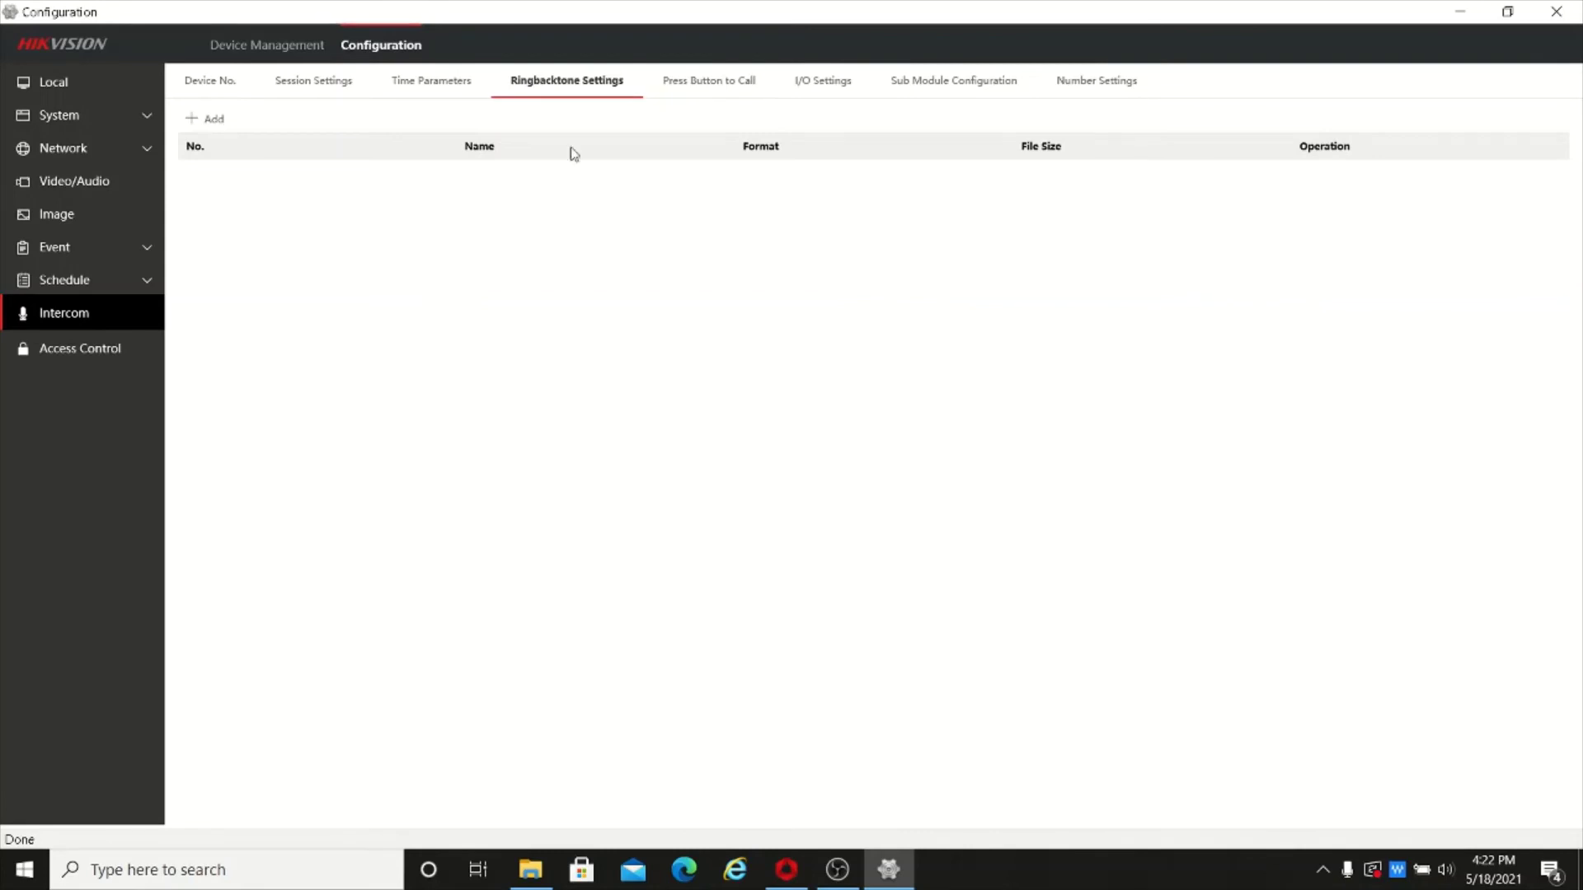
On the Press Button to Call page, leave the Main Unit button 01 value at 1.
left_click(718, 89)
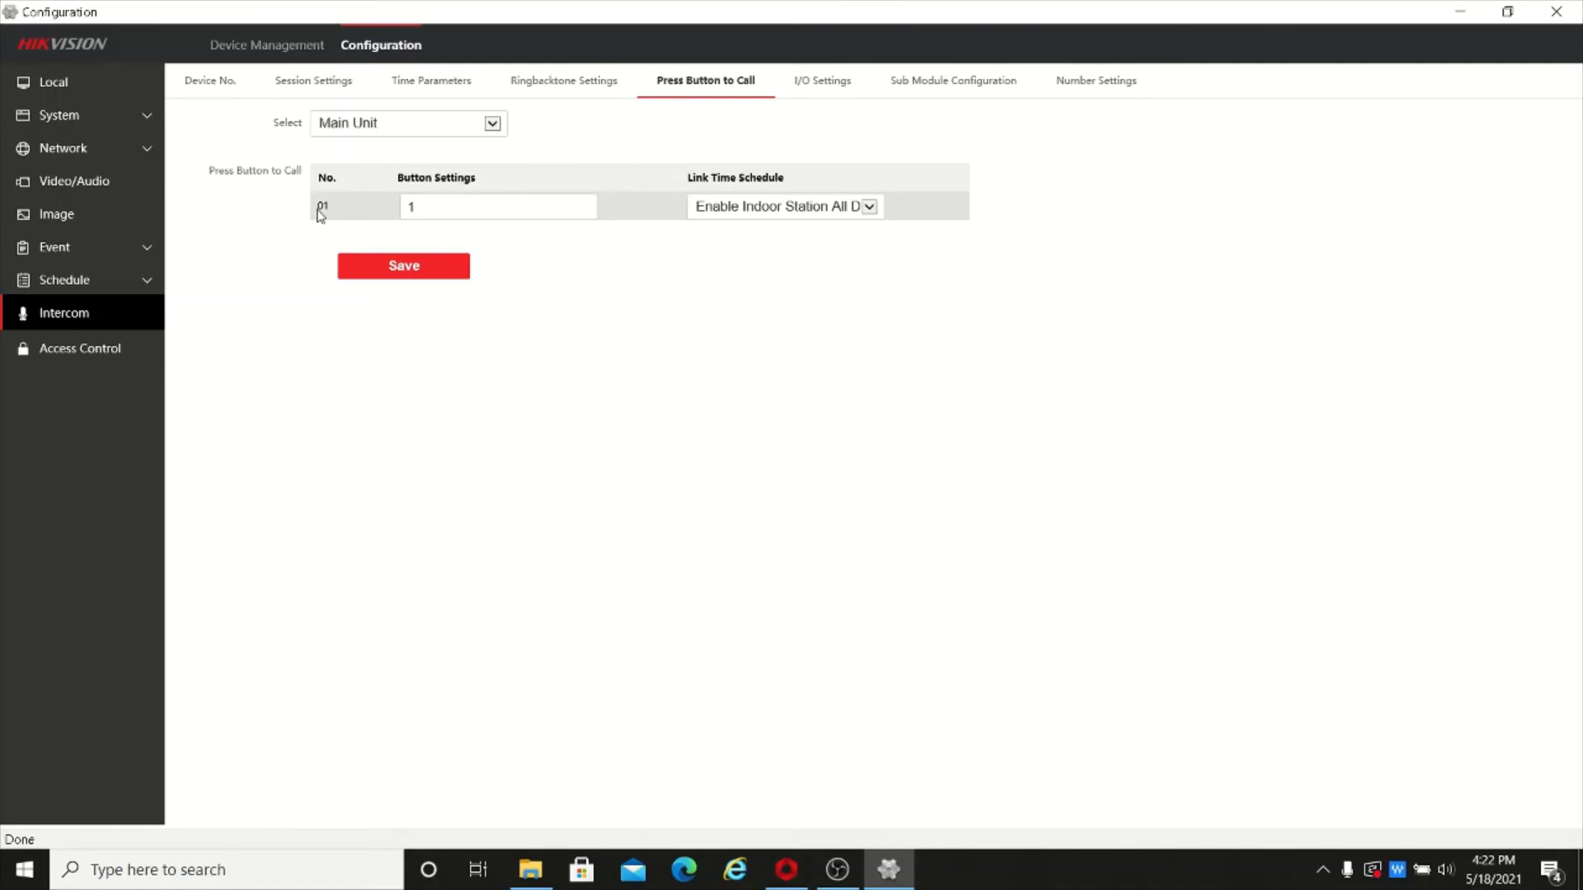
left_click_drag(466, 205, 399, 206)
left_click(449, 211)
left_click_drag(445, 211, 410, 210)
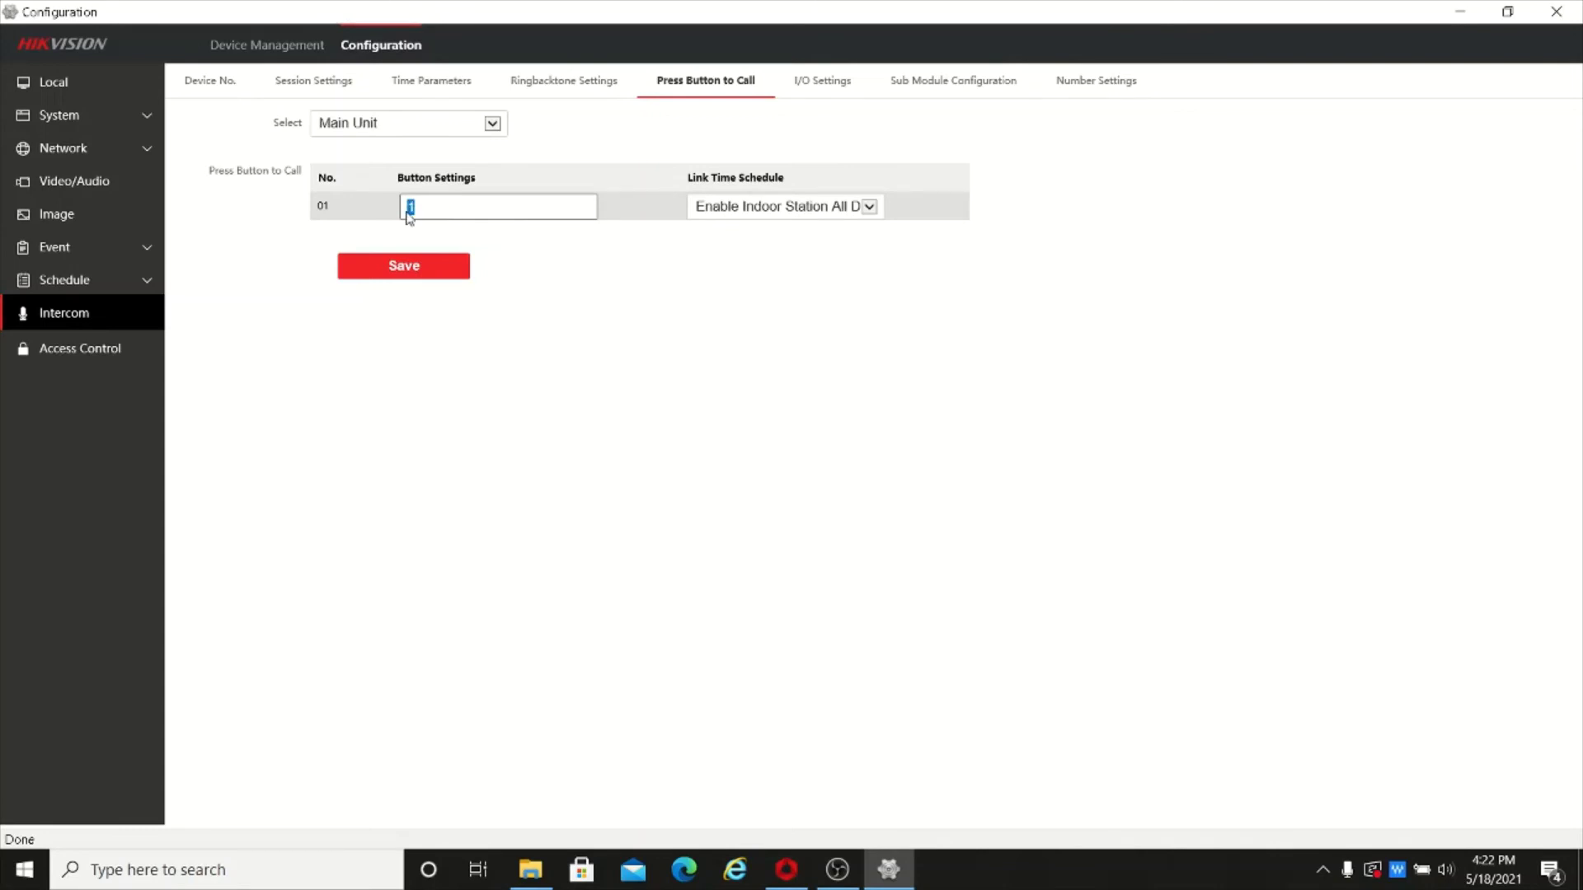
left_click(445, 216)
left_click_drag(423, 206, 393, 213)
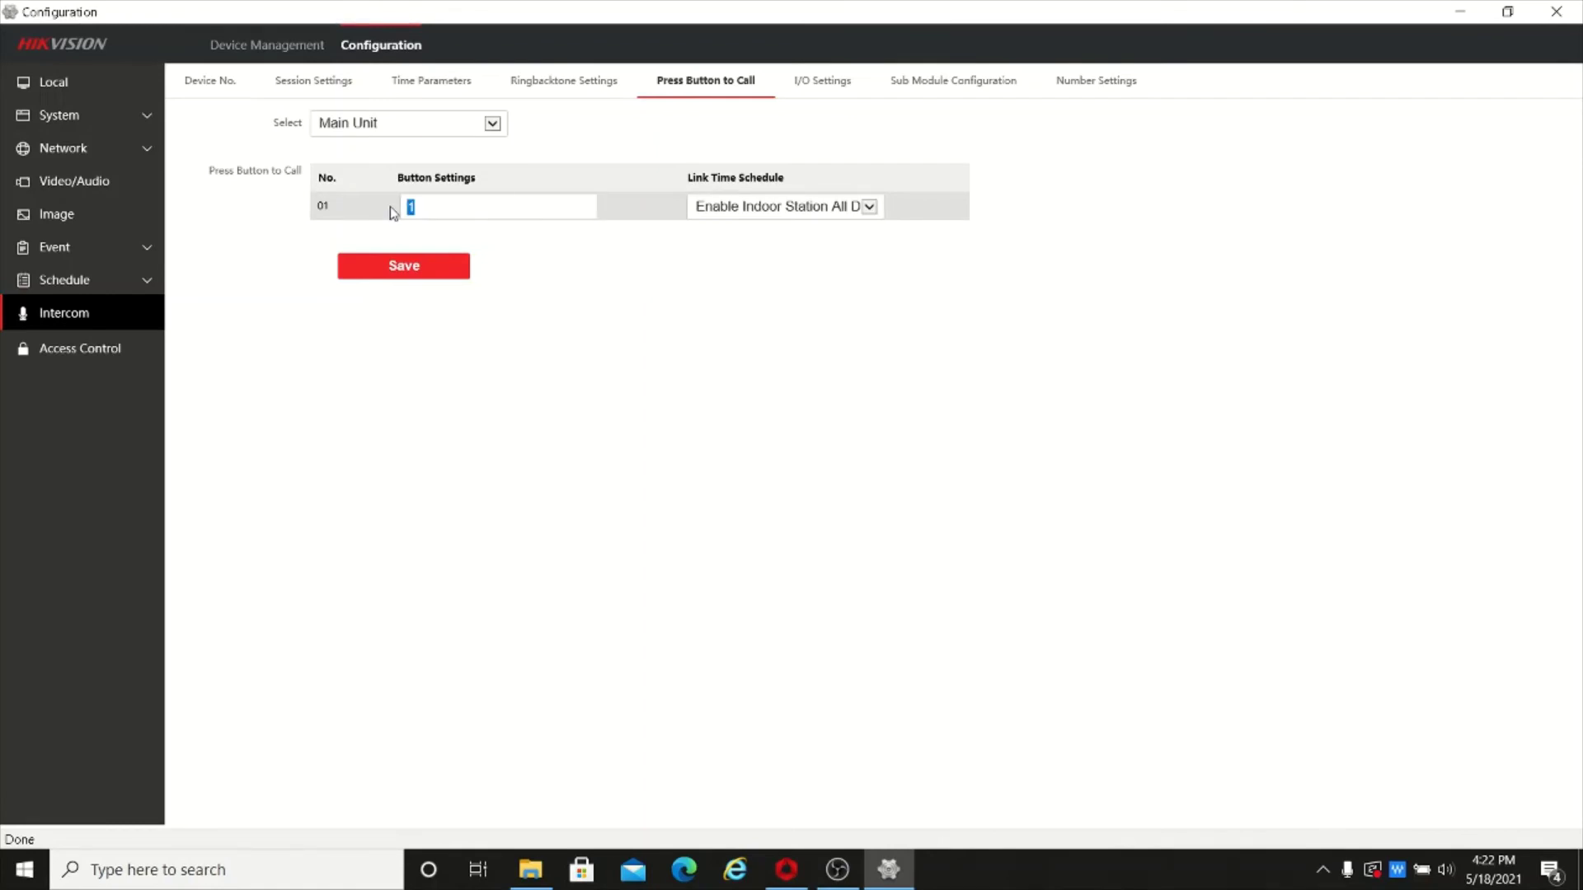
left_click(441, 207)
double_click(410, 209)
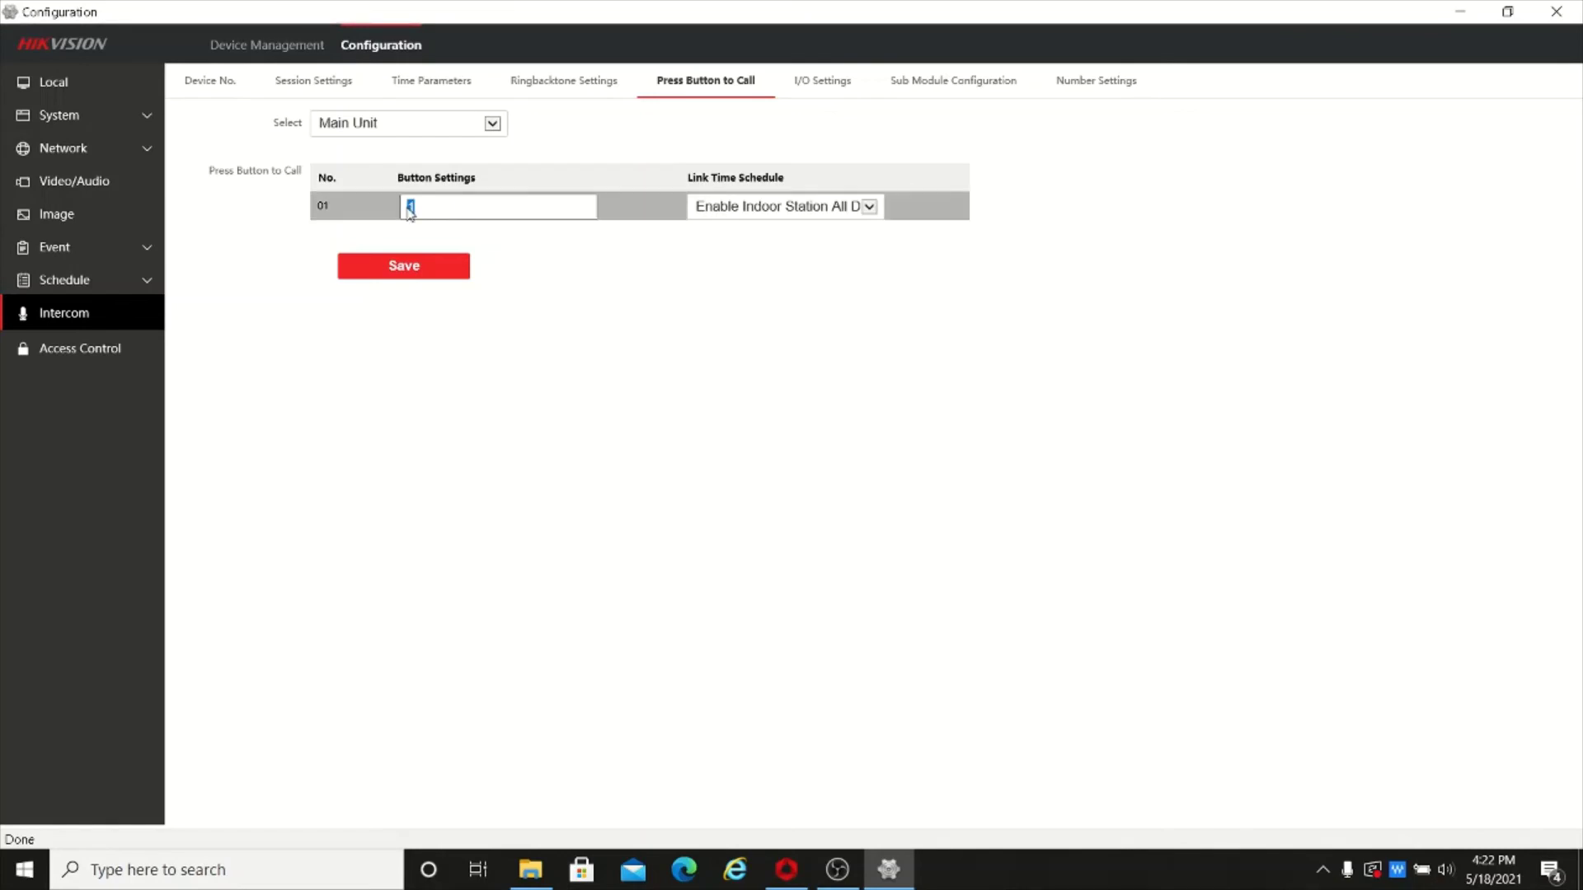
left_click(555, 342)
Look over Sub Module Configuration and Number Settings, then go to Access Control.
left_click(947, 89)
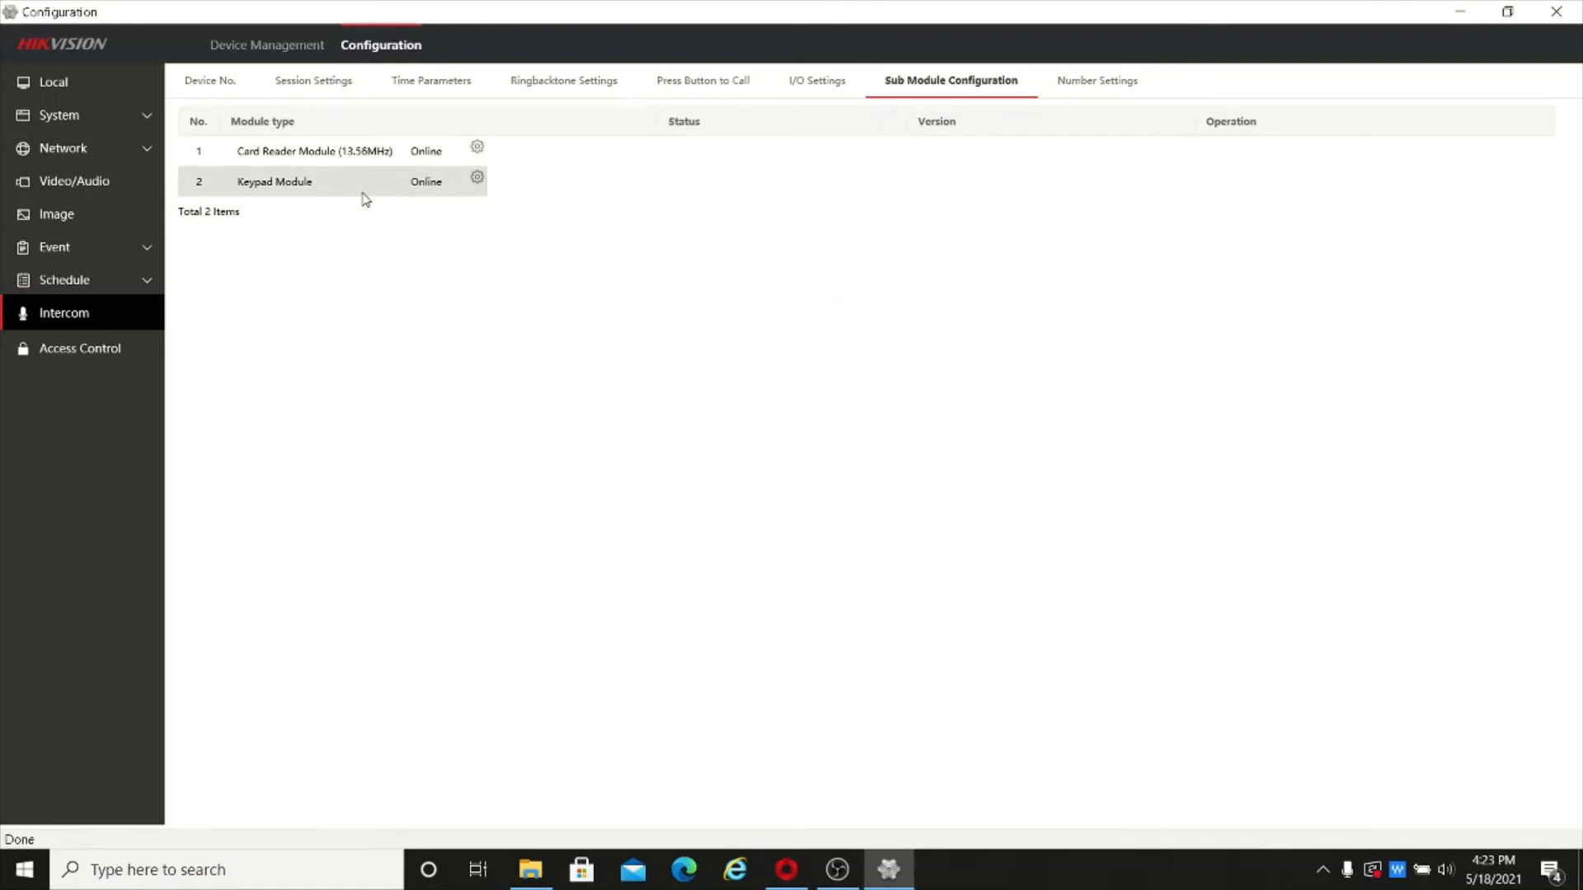
left_click(1113, 88)
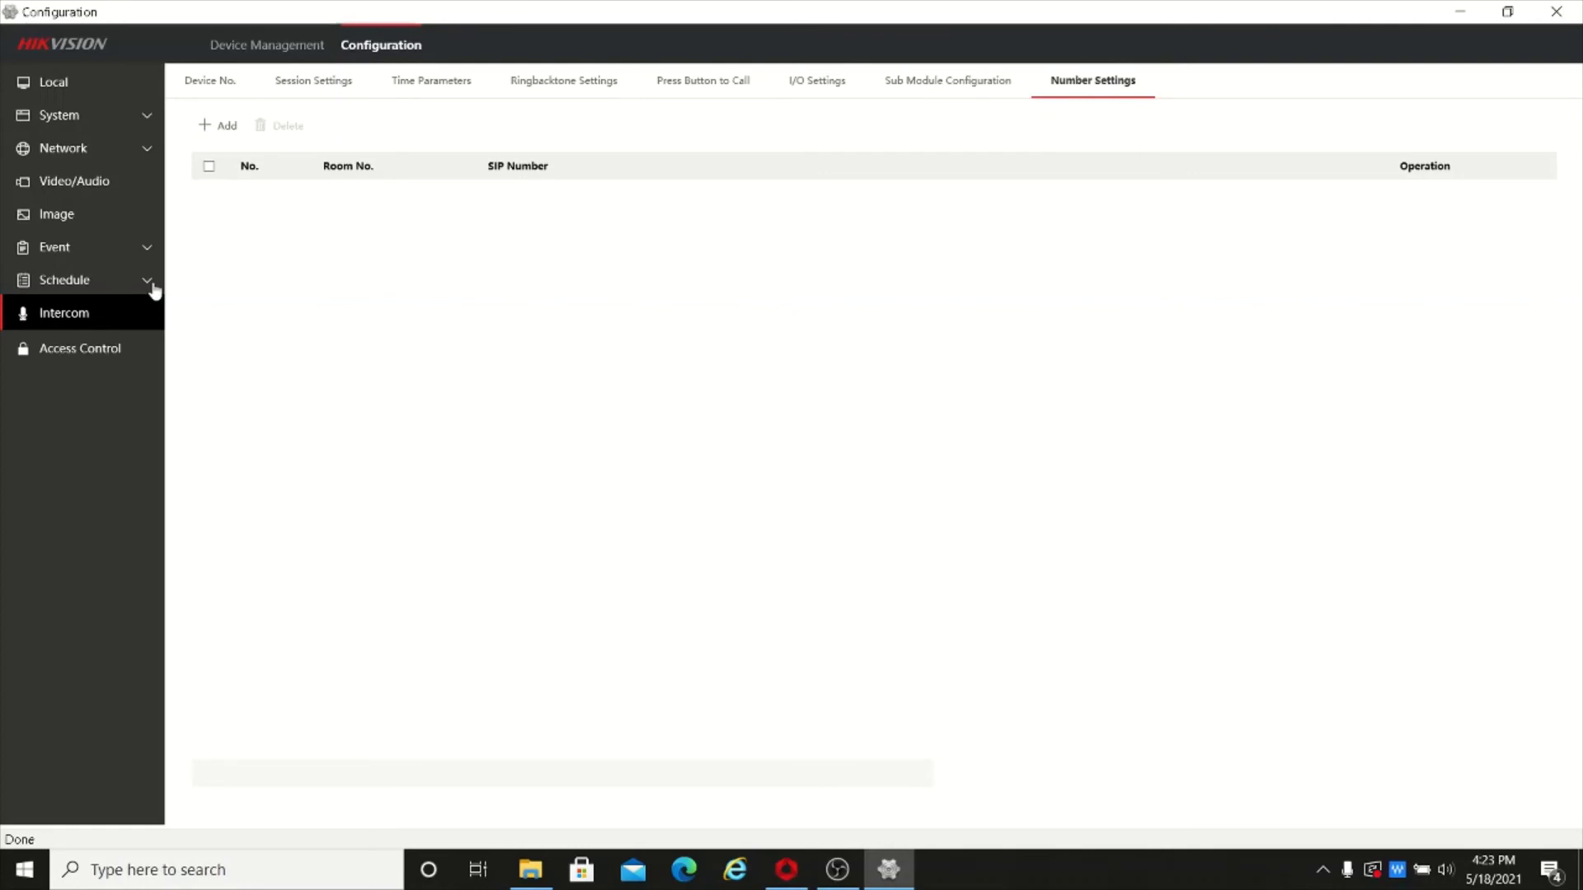
left_click(110, 349)
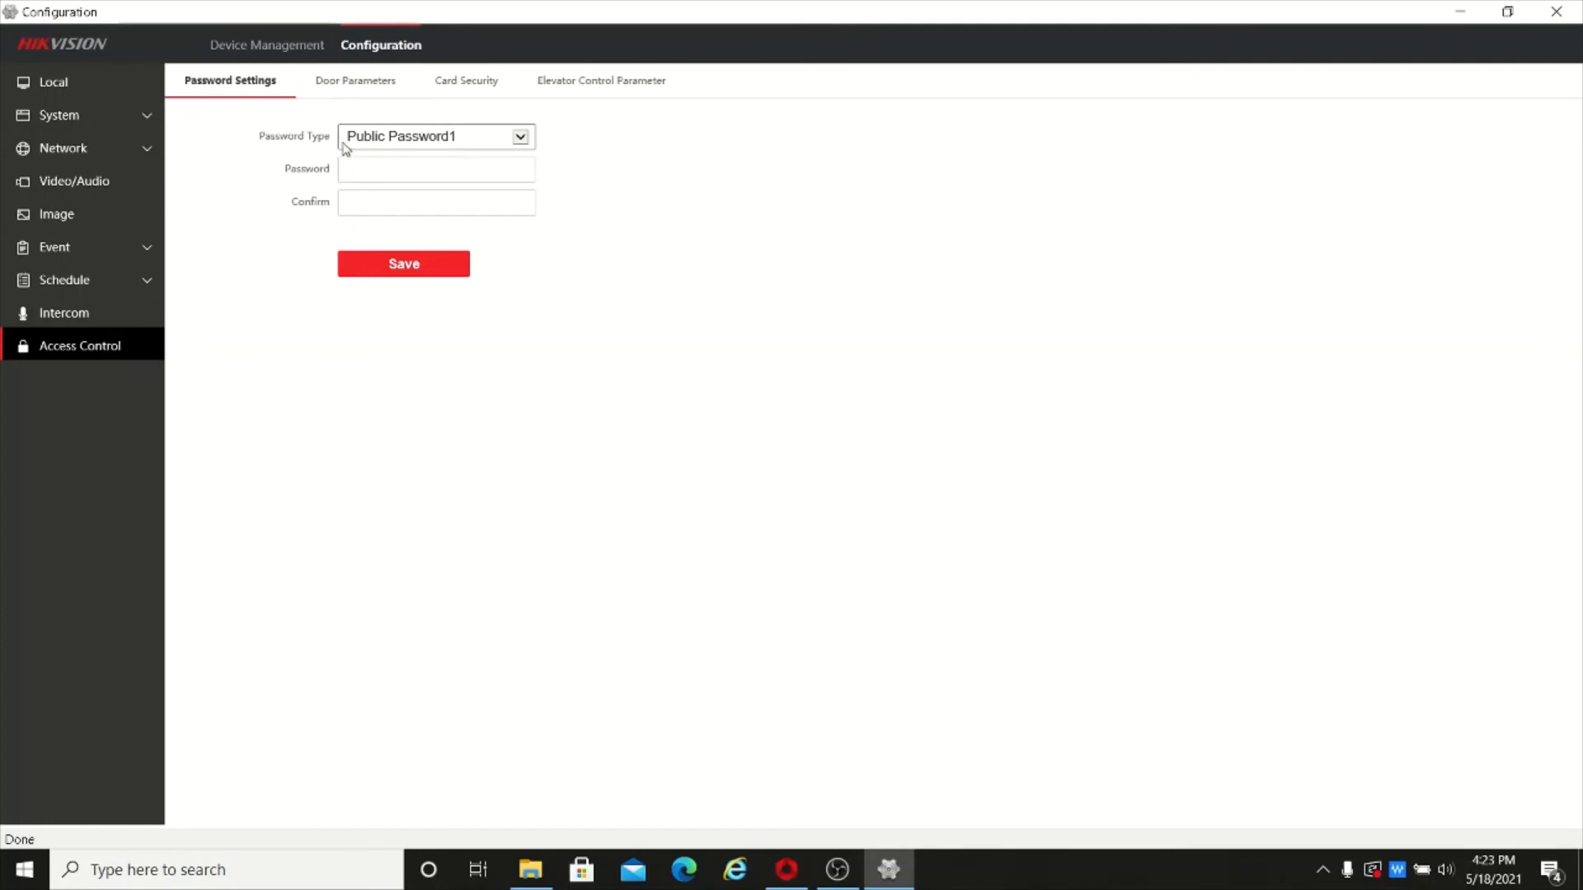
Choose the Public Password6 slot in the public password list.
left_click(520, 138)
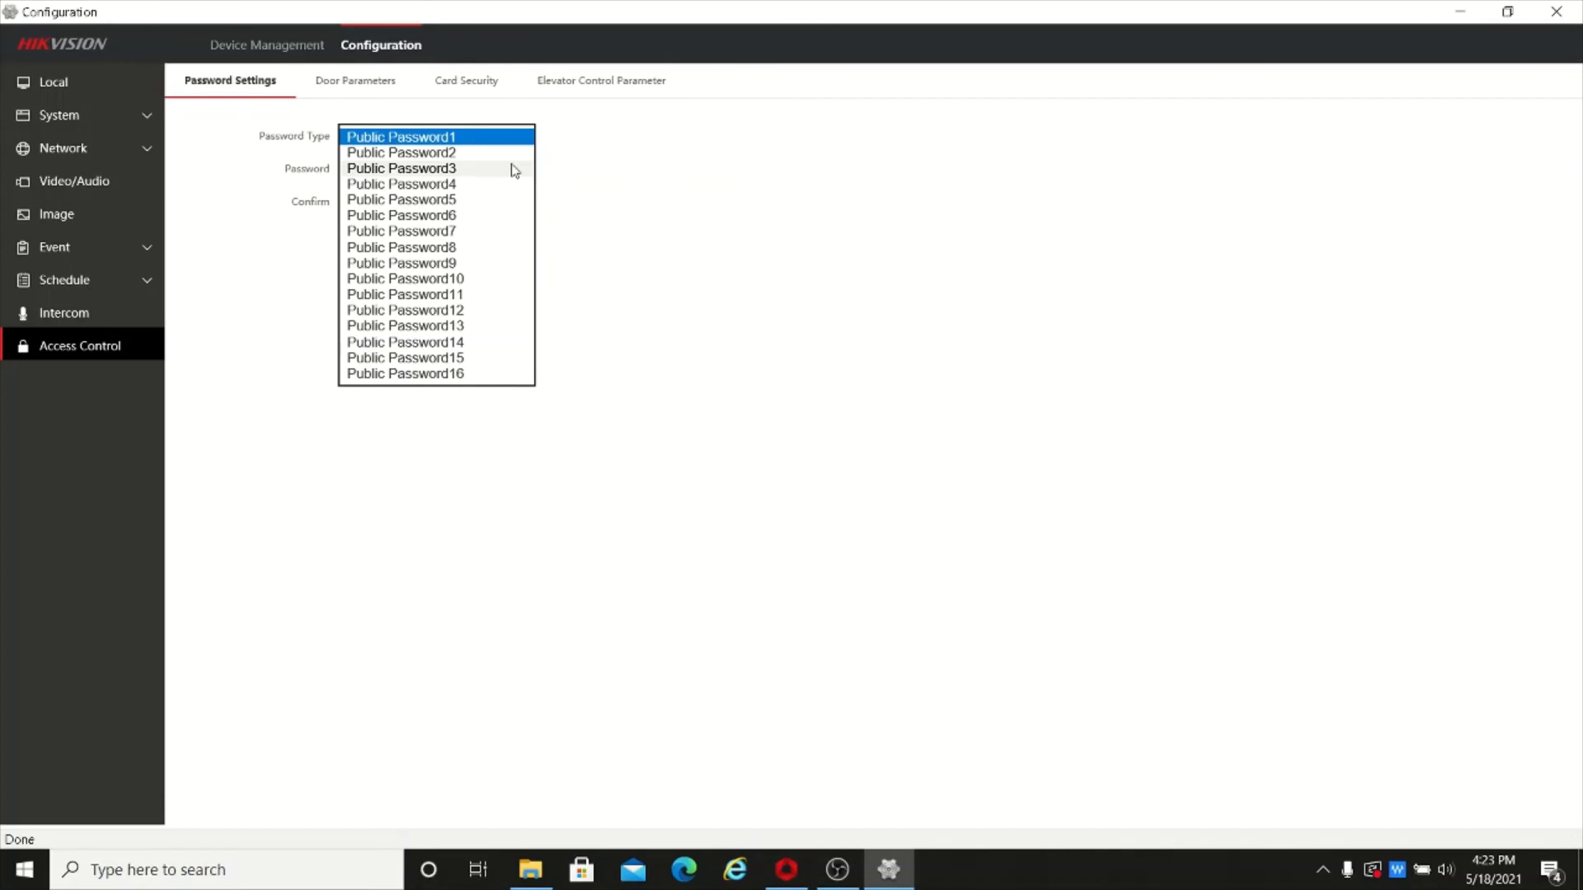
left_click(668, 307)
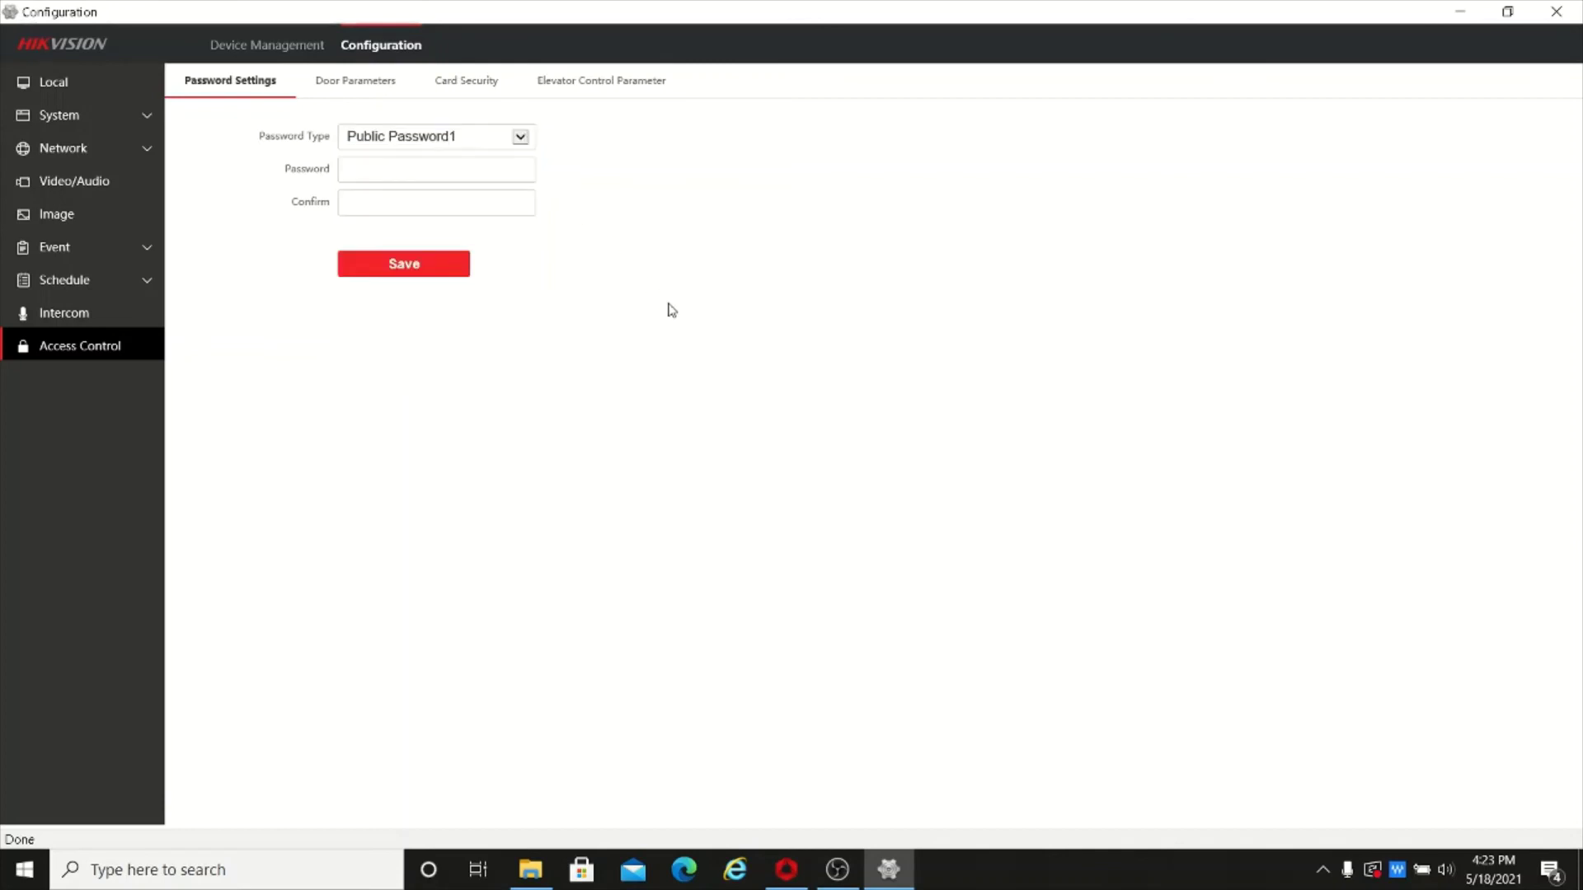
left_click(520, 139)
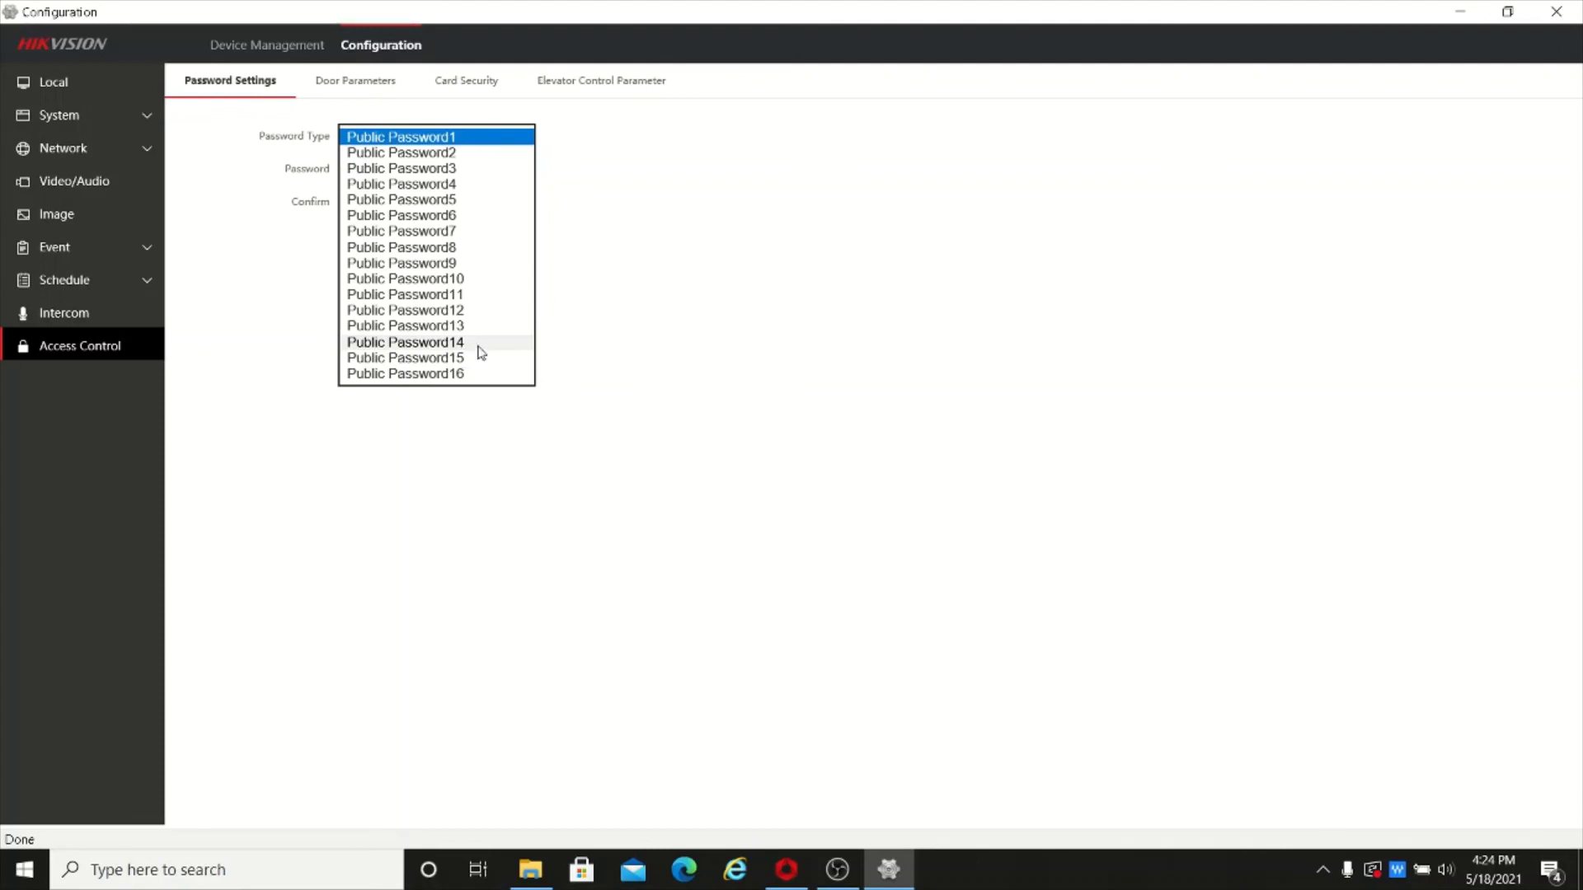
left_click(713, 343)
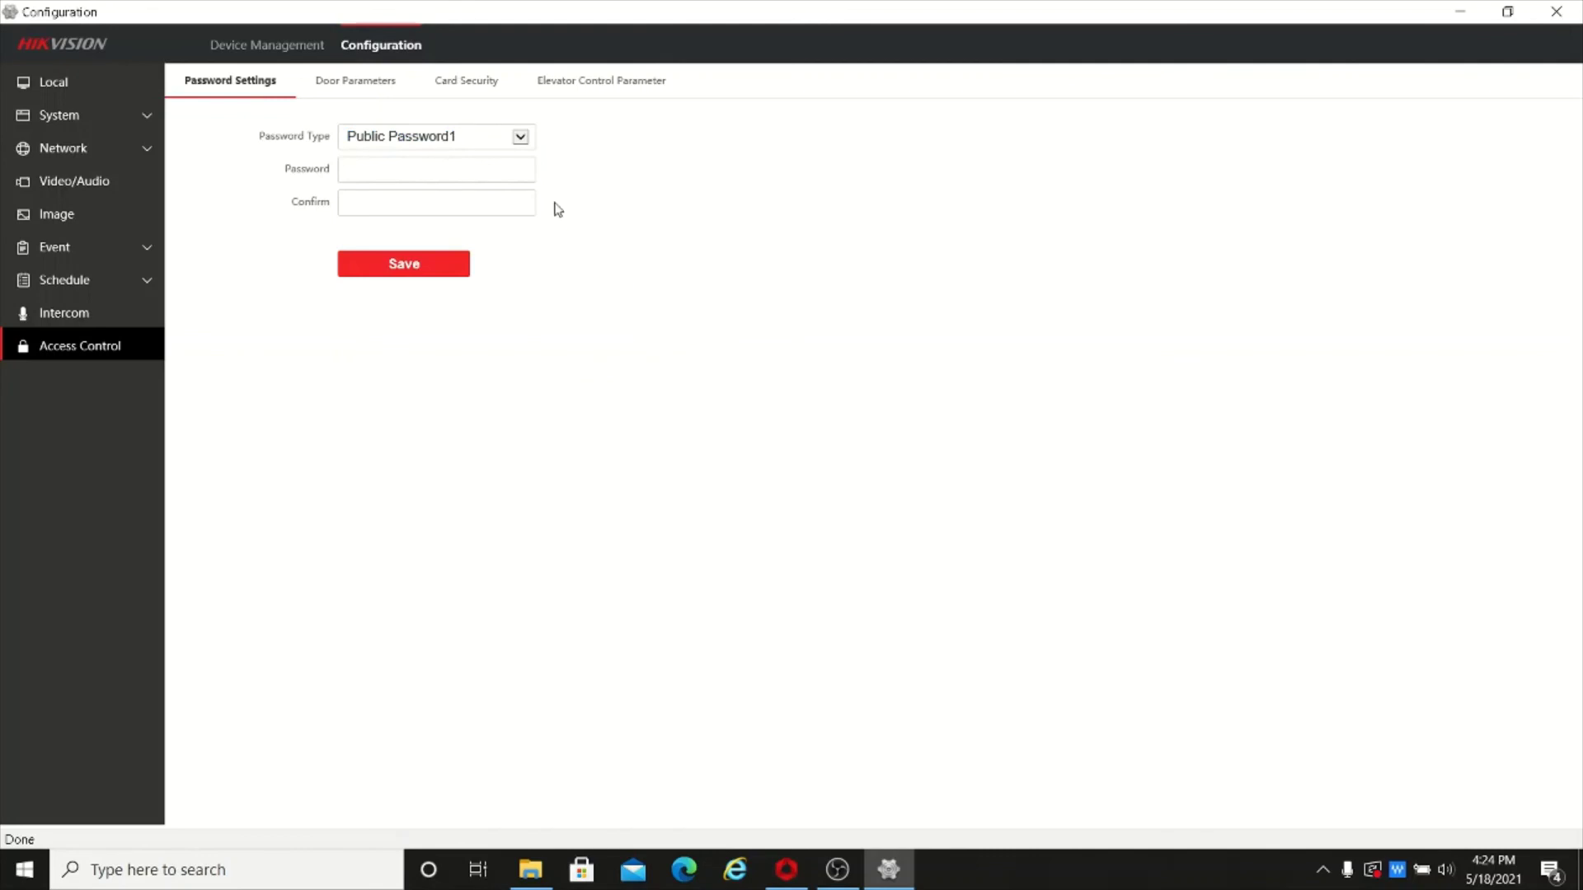
left_click(520, 137)
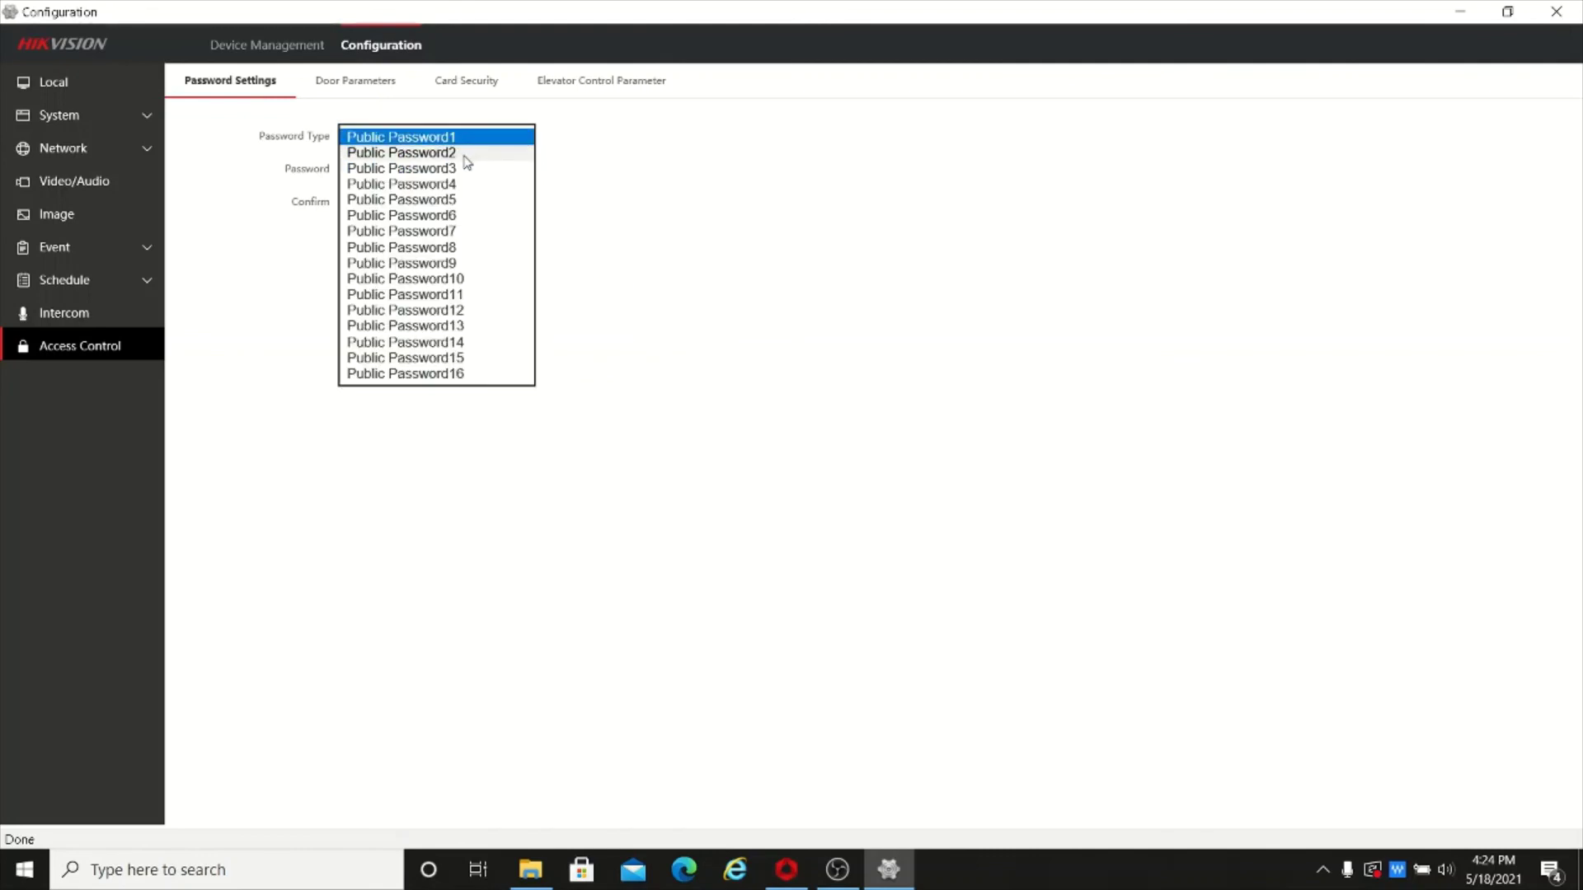
left_click(463, 154)
left_click(520, 137)
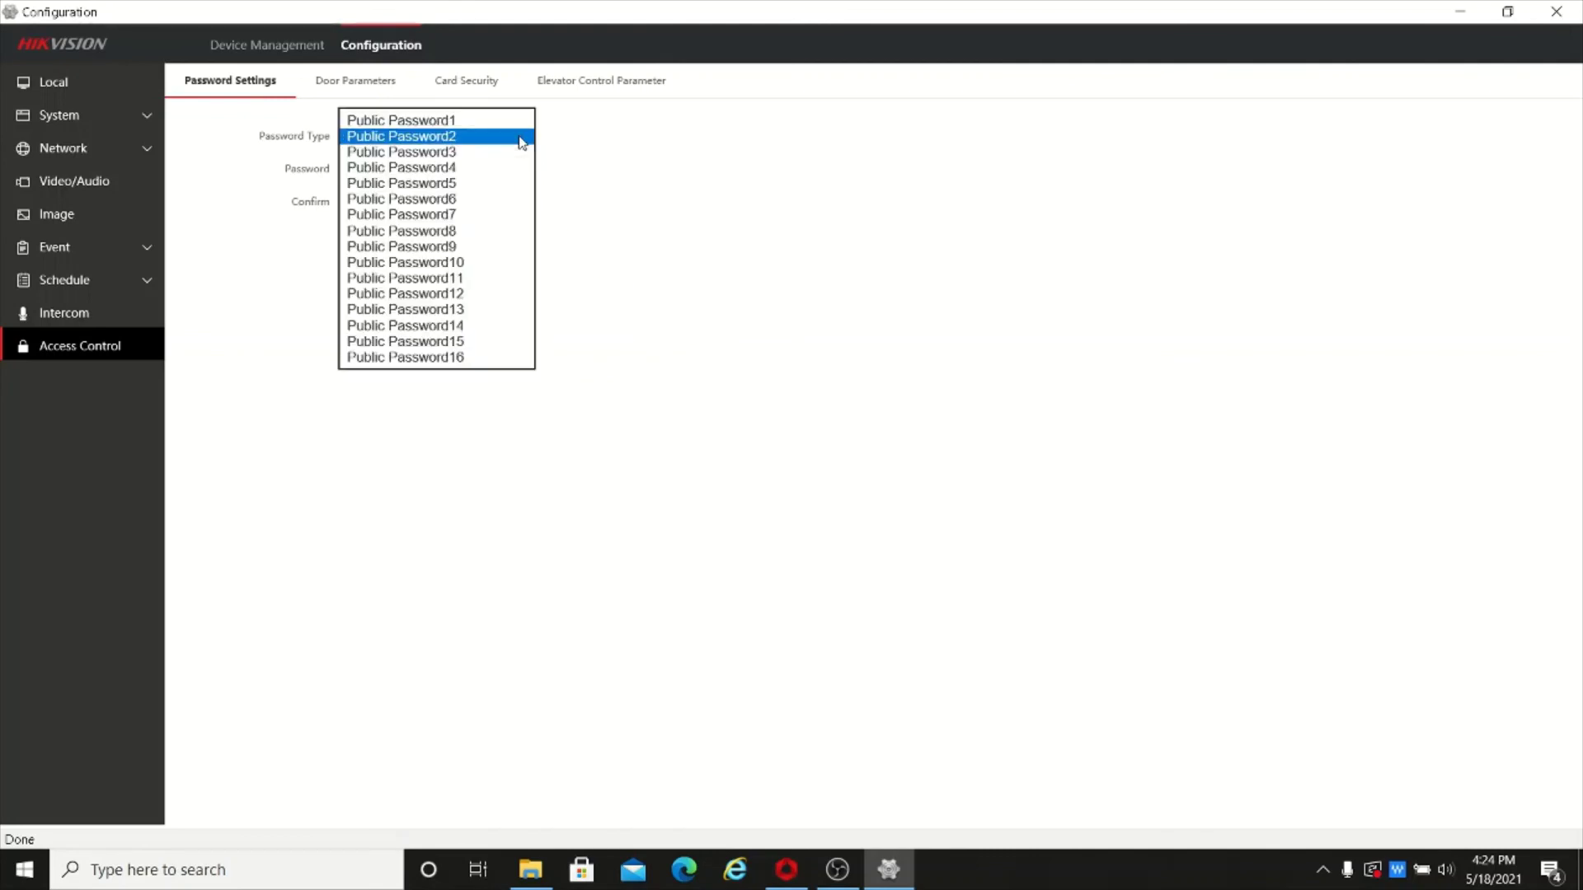
left_click(462, 198)
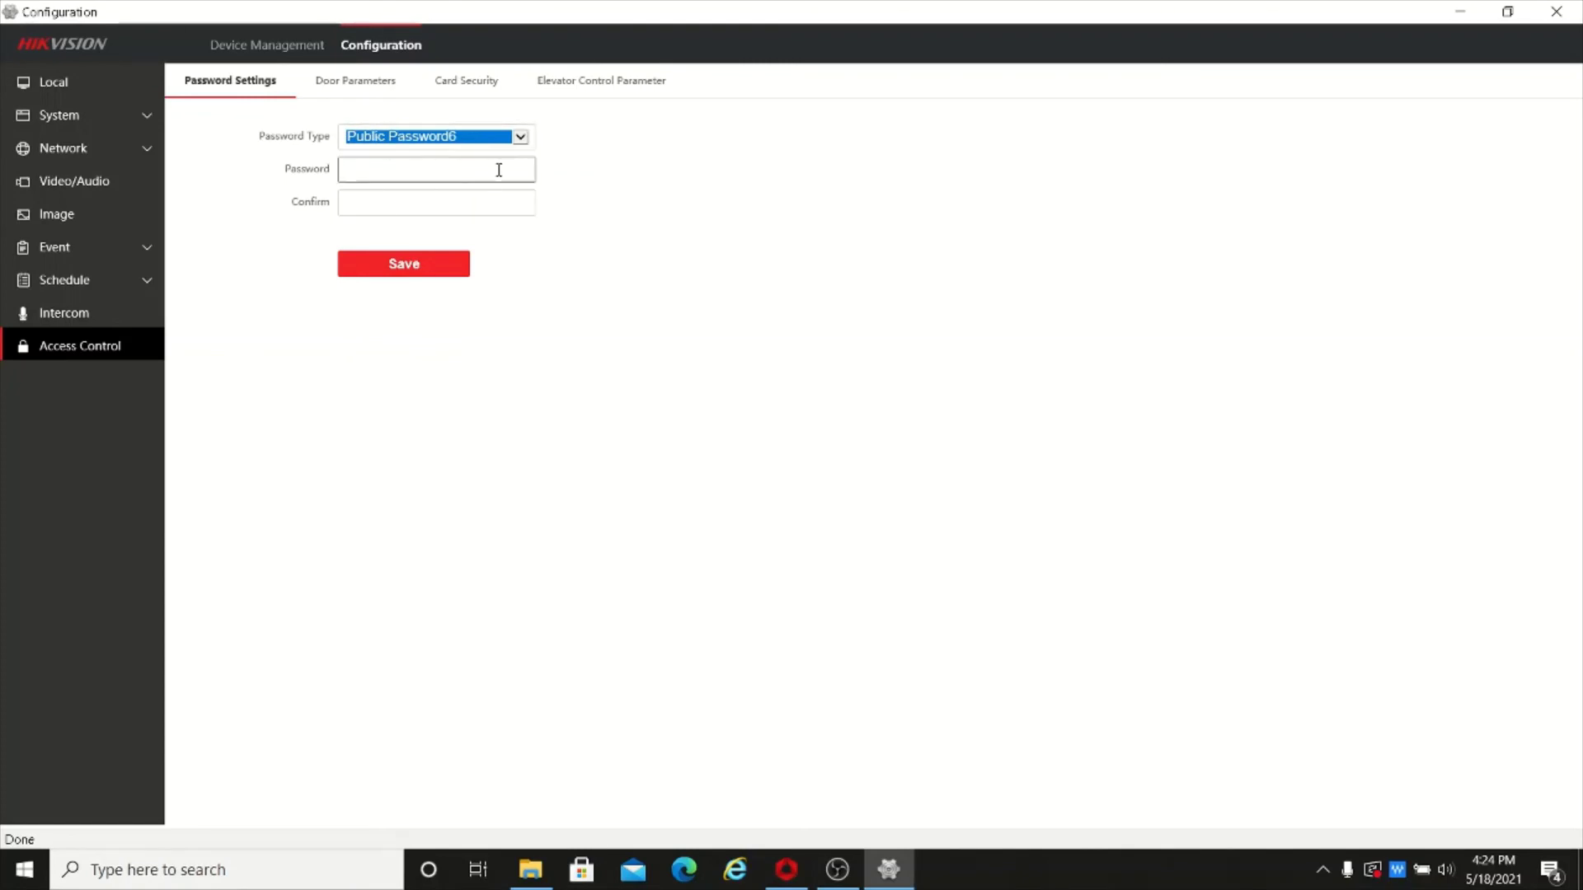
Enter and confirm a six-digit public password, then save it.
left_click(440, 175)
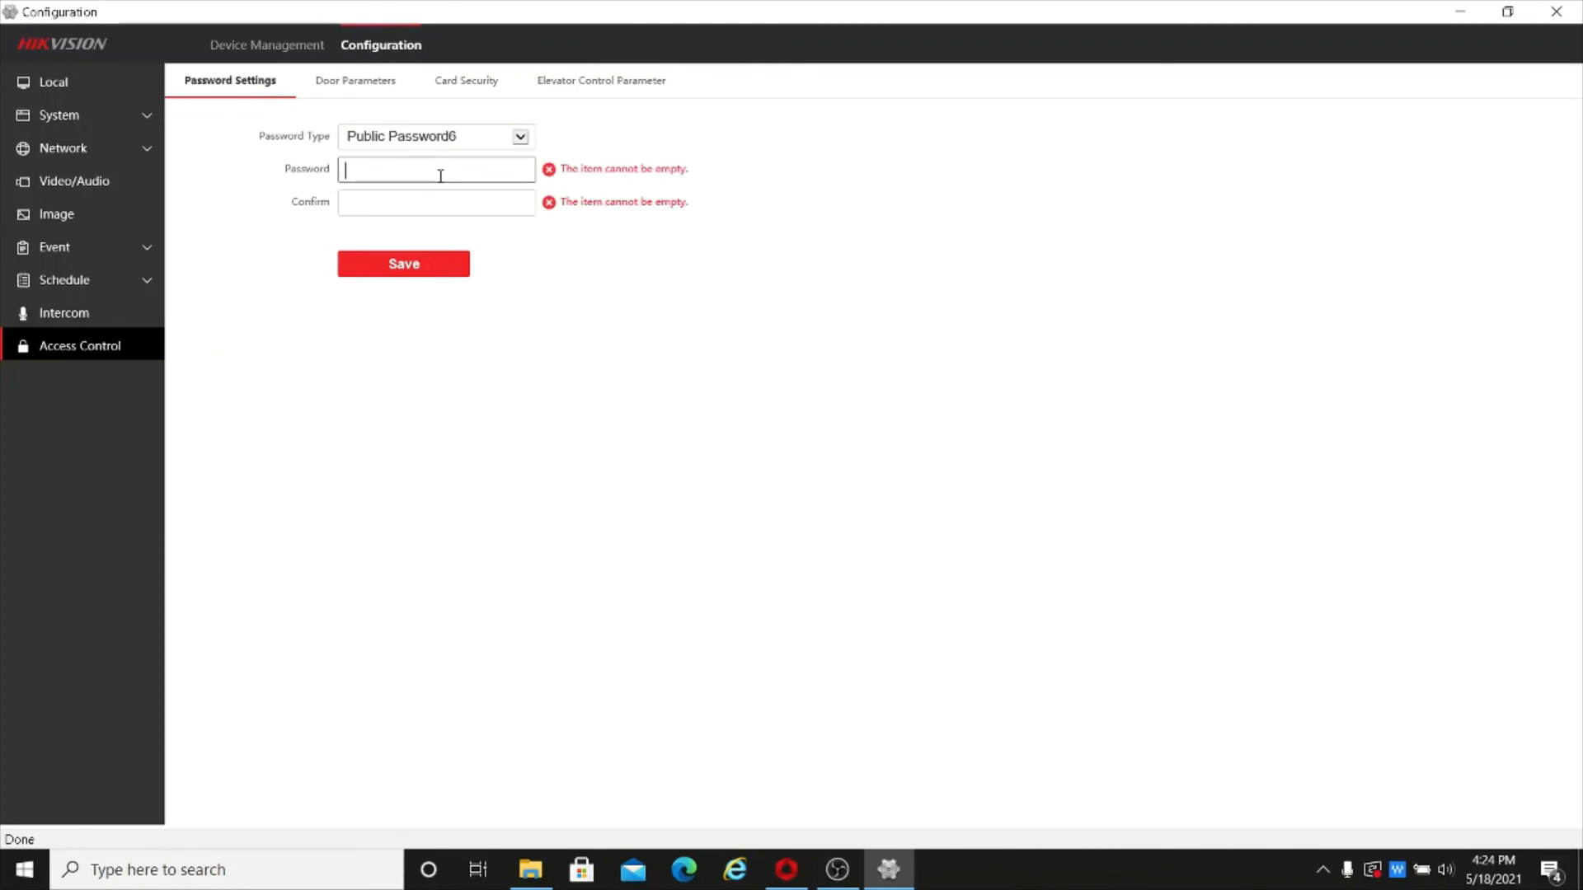
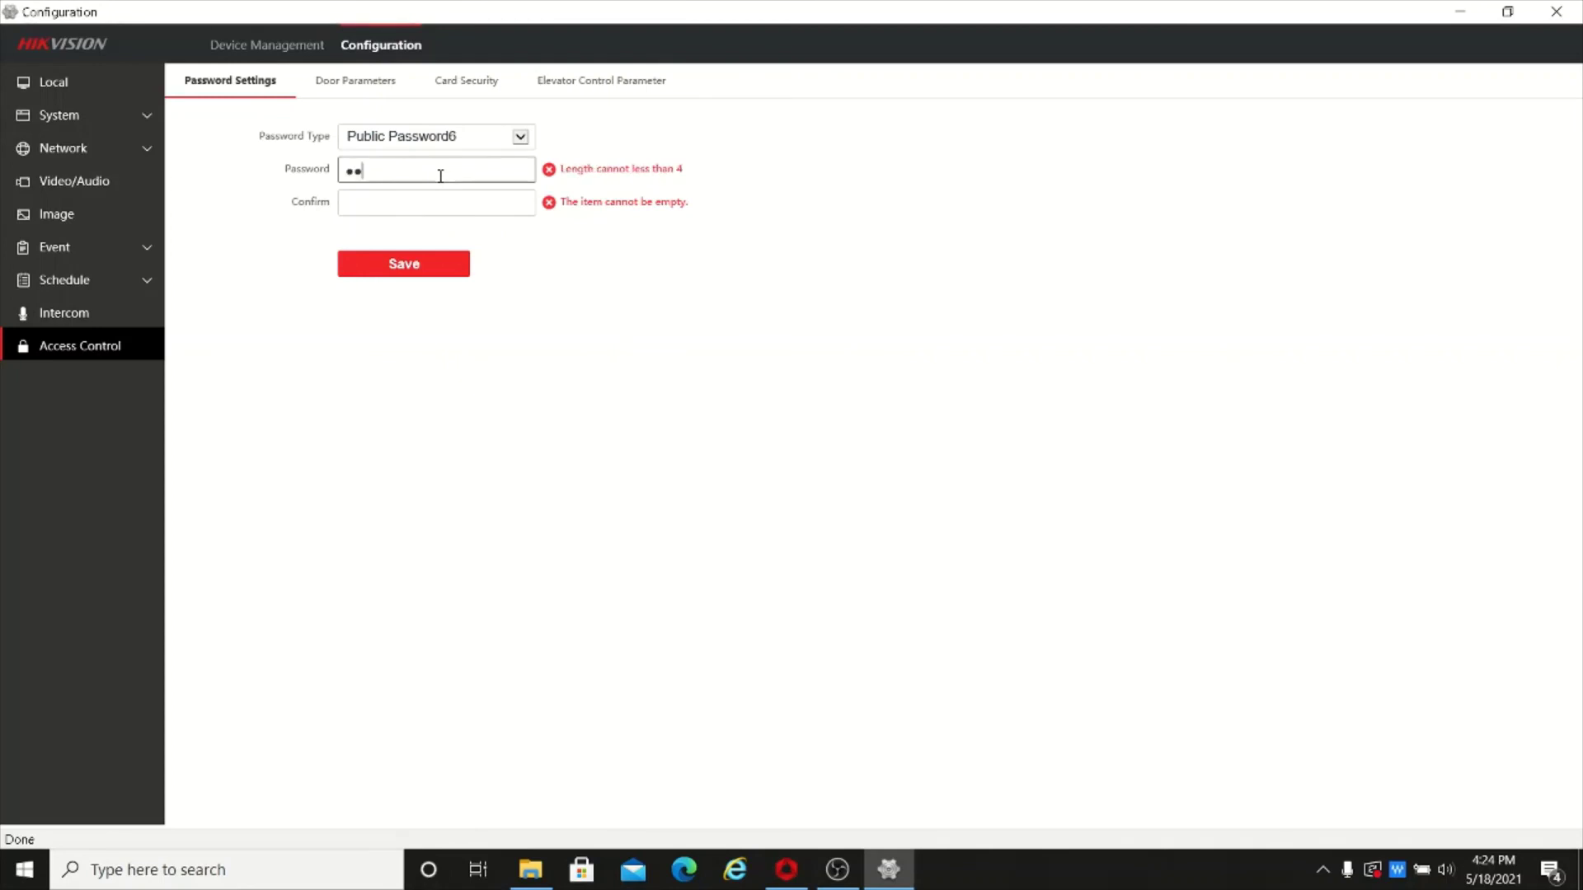
left_click(466, 214)
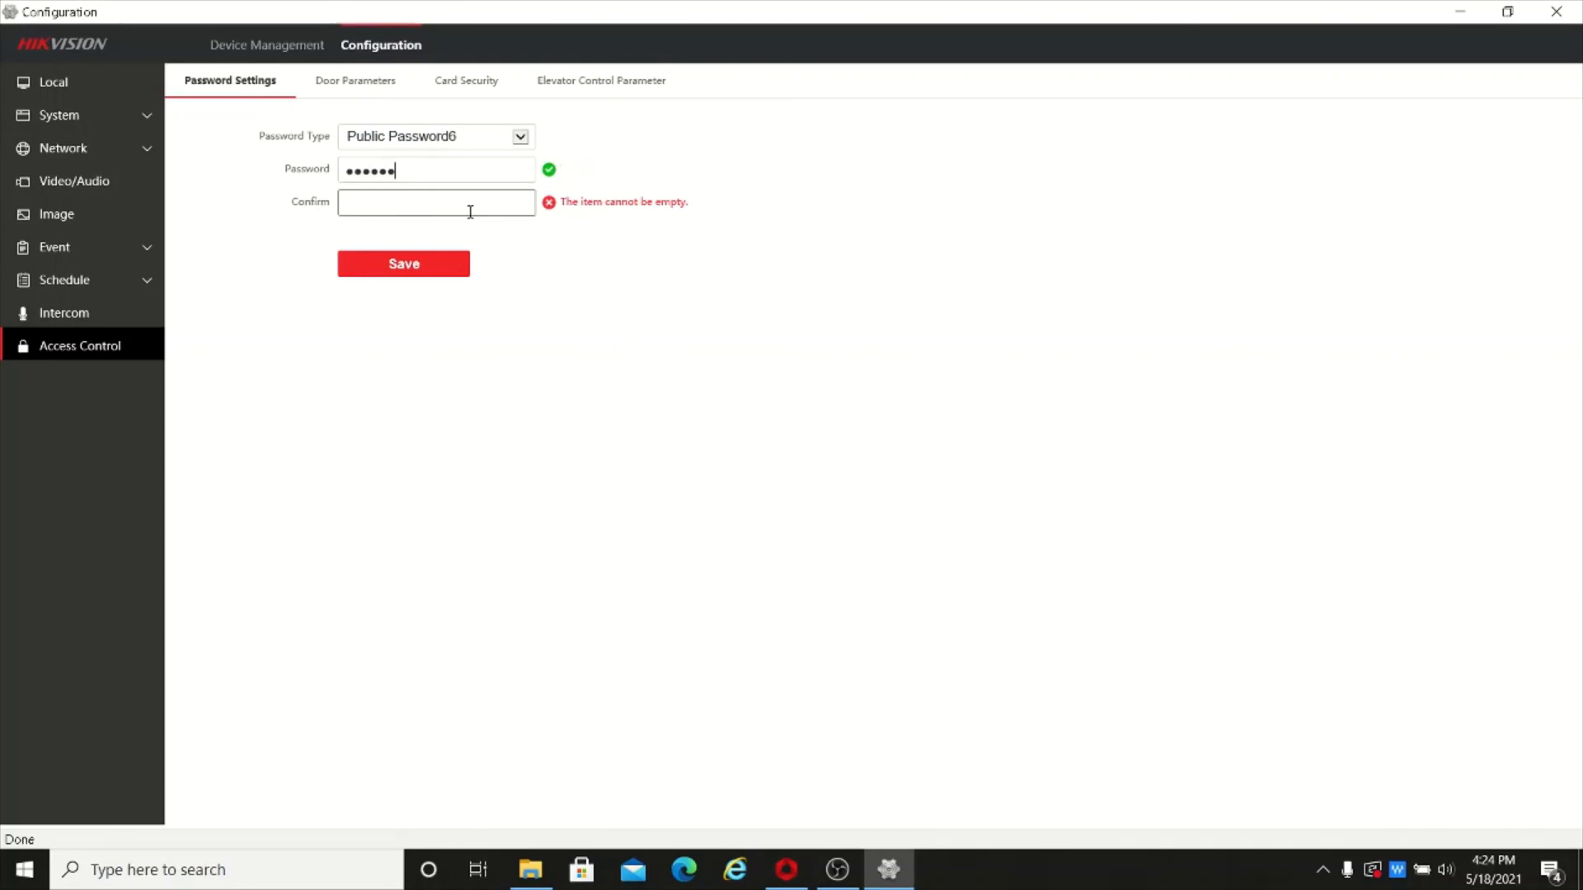
left_click(470, 212)
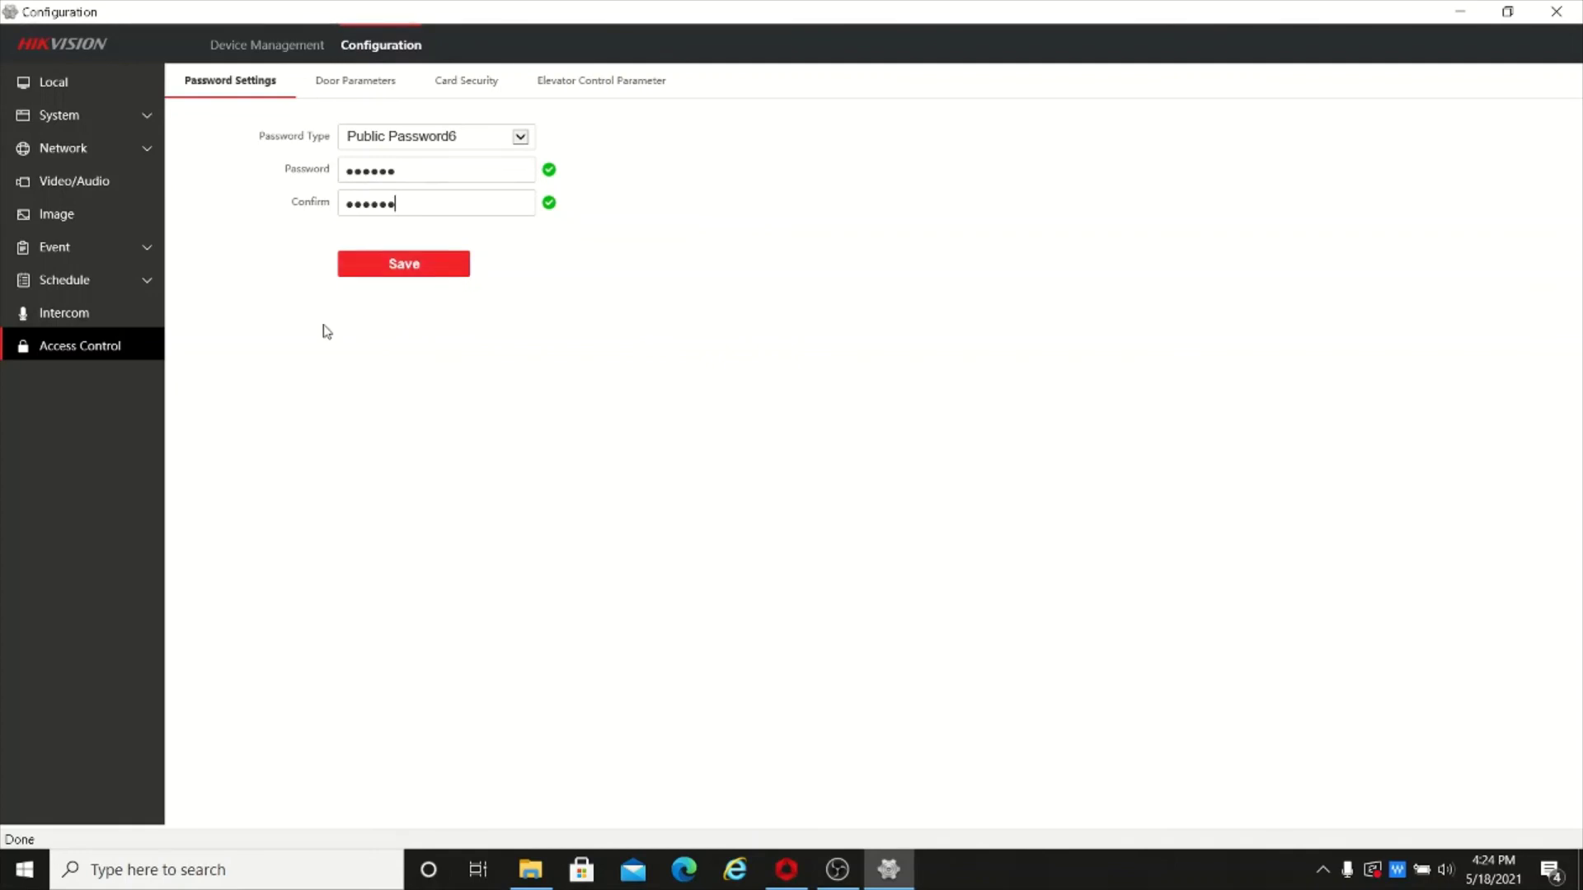
left_click(371, 272)
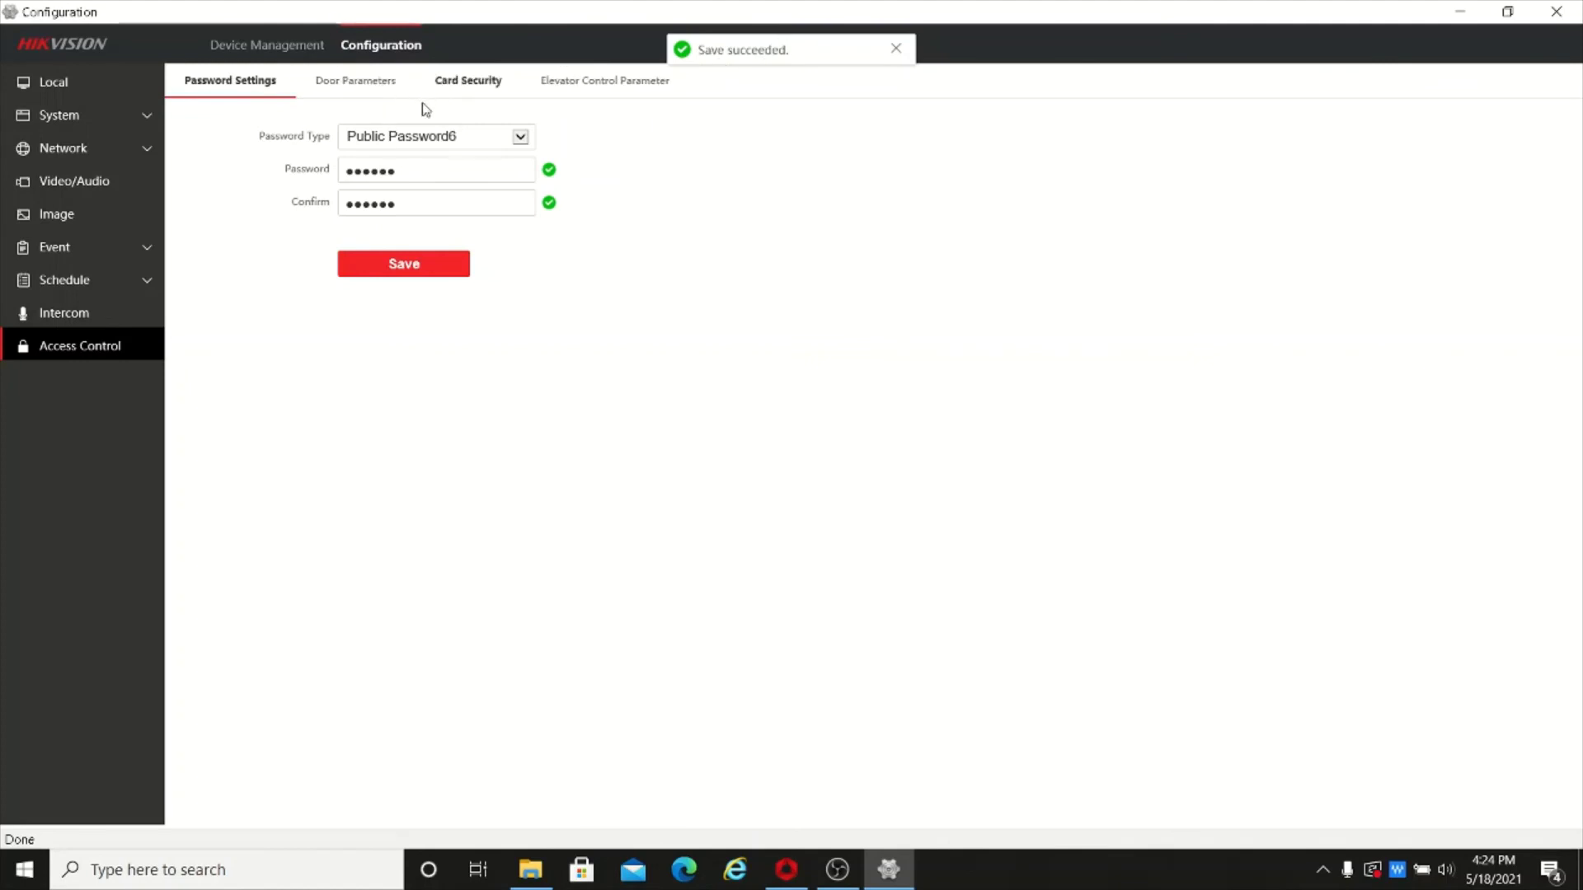
Bring up Door Parameters with Door1 selected in Door No.
left_click(374, 87)
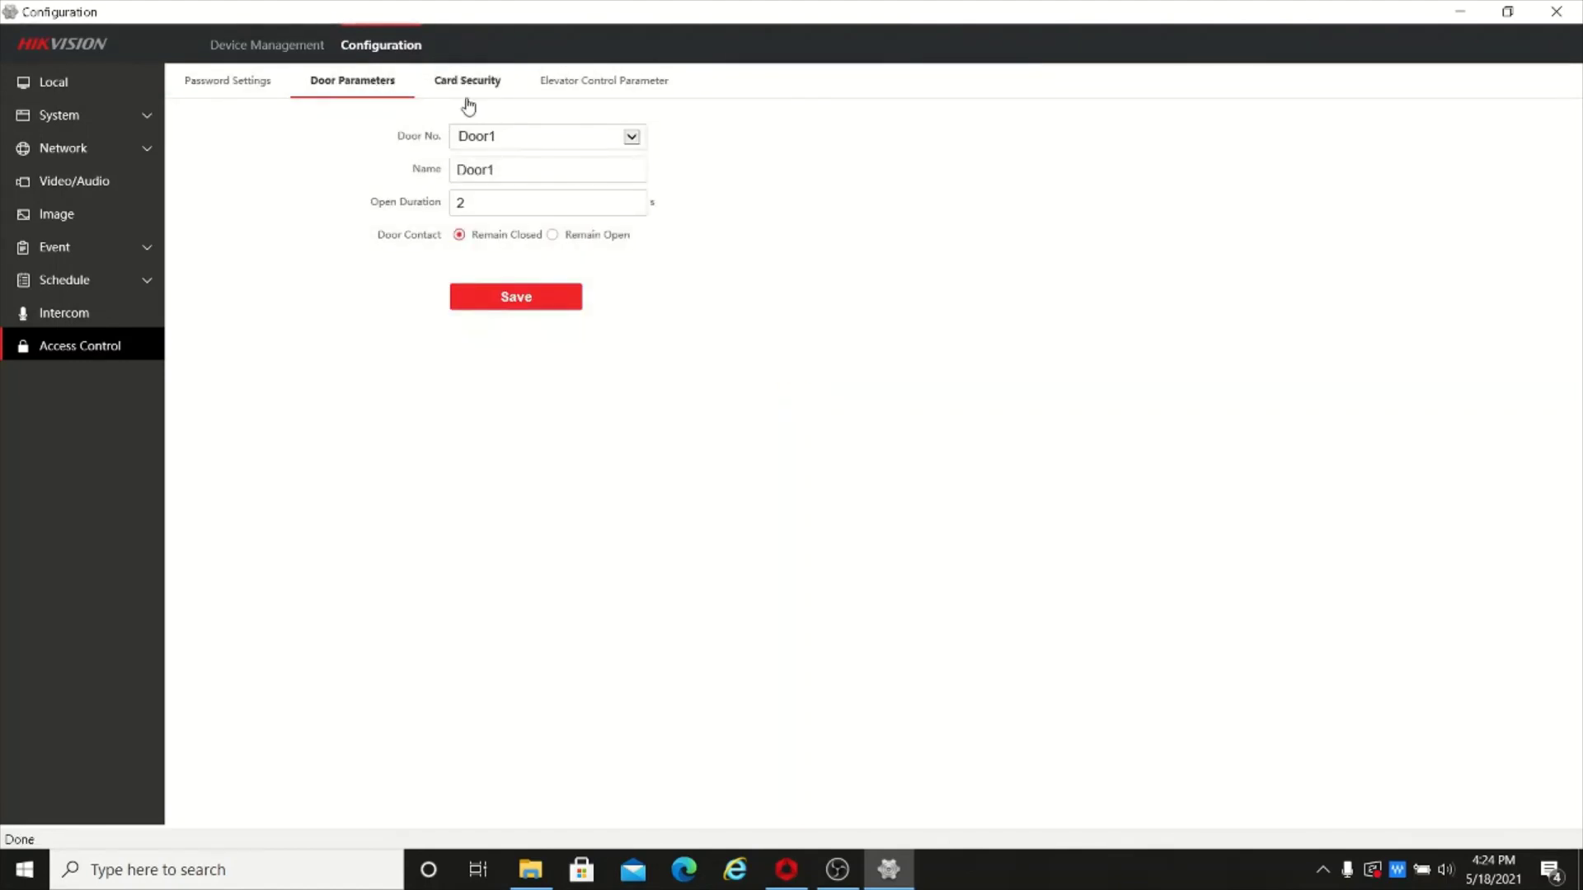
left_click(633, 142)
left_click(734, 156)
left_click(636, 140)
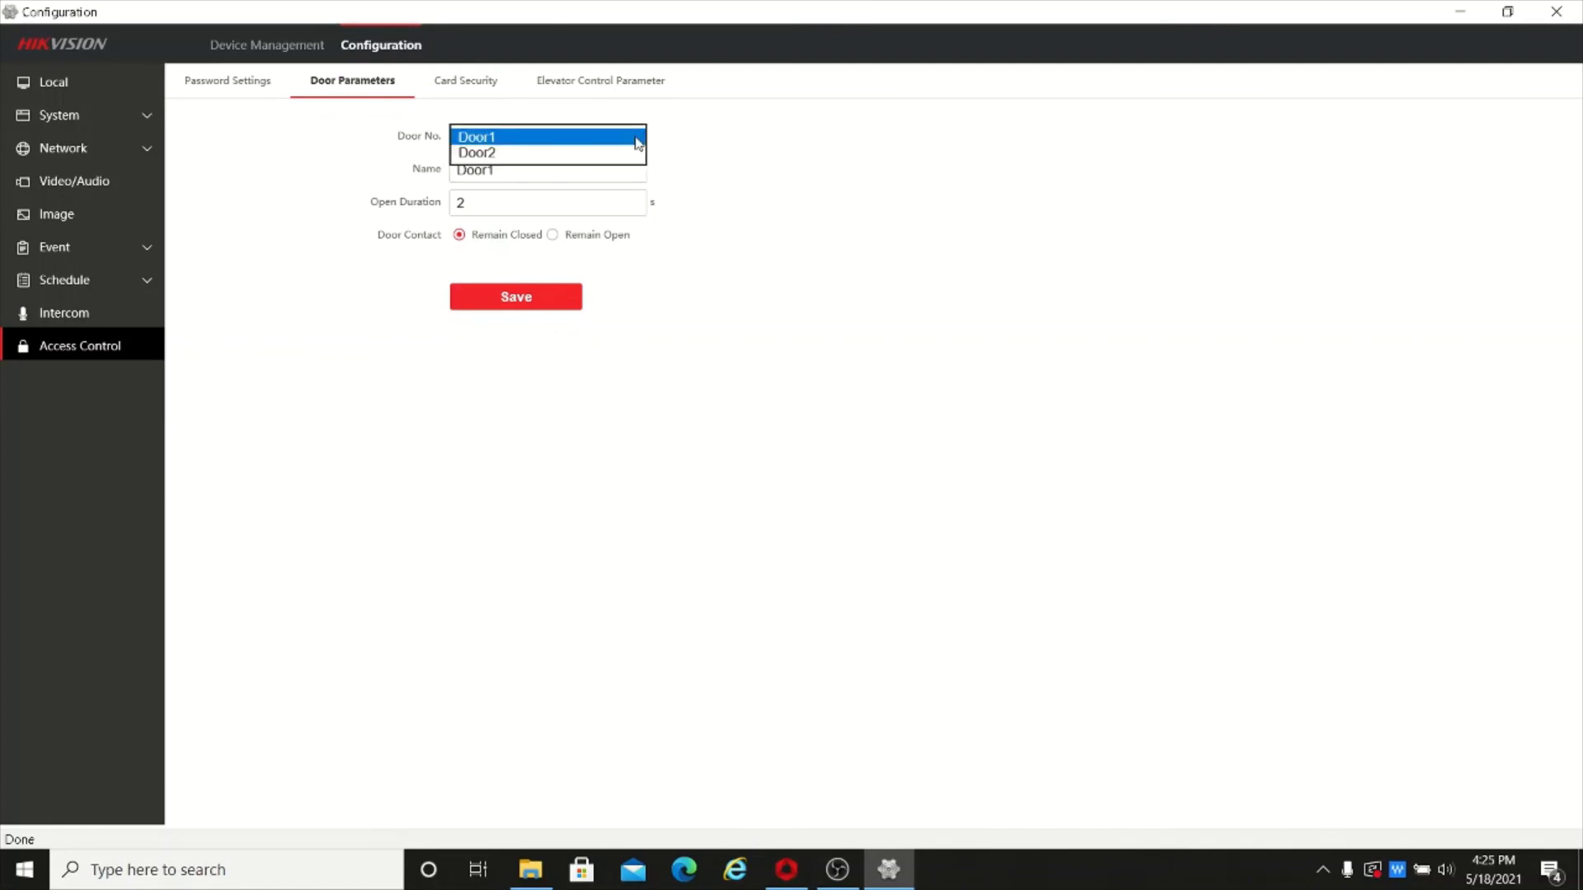
left_click(898, 249)
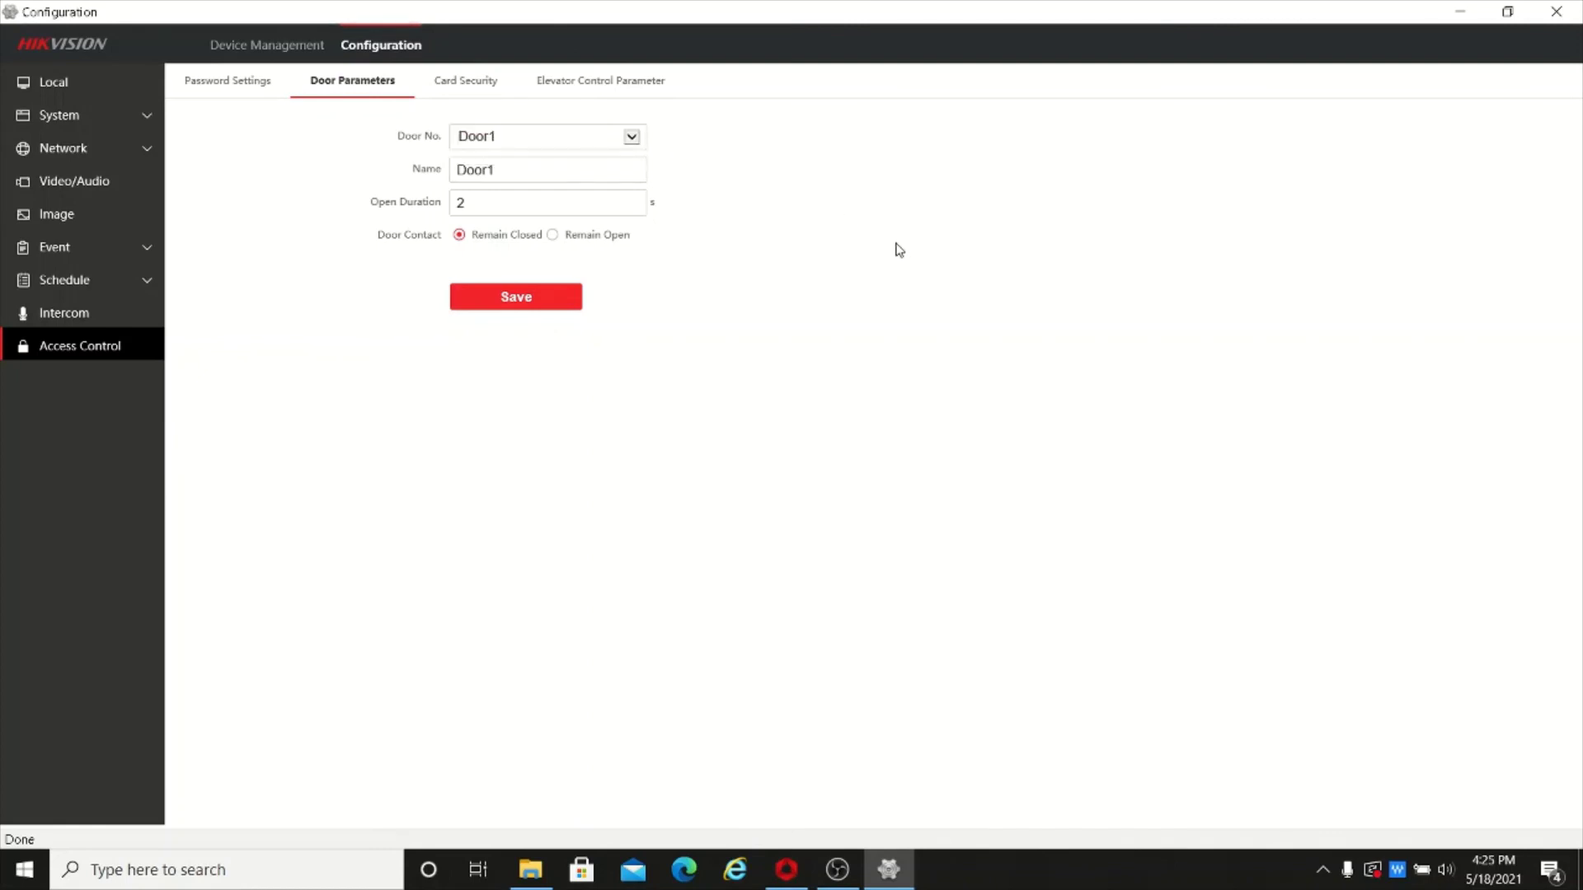
left_click(636, 140)
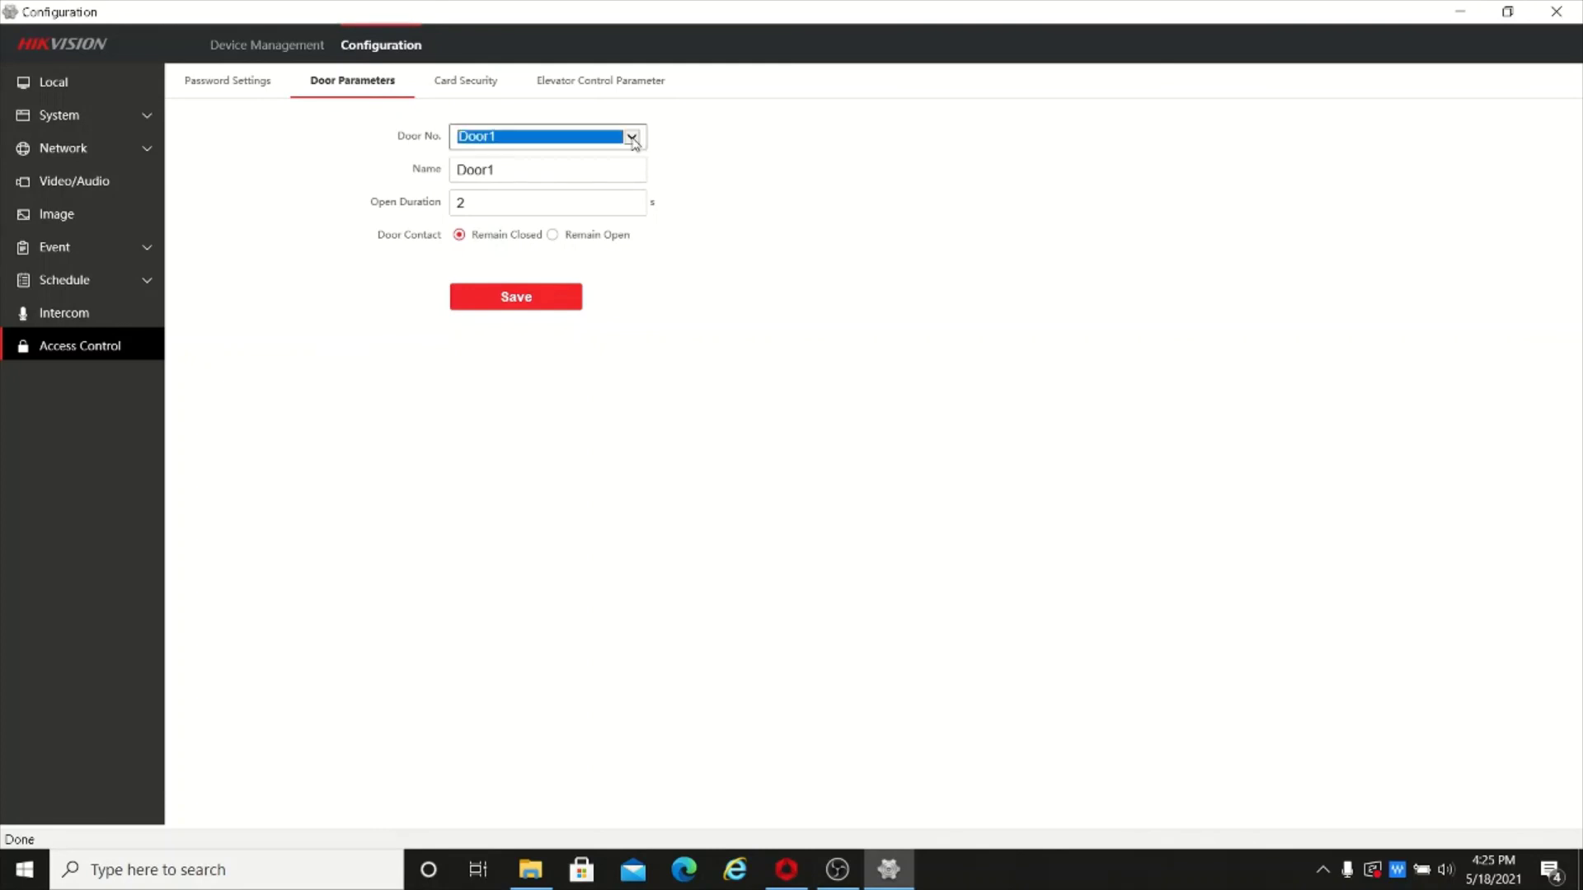
left_click(591, 154)
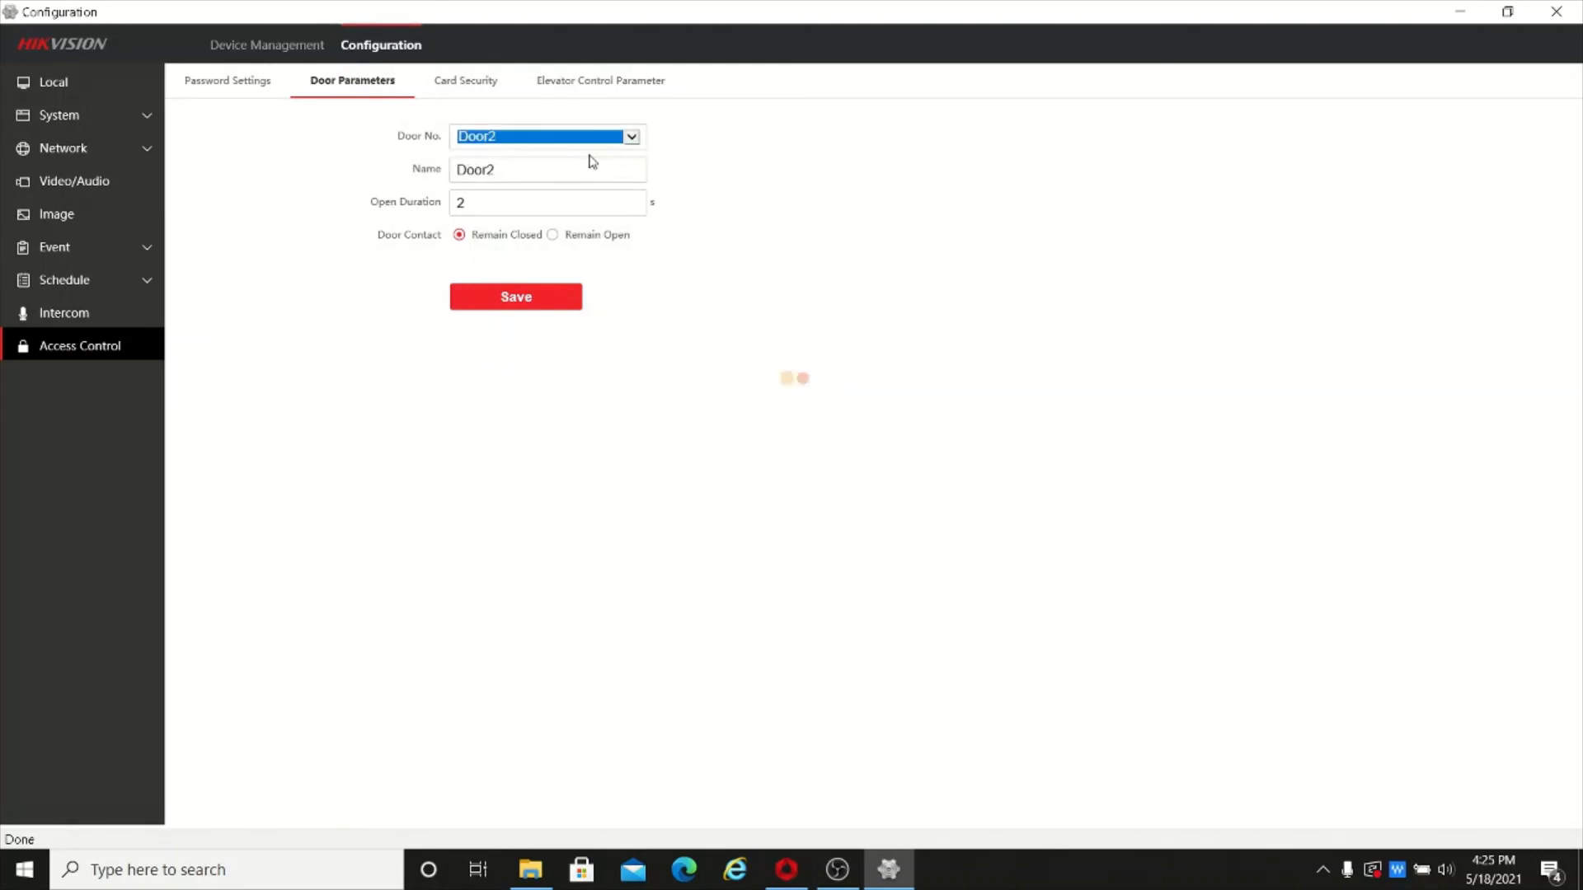
left_click(632, 138)
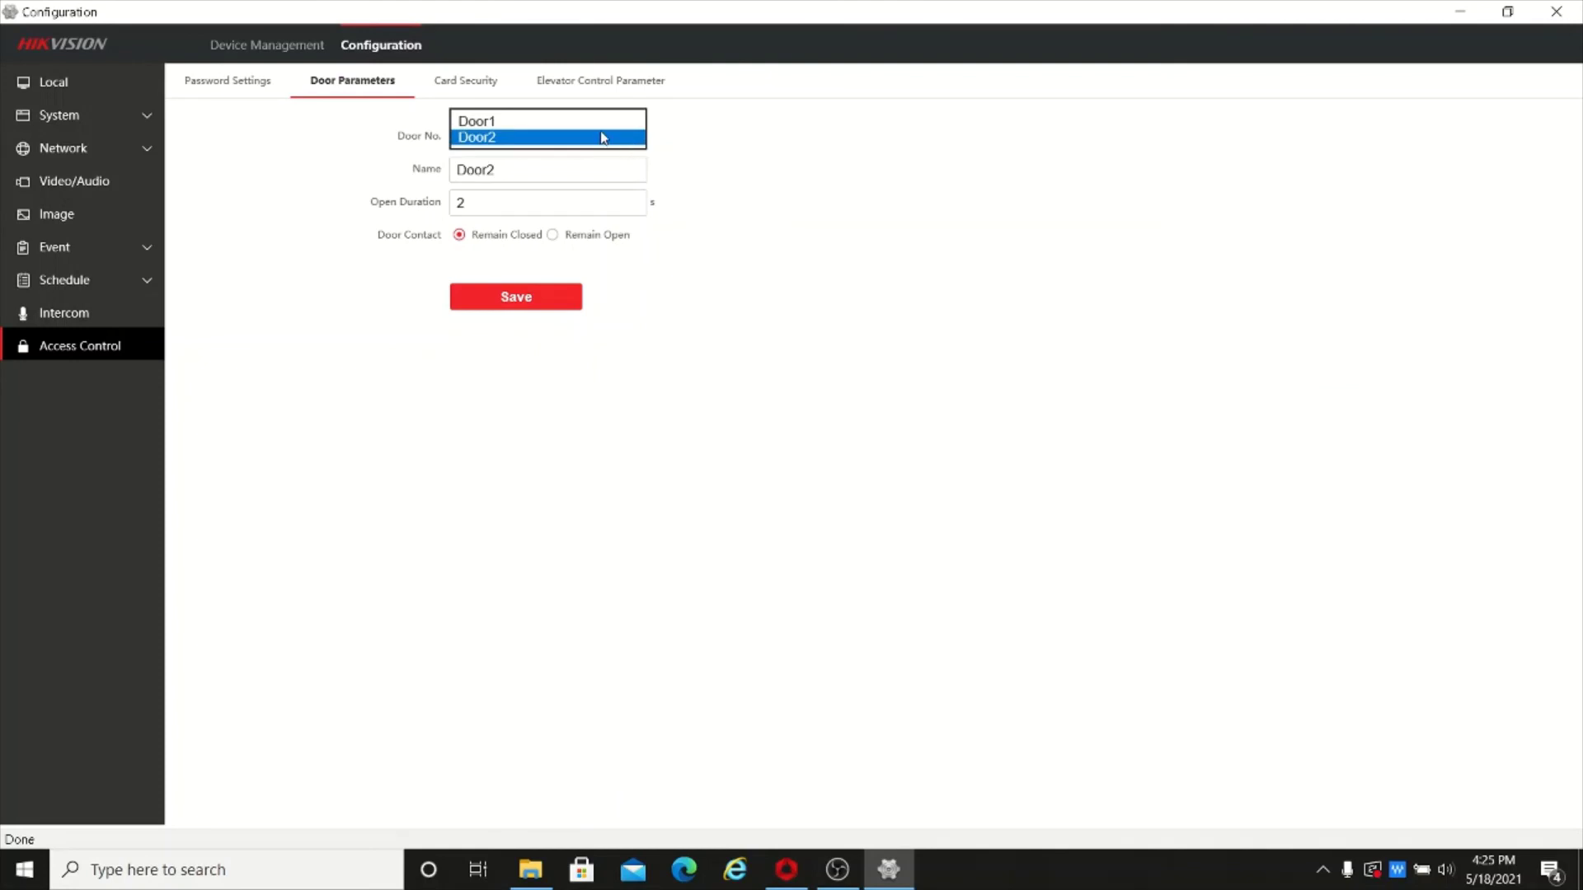
left_click(606, 122)
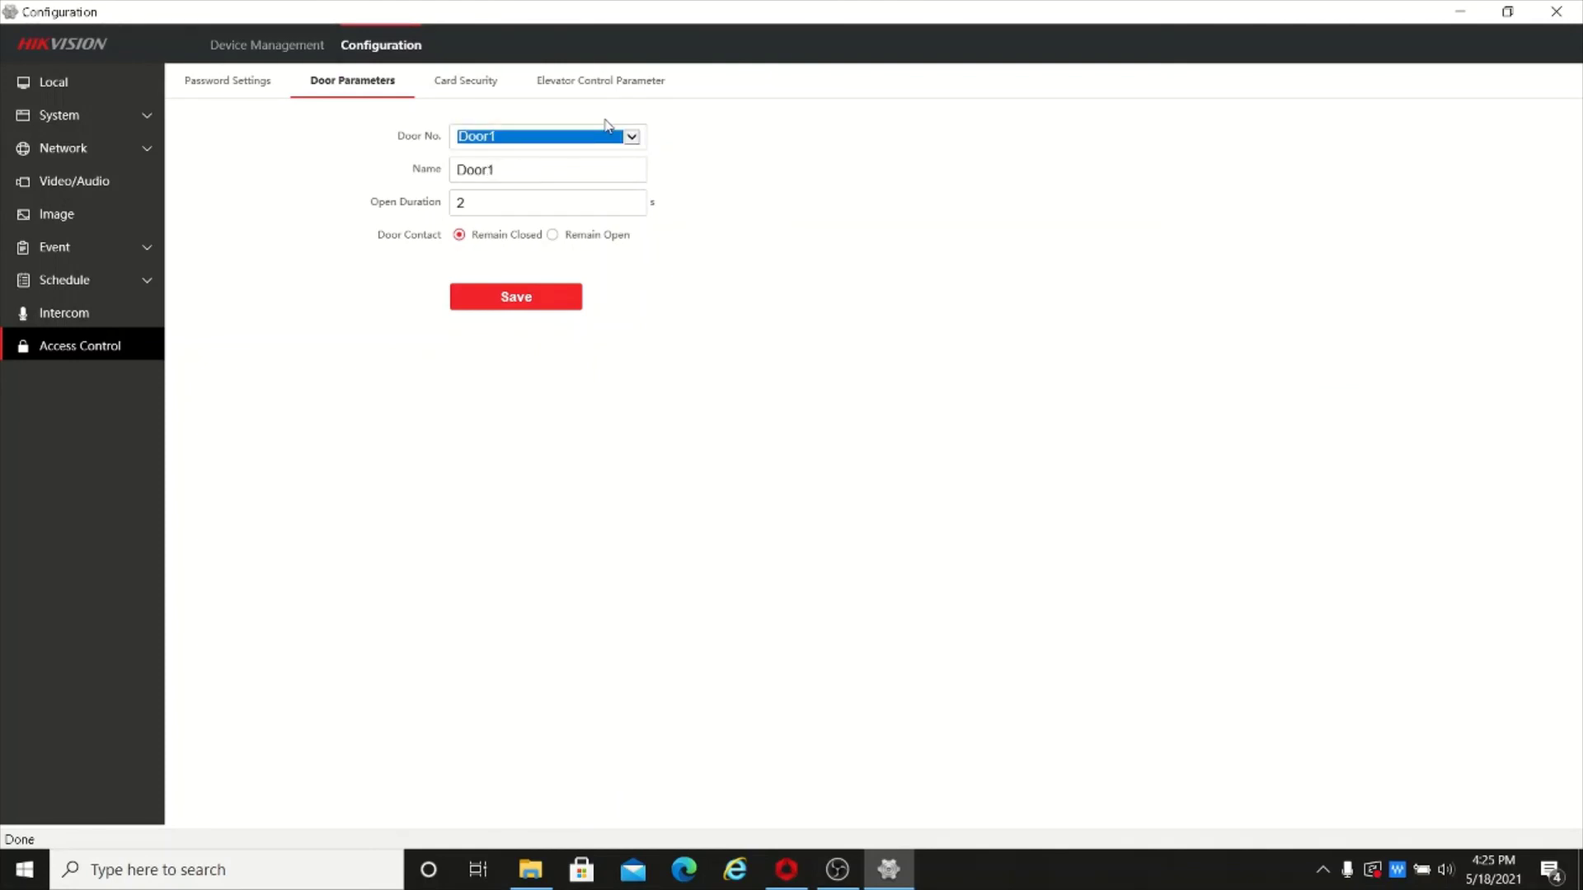
Change Door1's Open Duration from 2 to 5 seconds and save.
double_click(504, 170)
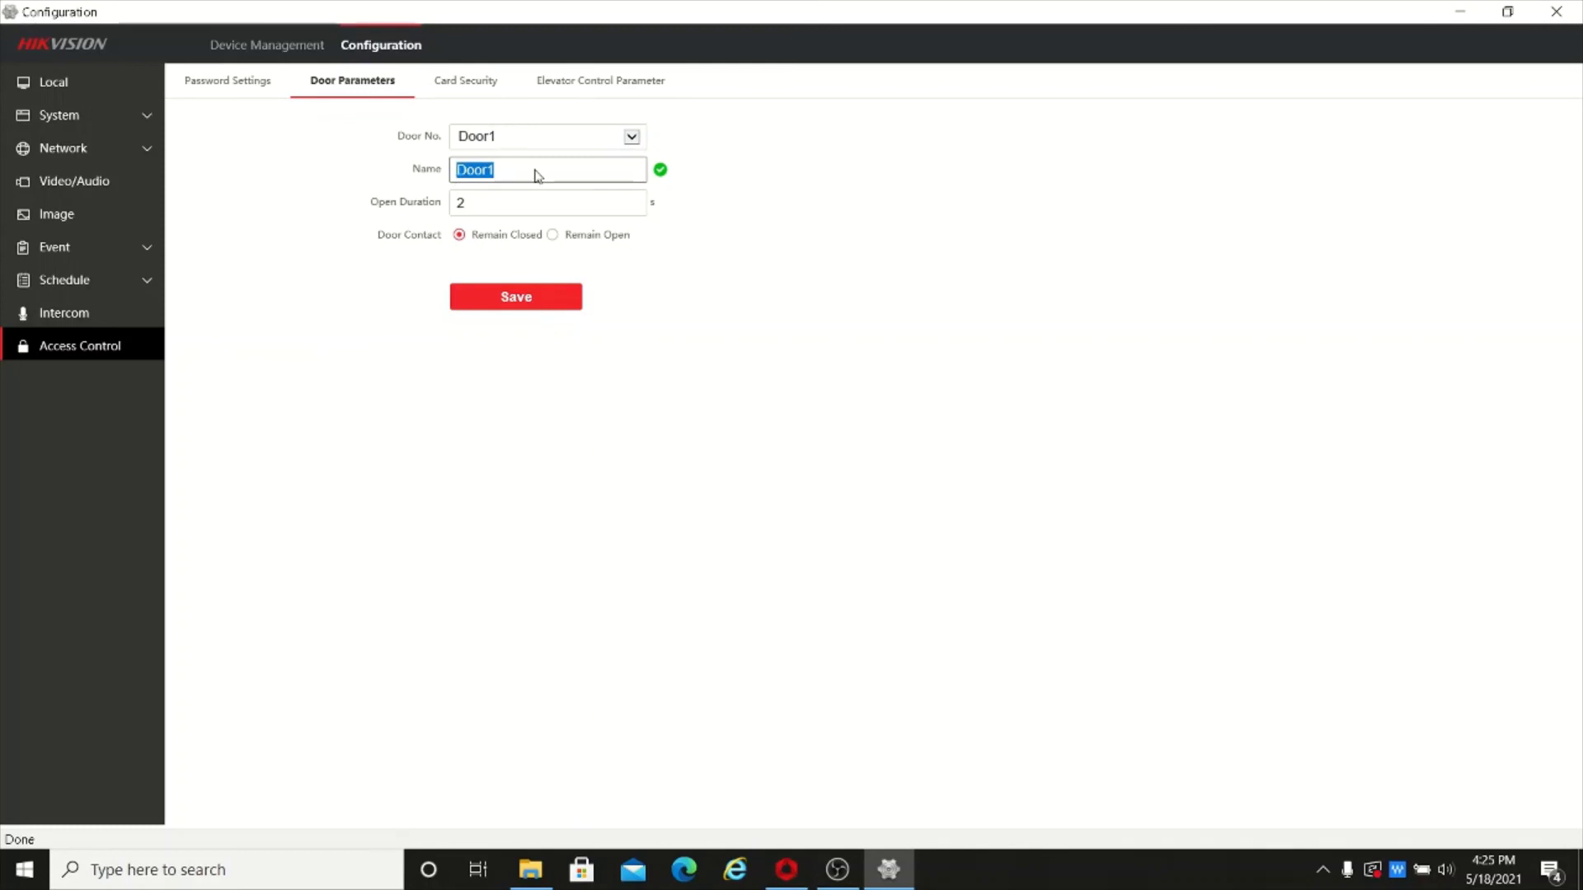
double_click(491, 201)
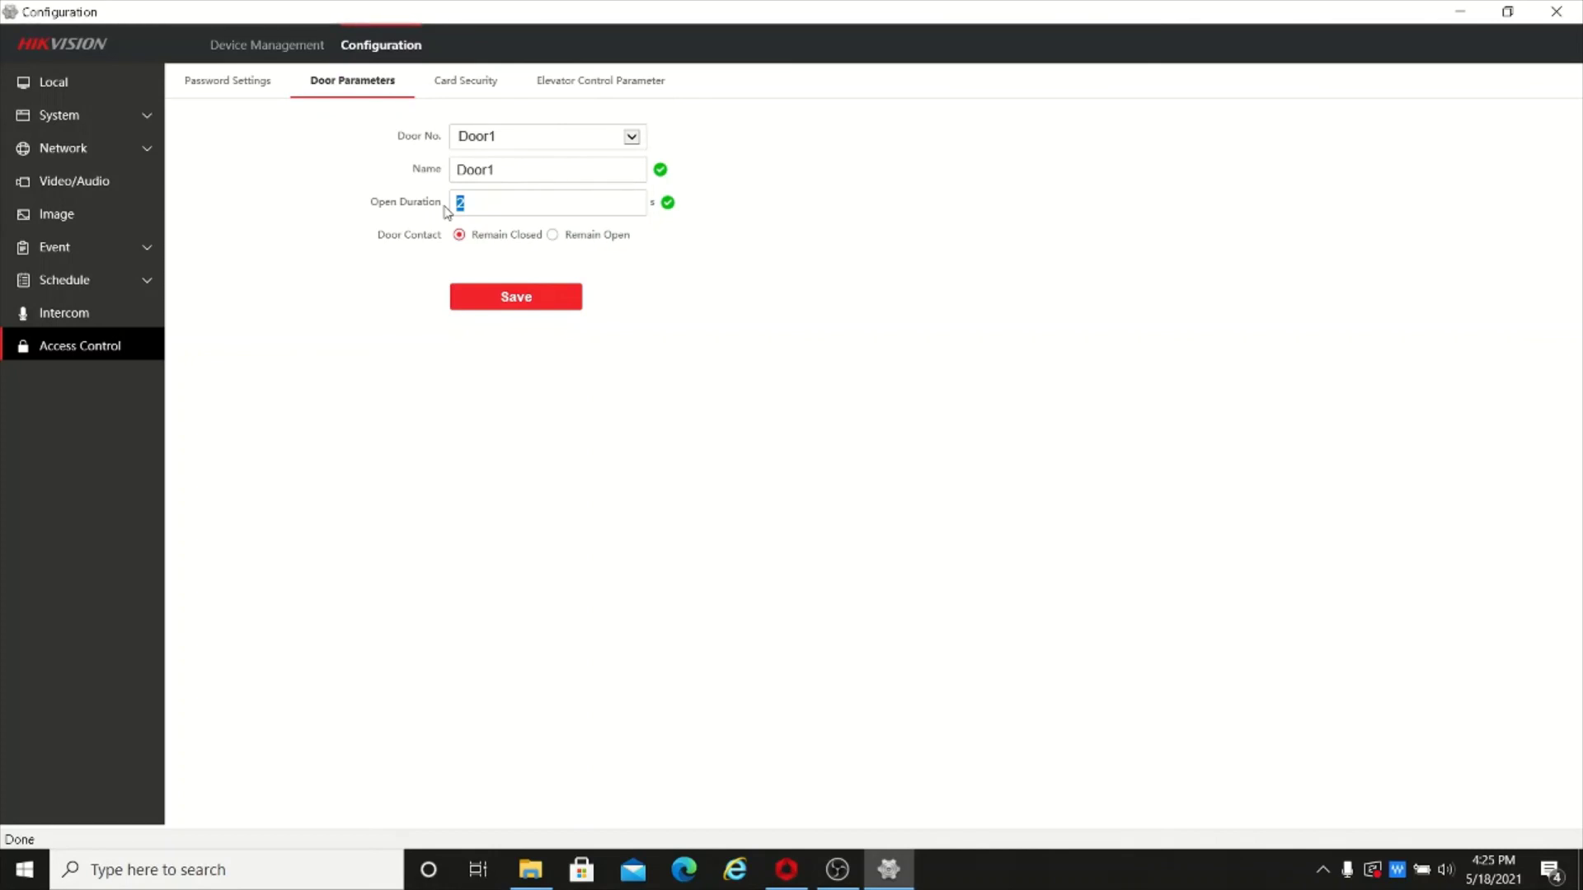
left_click(512, 204)
key("BackSpace")
type("5")
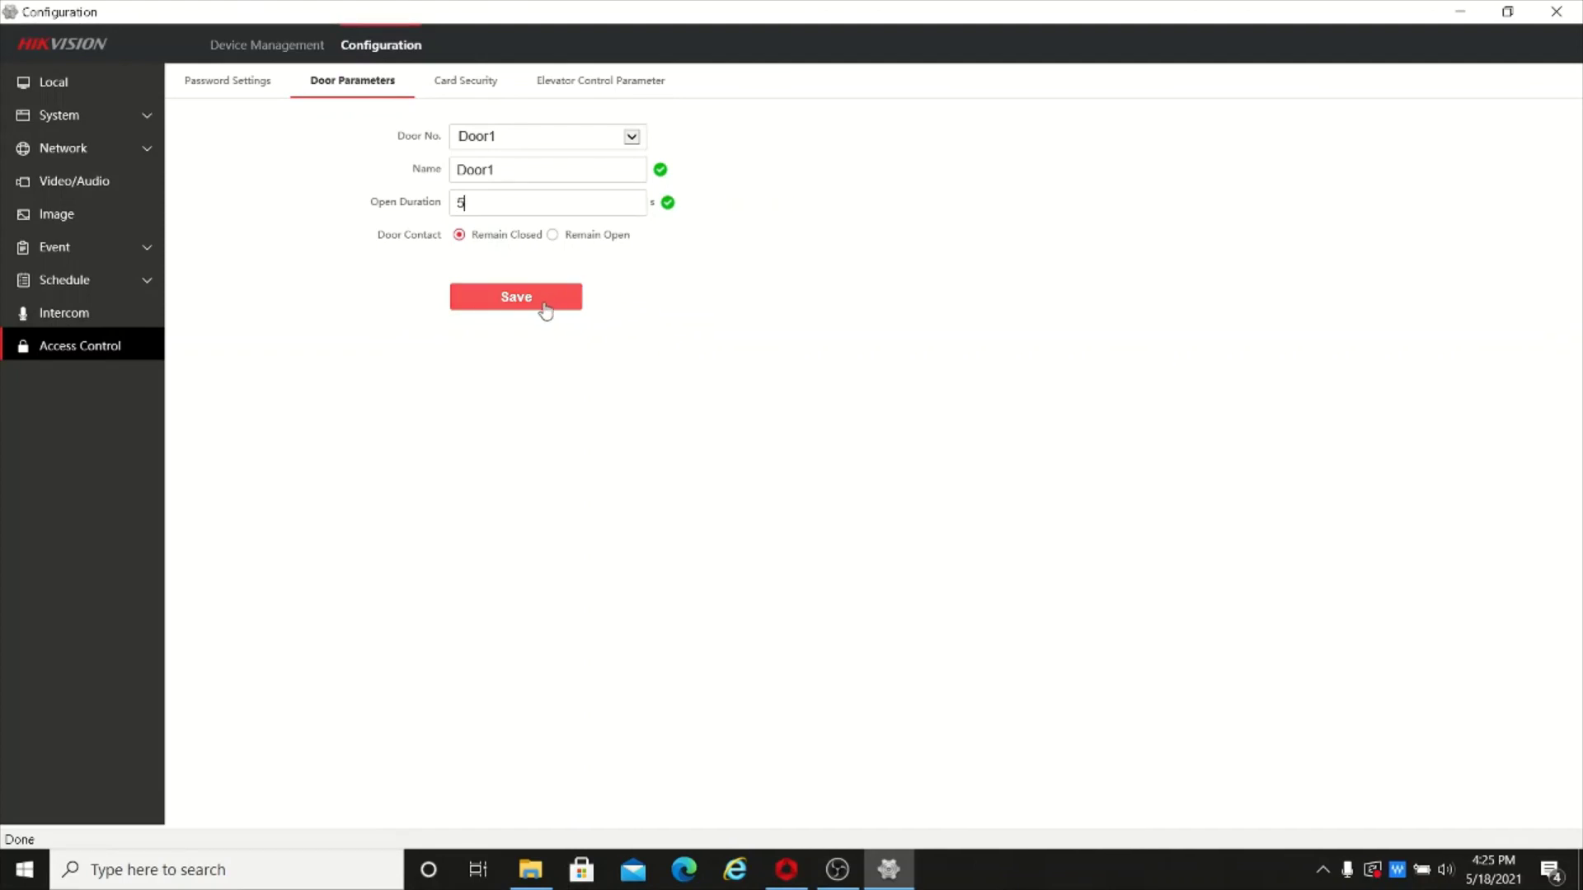
left_click(546, 310)
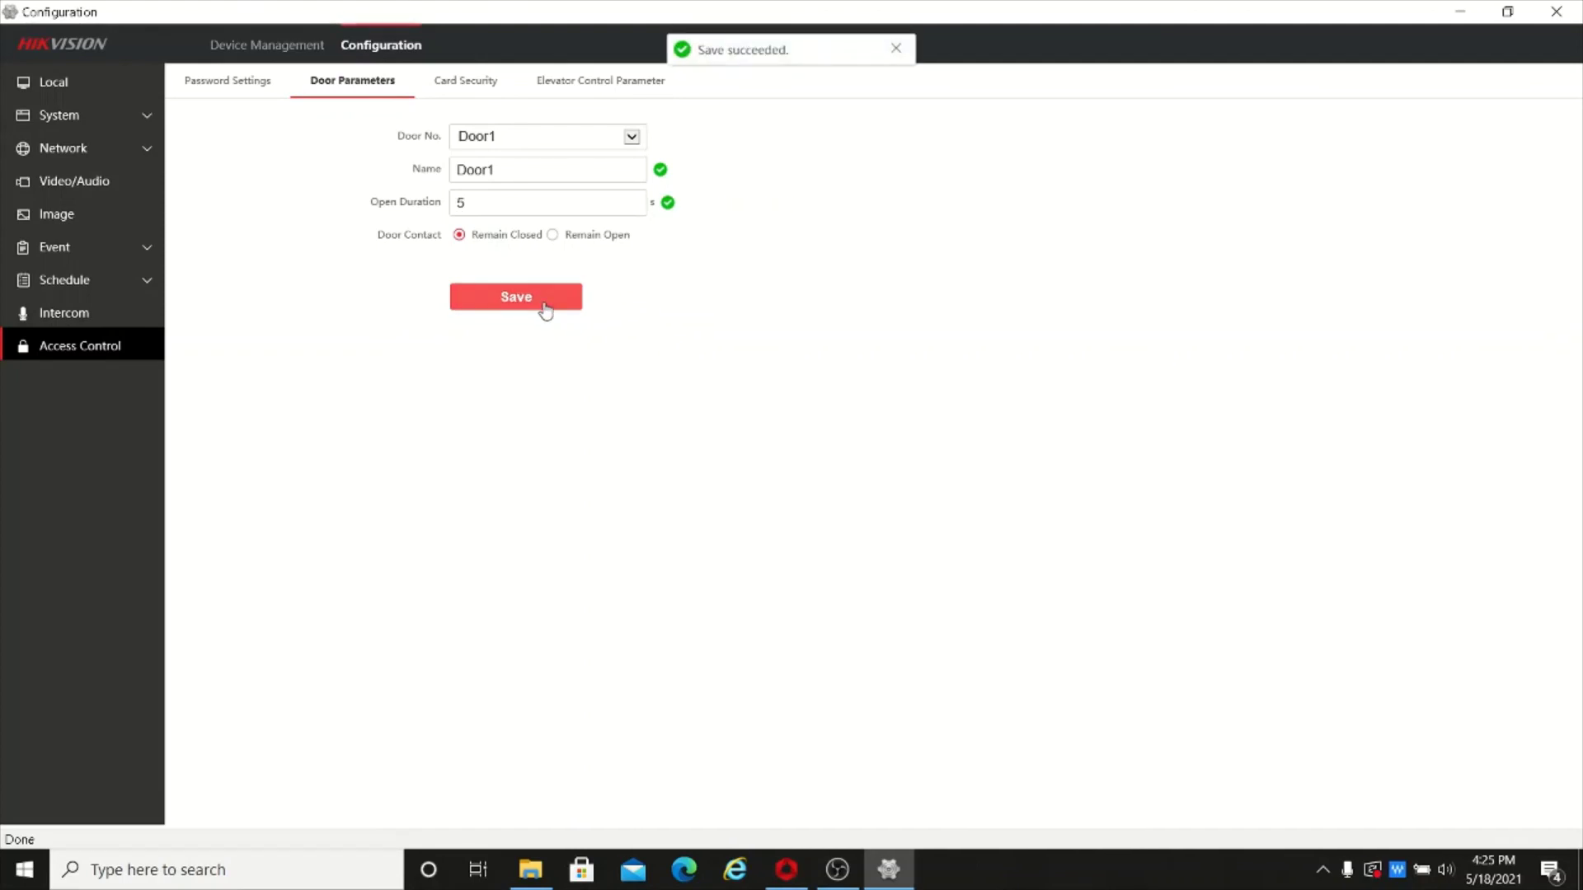
View the Card Security settings, then the Elevator Control Parameter page.
left_click(481, 86)
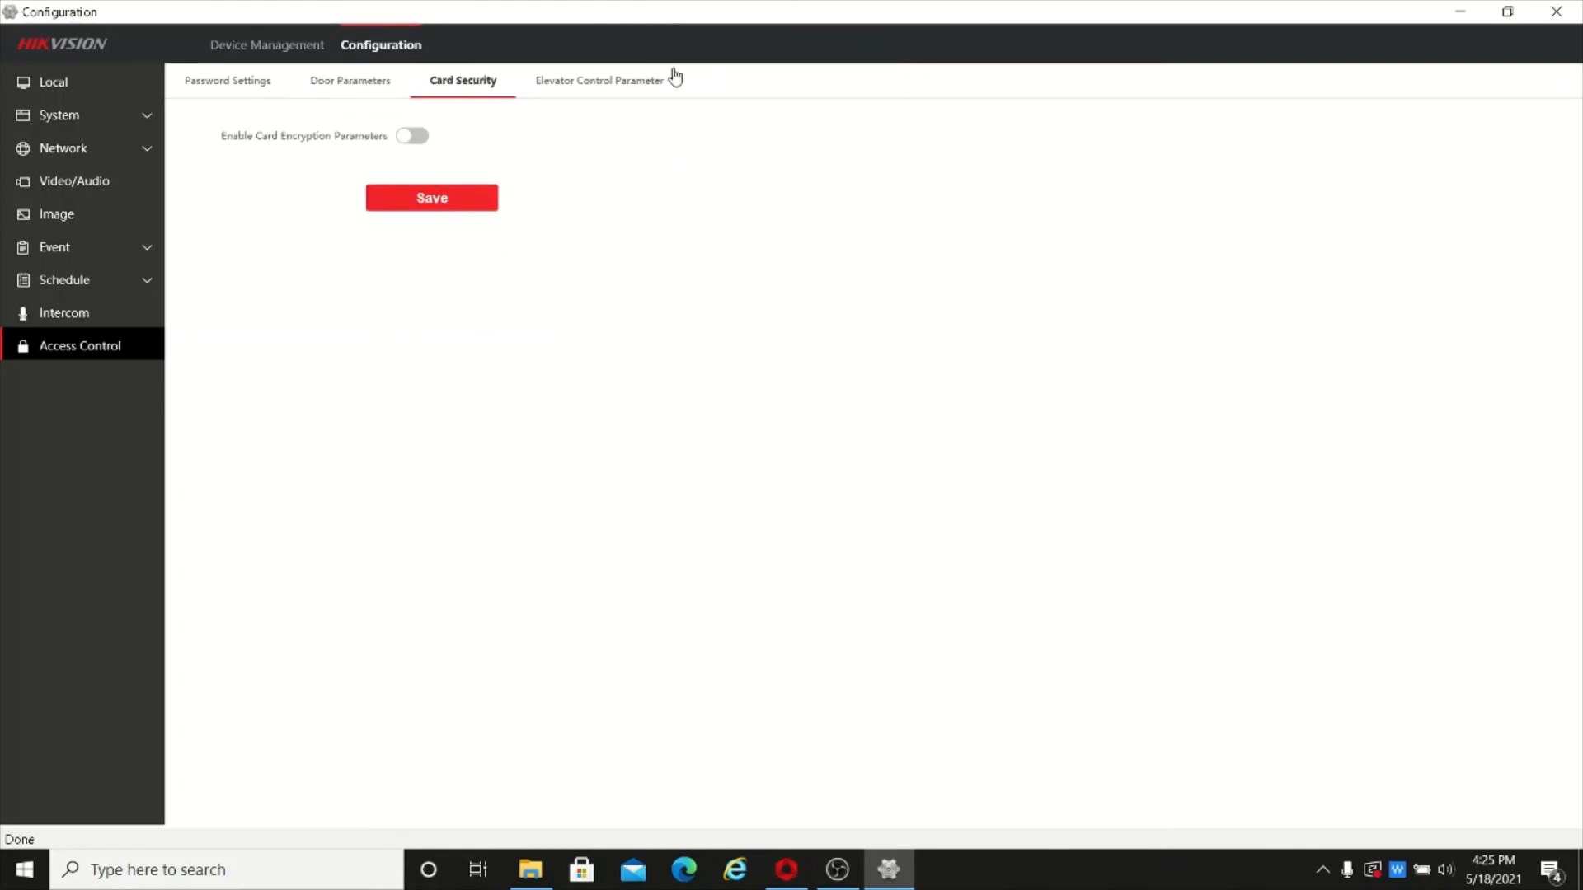
left_click(612, 85)
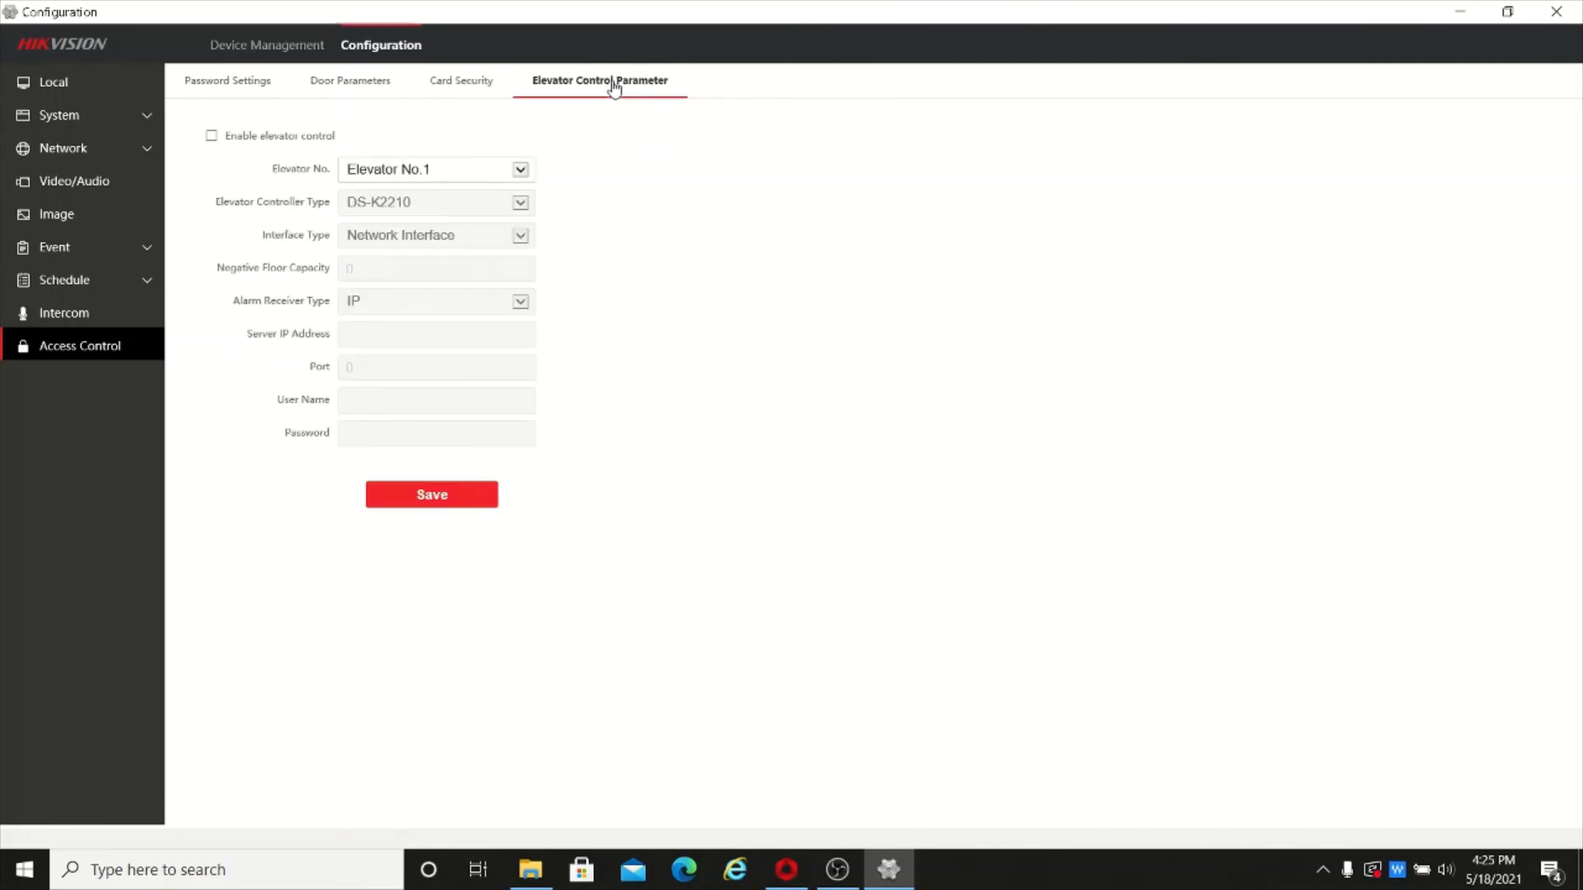